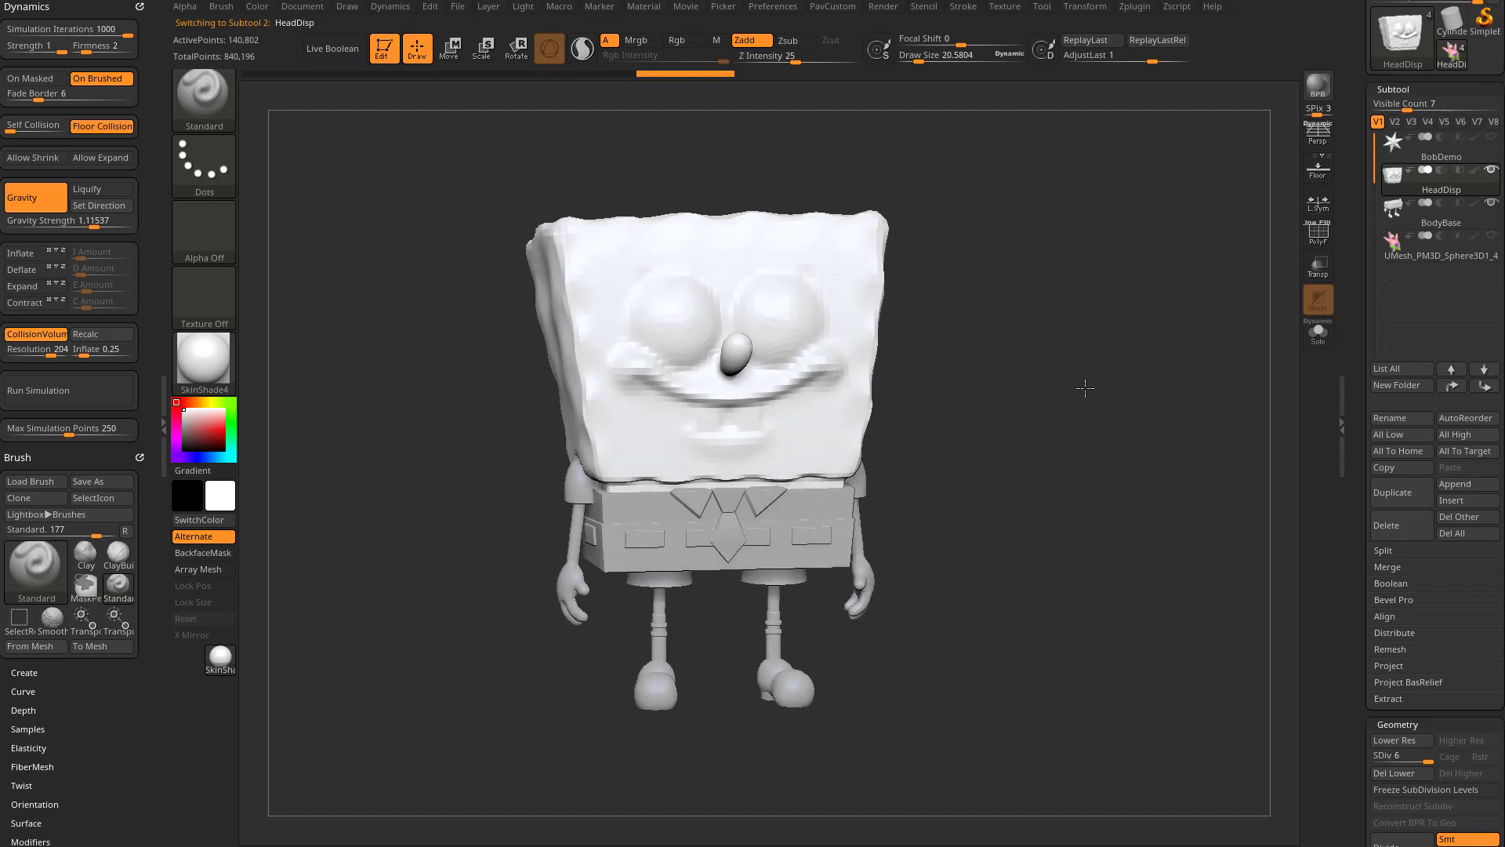
Inspect the head at its lowest subdivision level, then return it to level 6.
scroll(1359, 450, "down", 5)
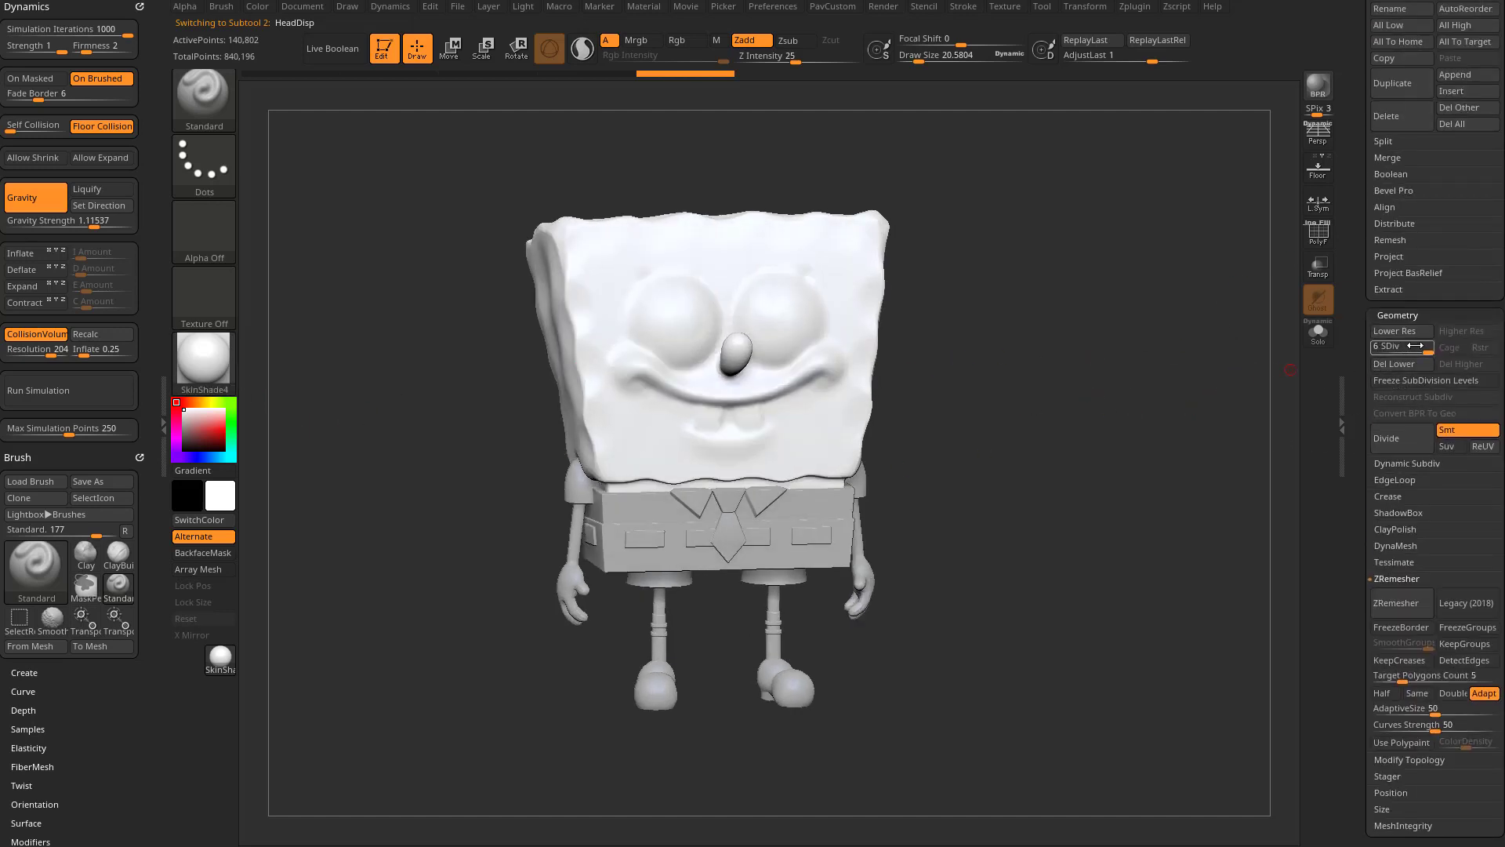
left_click_drag(1097, 326, 1042, 350)
key("shift+d")
key("shift+d")
key("shift+d")
key("shift+d")
key("shift+d")
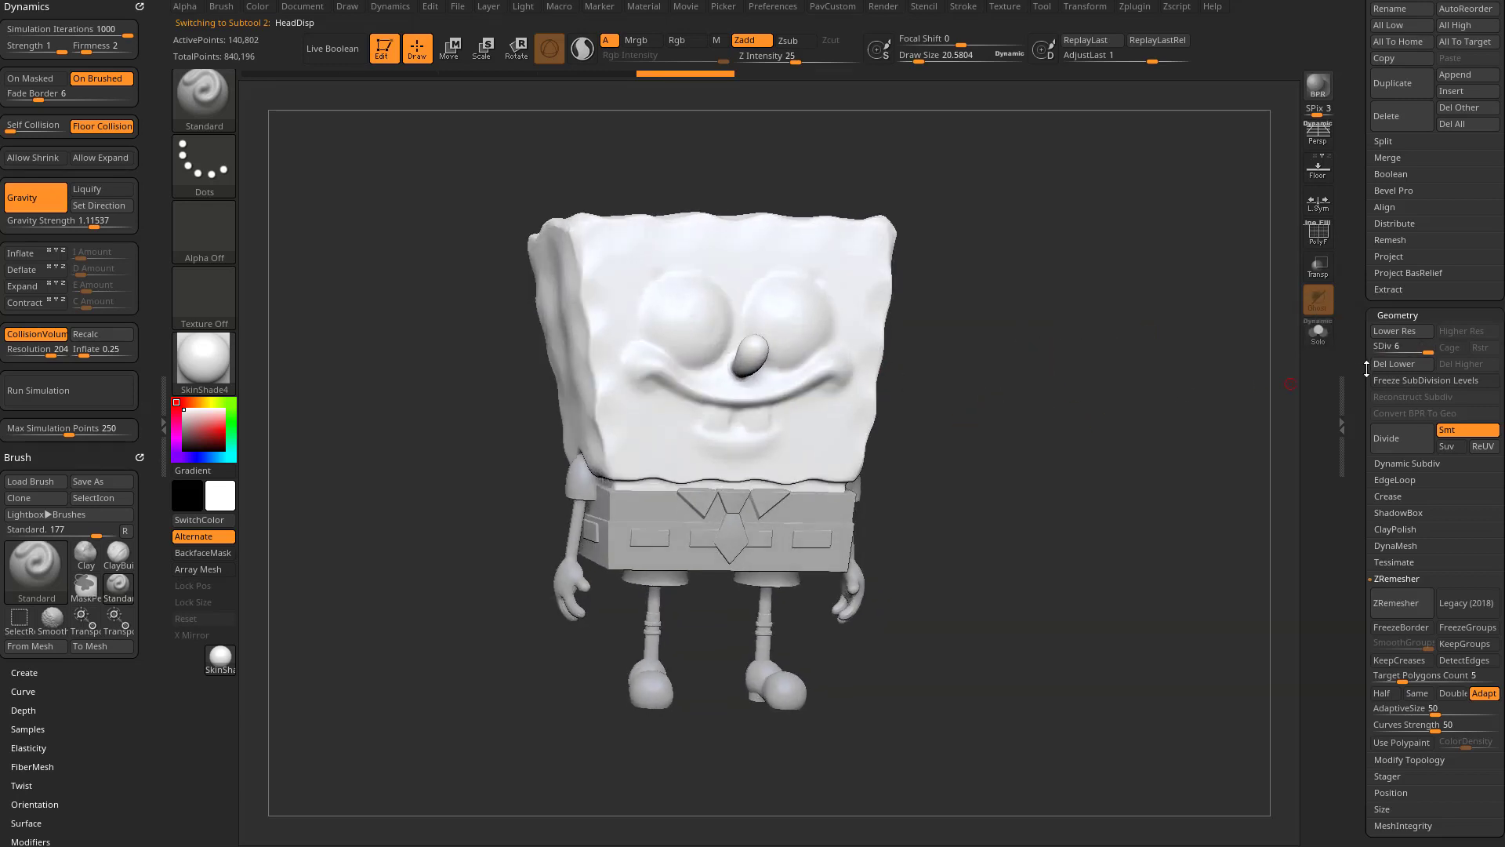
left_click_drag(1103, 448, 1118, 482, "alt")
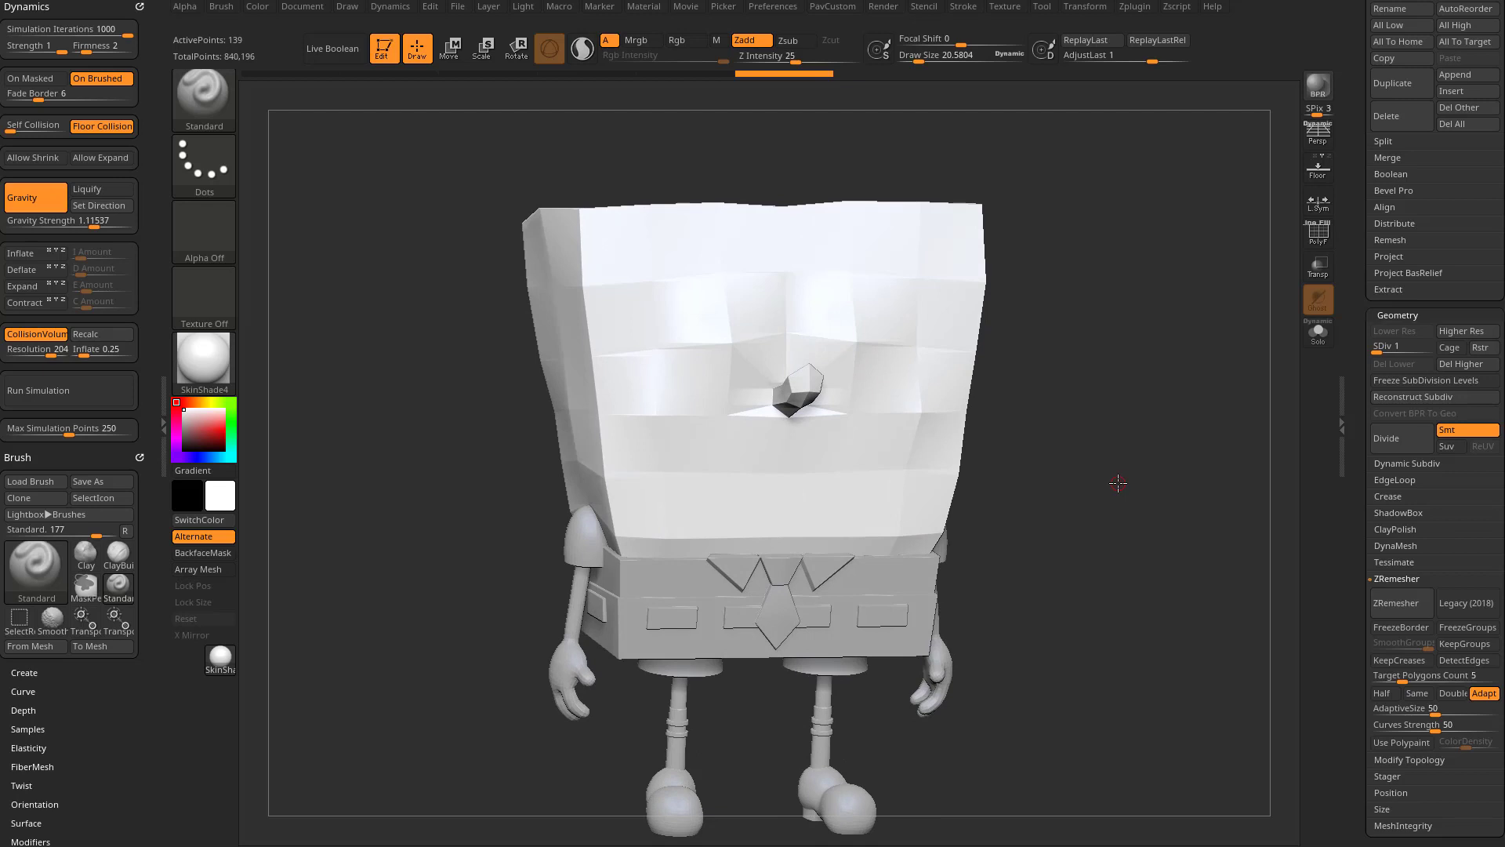
left_click_drag(1098, 453, 1060, 385)
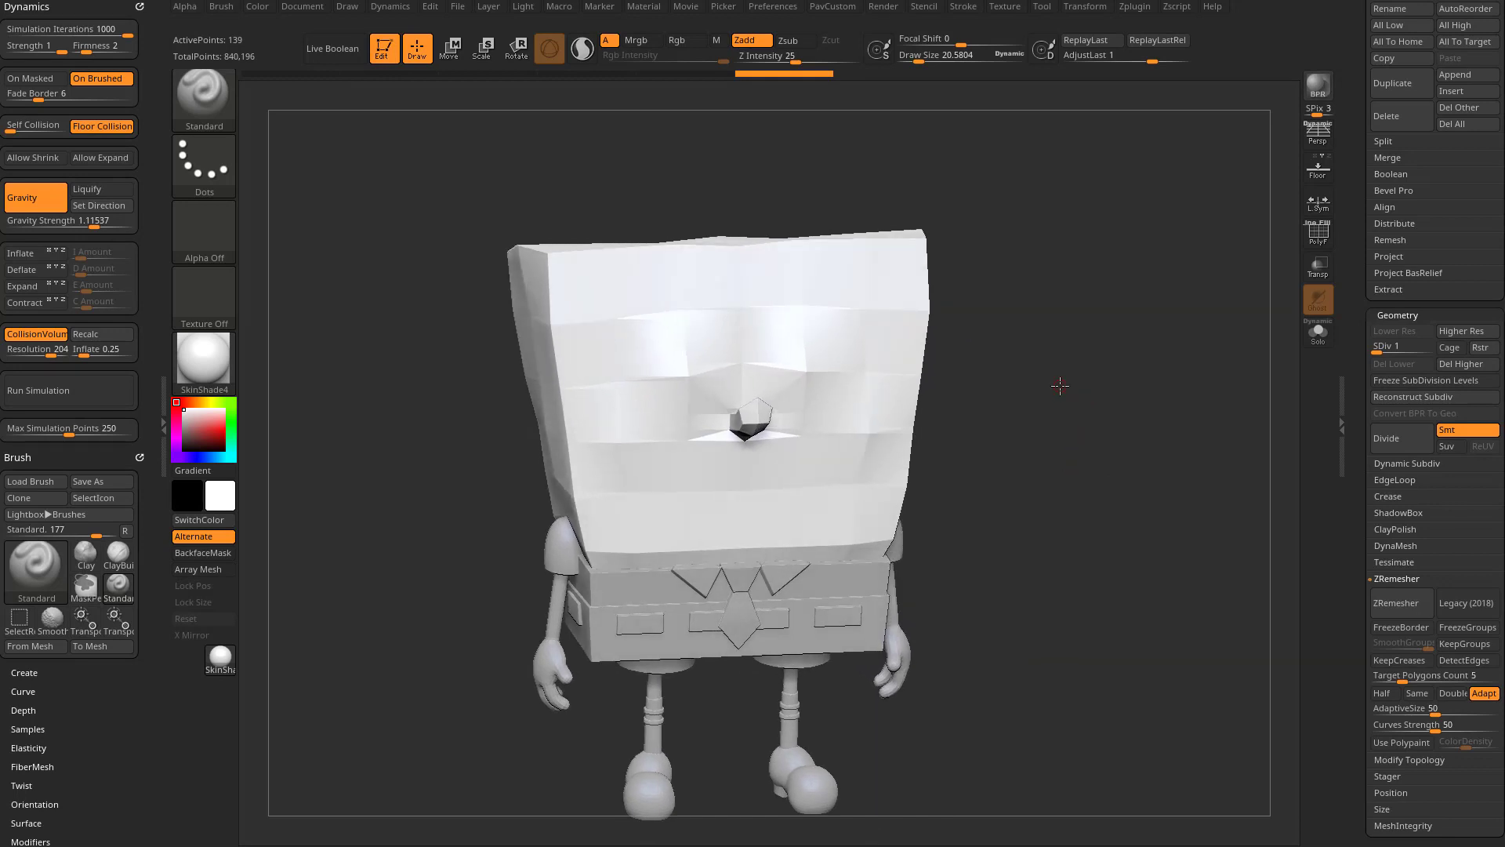
left_click_drag(1082, 440, 1182, 473)
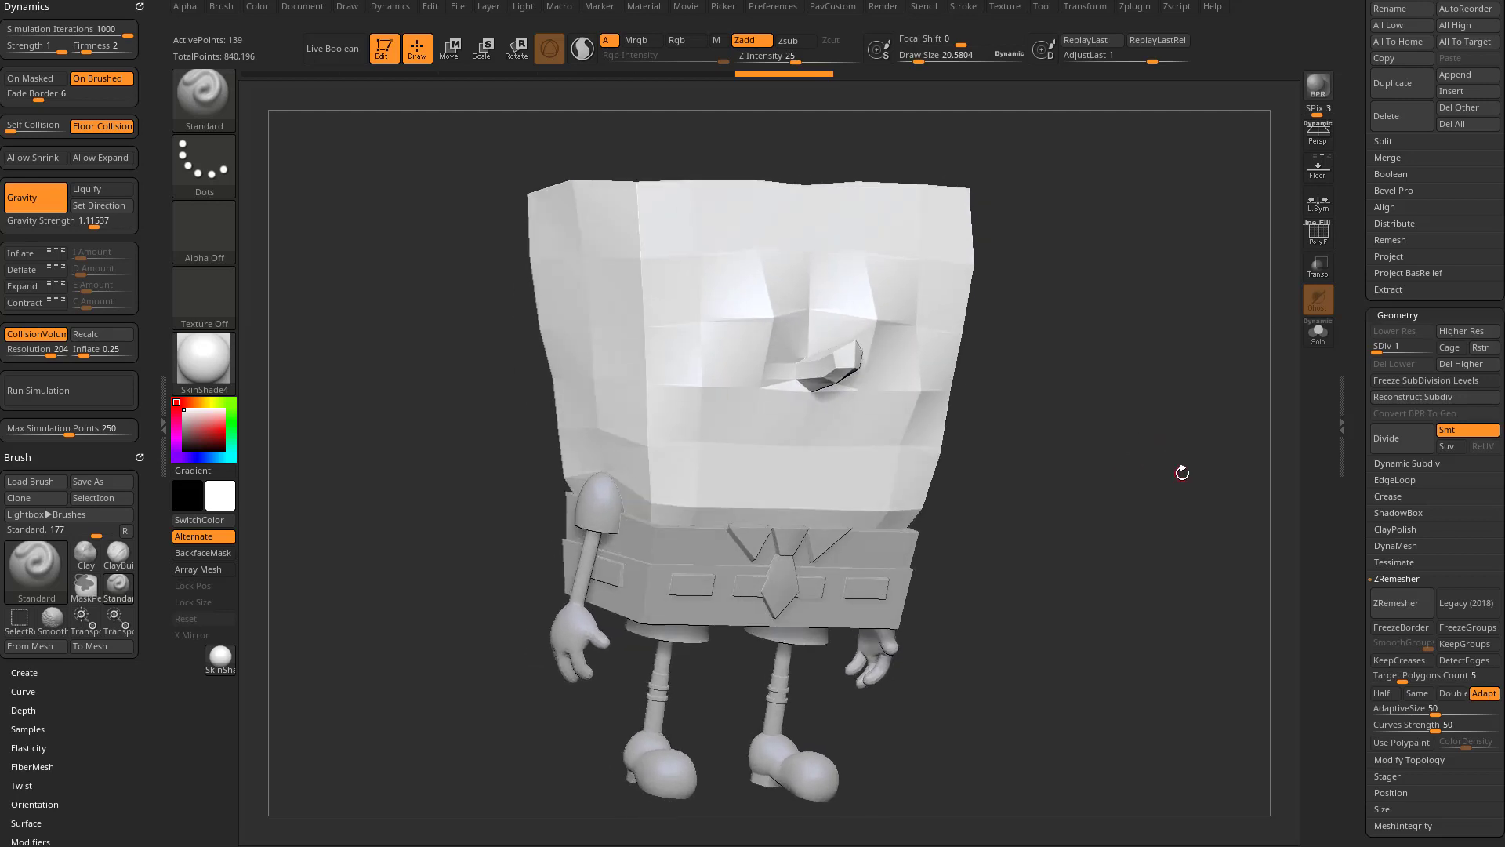
mouse_move(1069, 369)
left_mouse_down("shift")
mouse_move(1182, 376)
mouse_move(1068, 359)
left_mouse_up("shift")
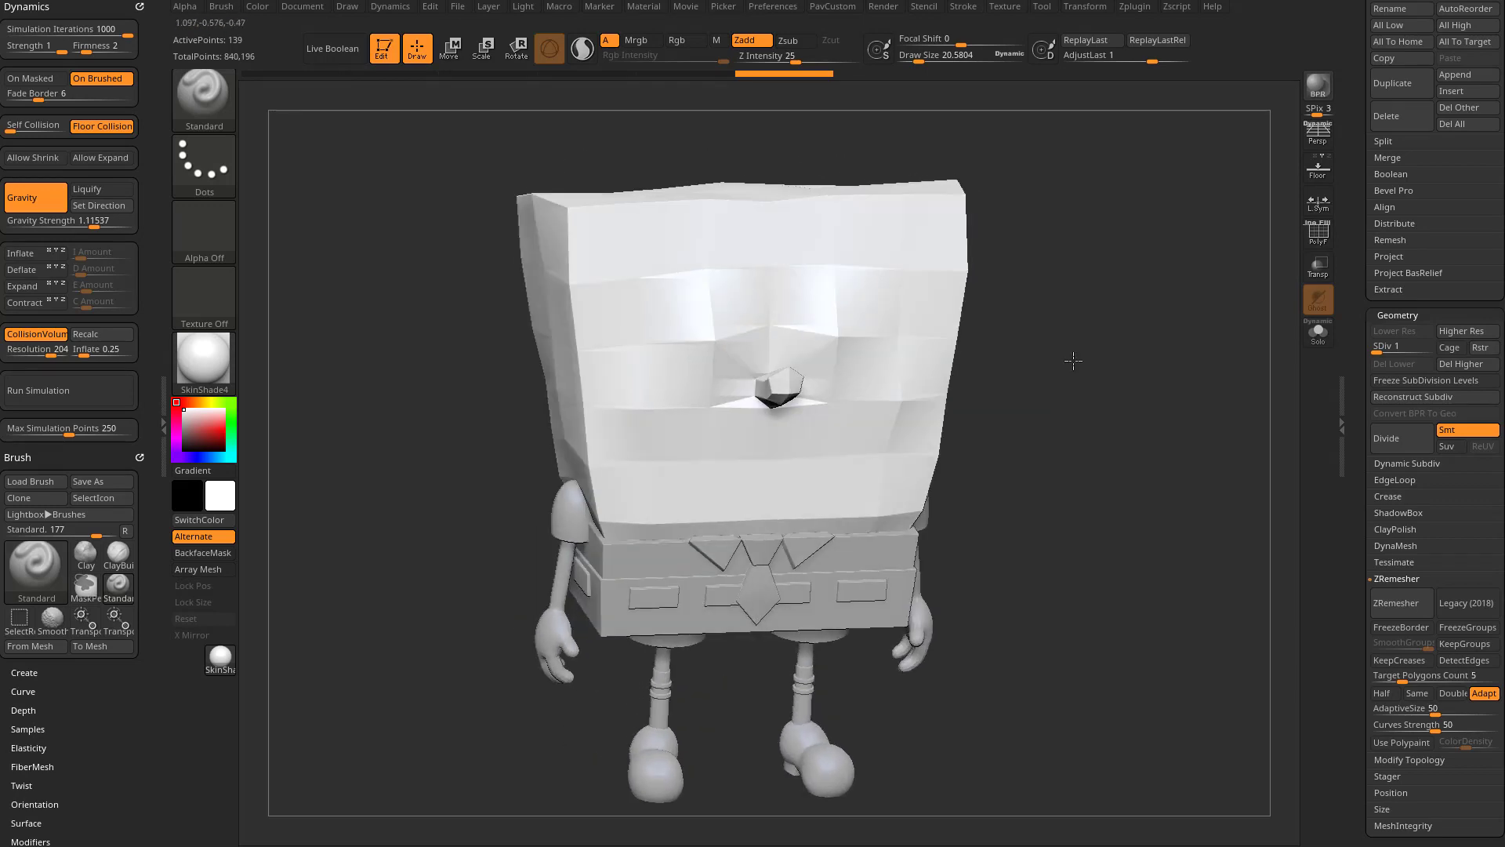
left_click_drag(1377, 350, 1431, 350)
left_click_drag(1152, 410, 1112, 479)
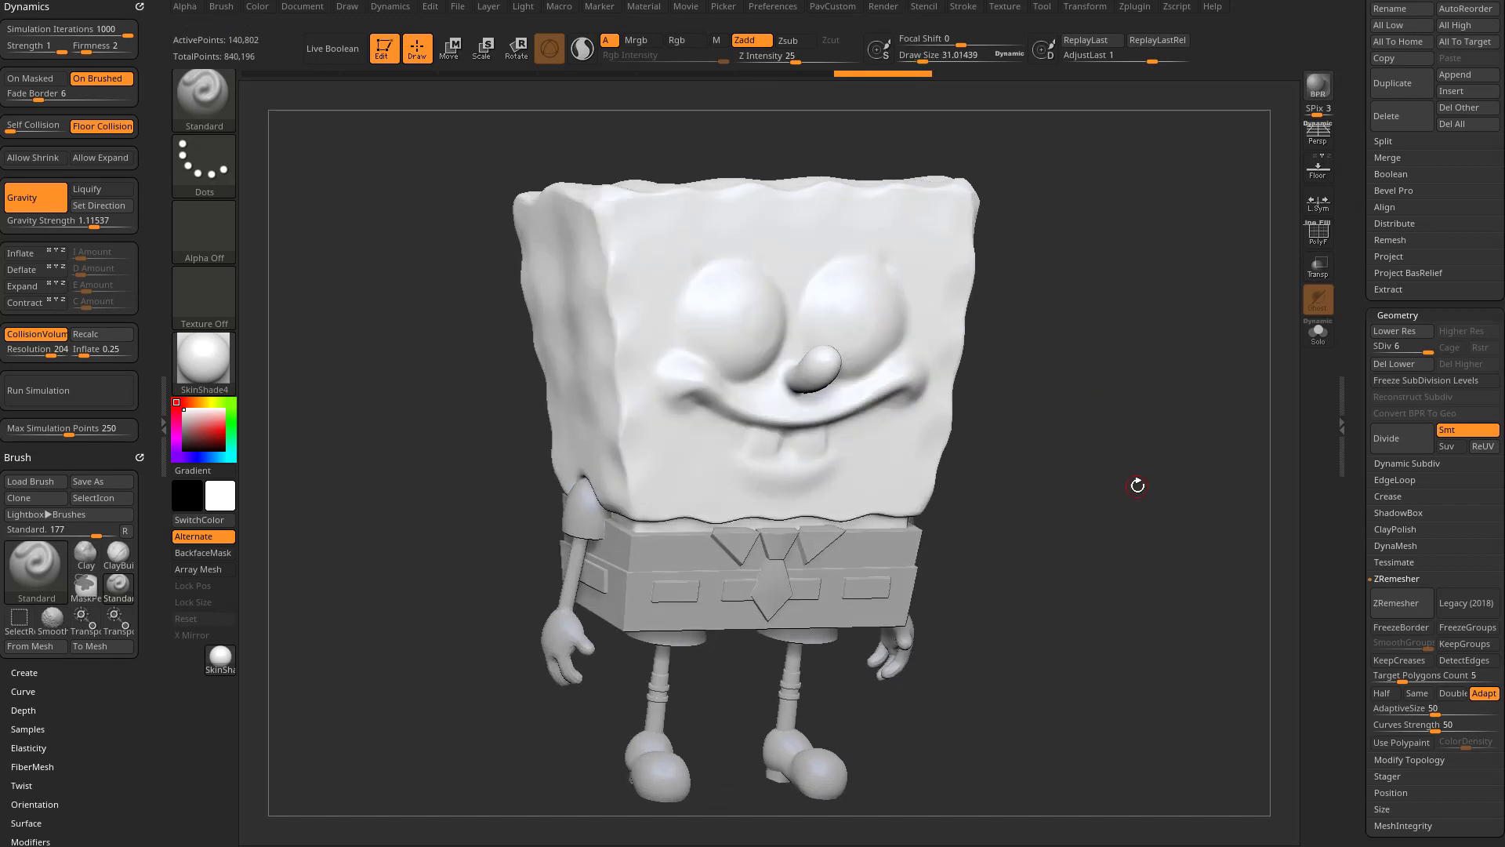
Dock the Zplugin menu in the left tray and make a UV Master Work On Clone.
left_click(27, 6)
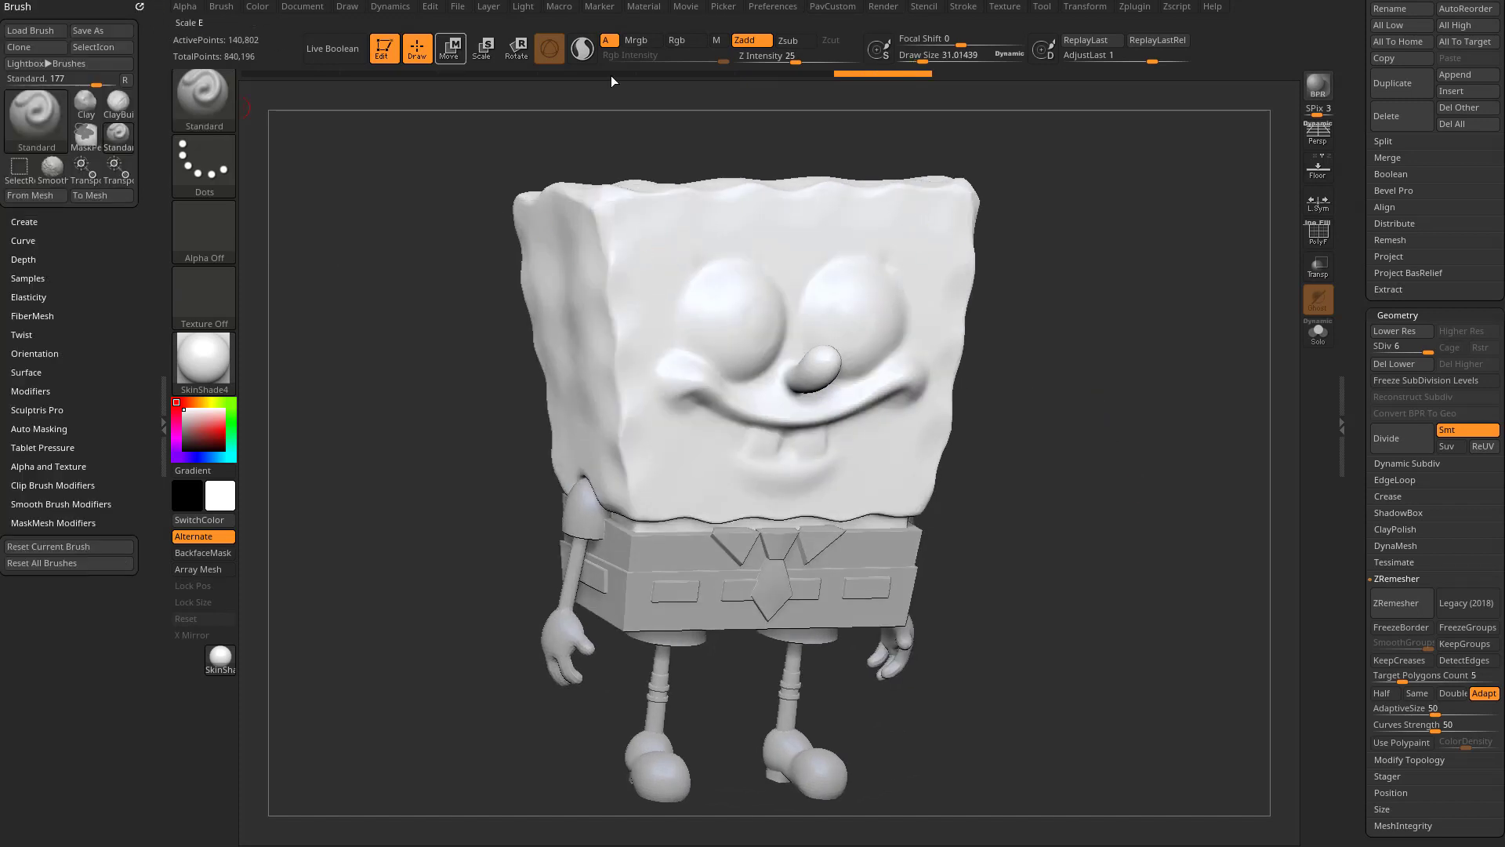
left_click(1134, 8)
left_click_drag(1127, 23, 59, 53)
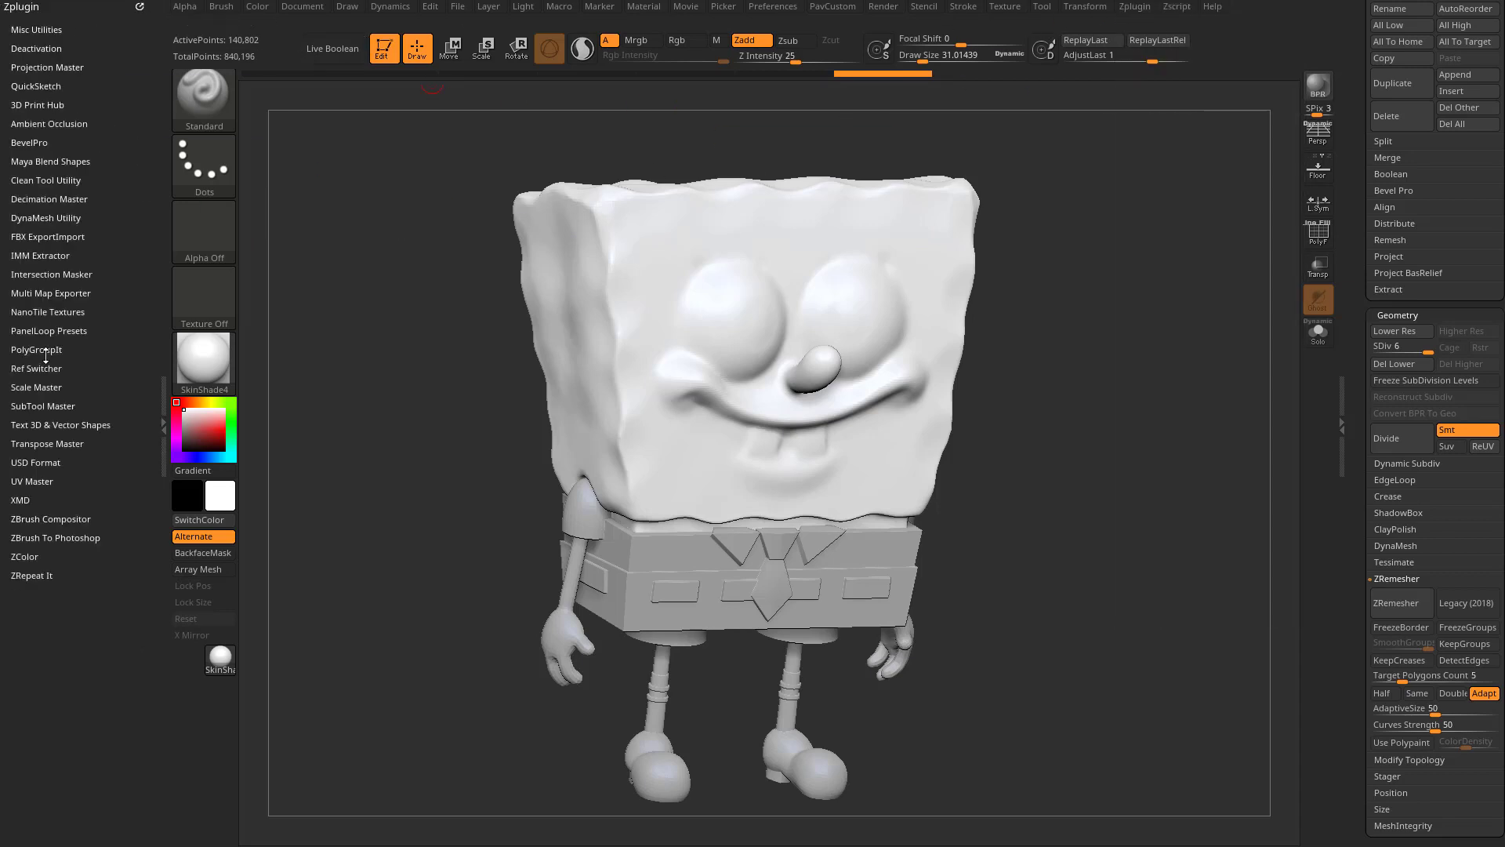
left_click(39, 481)
left_click(59, 683)
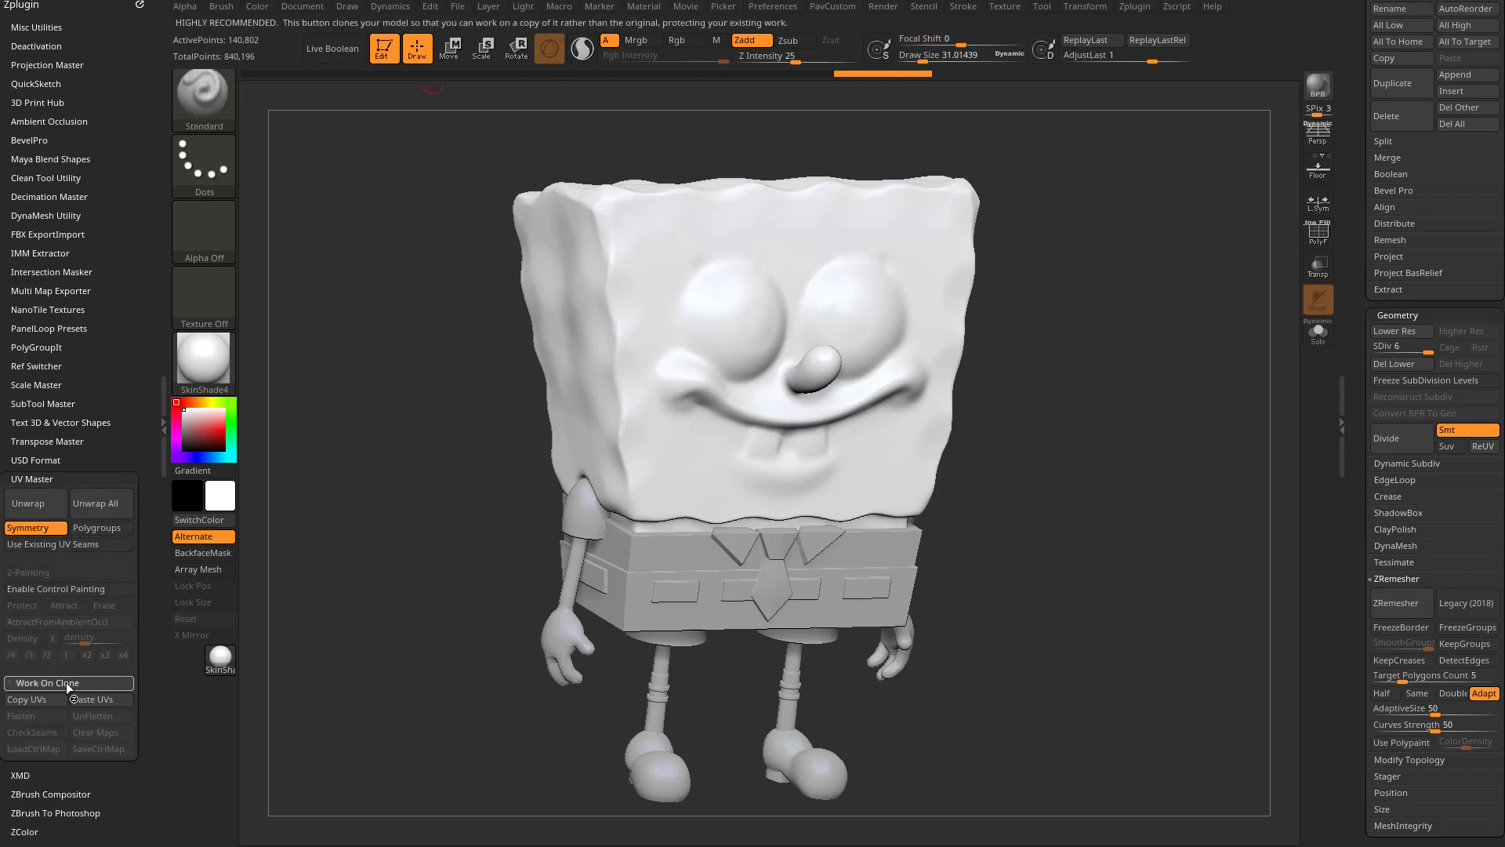
Show the clone's PolyF wireframe and raise Draw Size to about 52.
left_click(1319, 234)
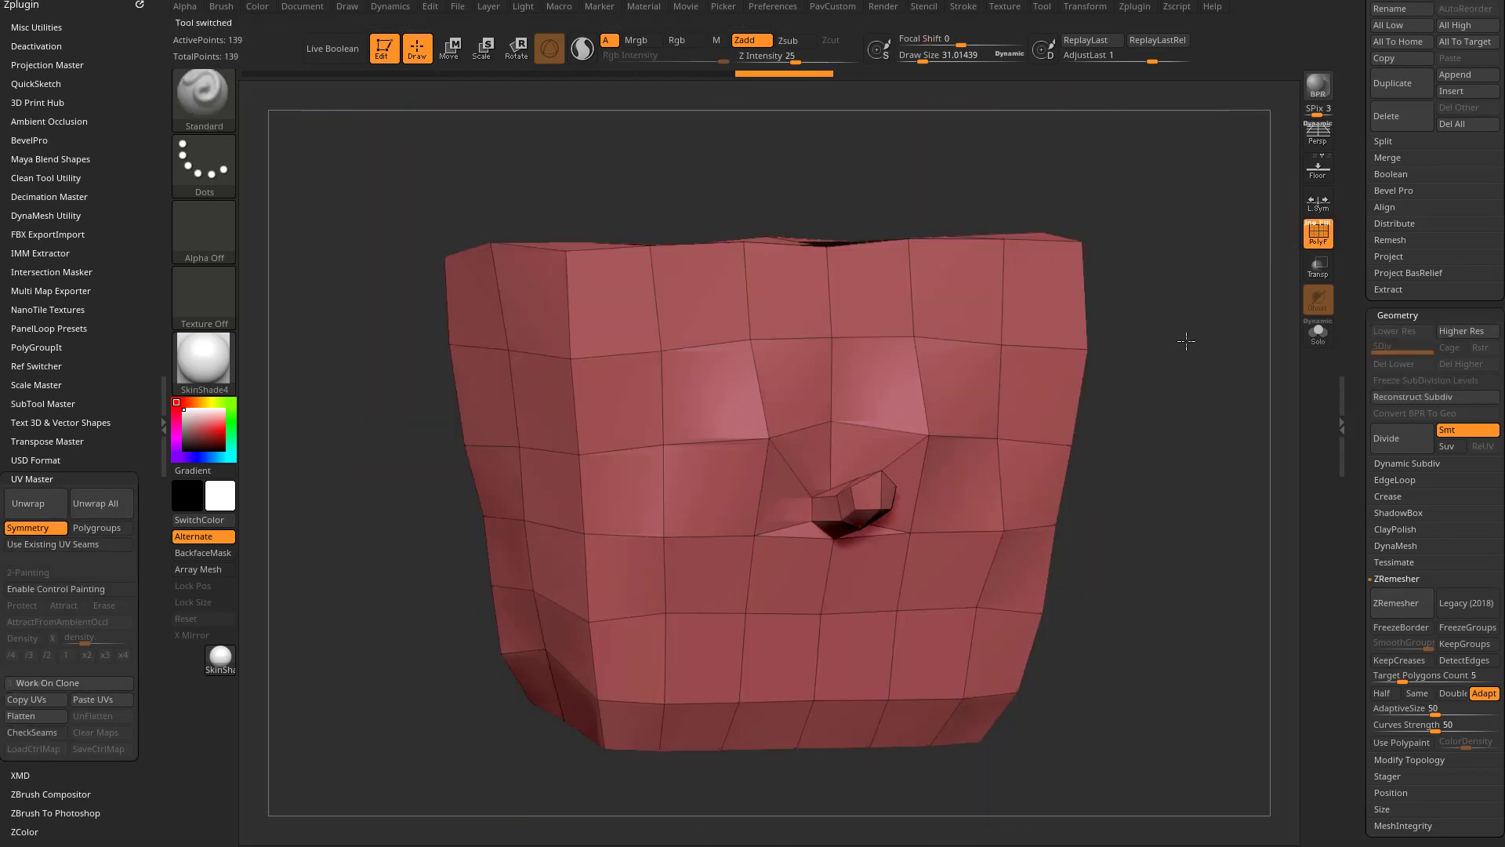
mouse_move(1185, 337)
left_mouse_down()
mouse_move(1082, 380)
mouse_move(787, 565)
mouse_move(1018, 201)
mouse_move(1010, 338)
left_mouse_up()
mouse_move(860, 448)
left_mouse_down()
mouse_move(923, 390)
mouse_move(951, 396)
left_mouse_up()
key("s")
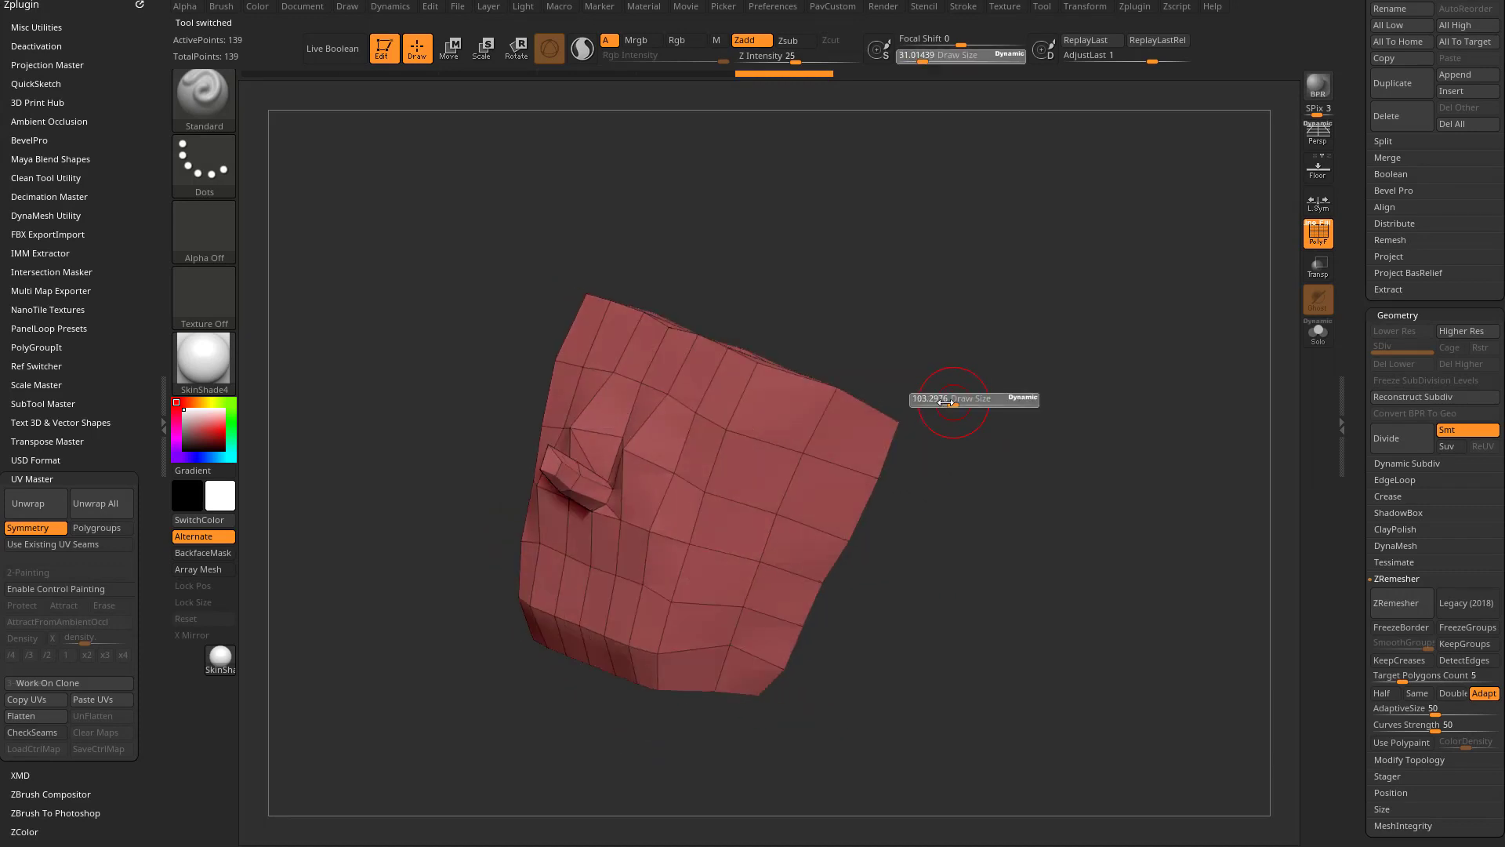
left_click(951, 402)
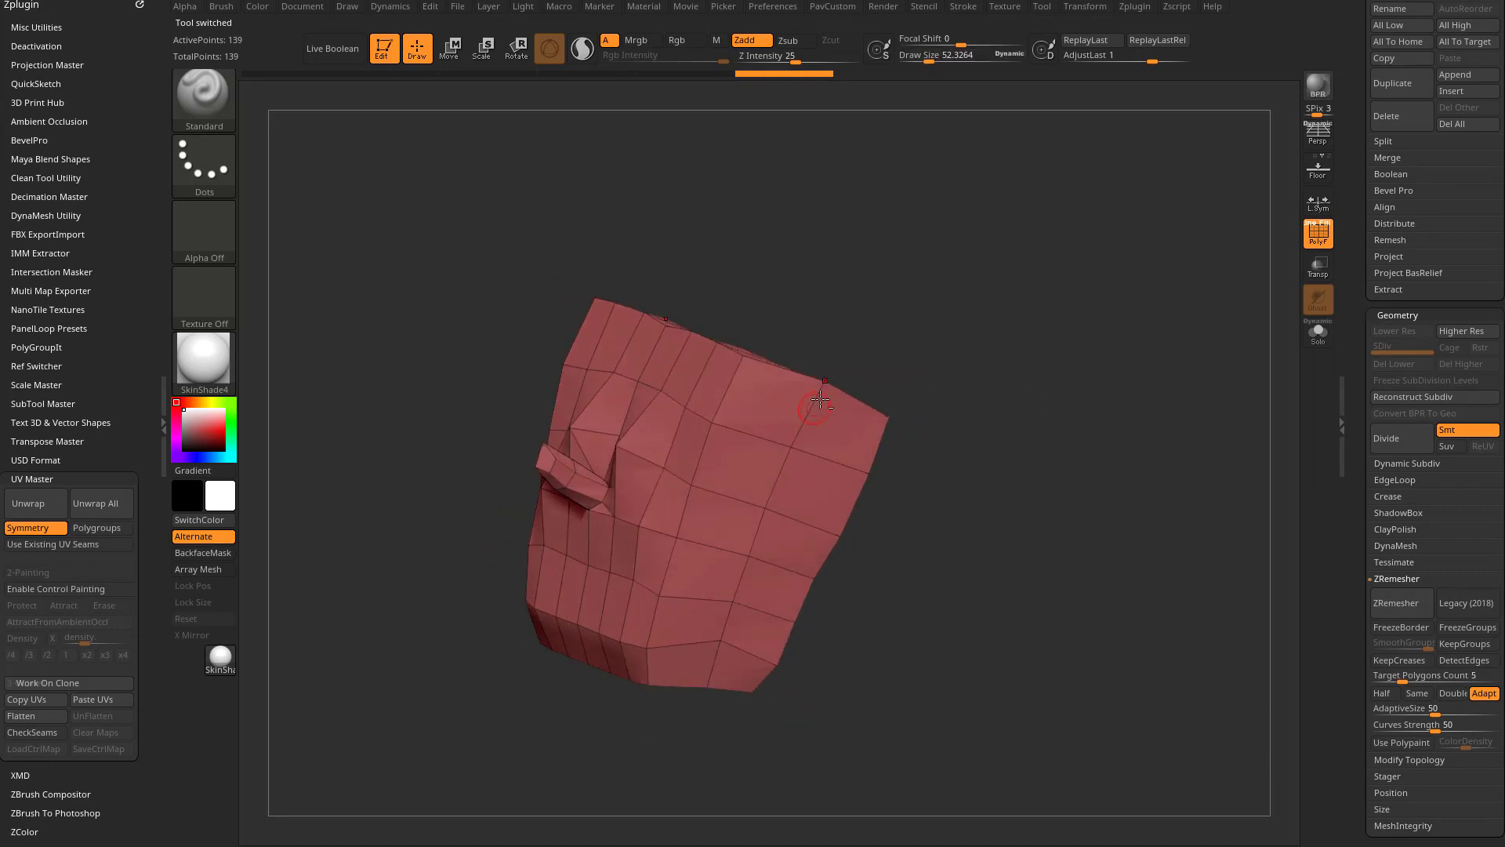
With ZModeler, regroup the clone's side strips into new blue and green polygroups.
key("b")
key("z")
key("m")
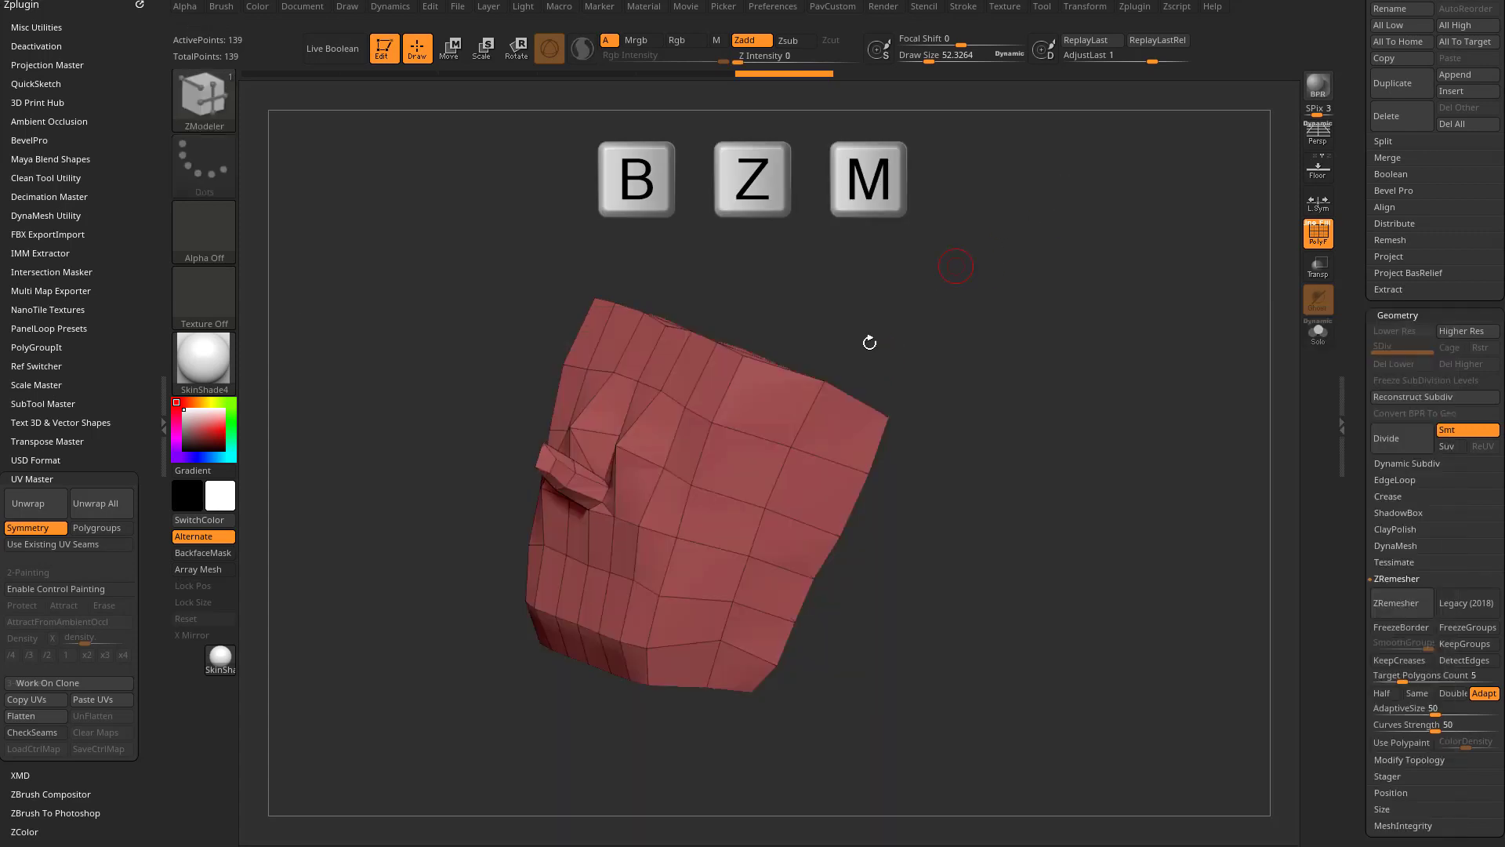
left_click(779, 453)
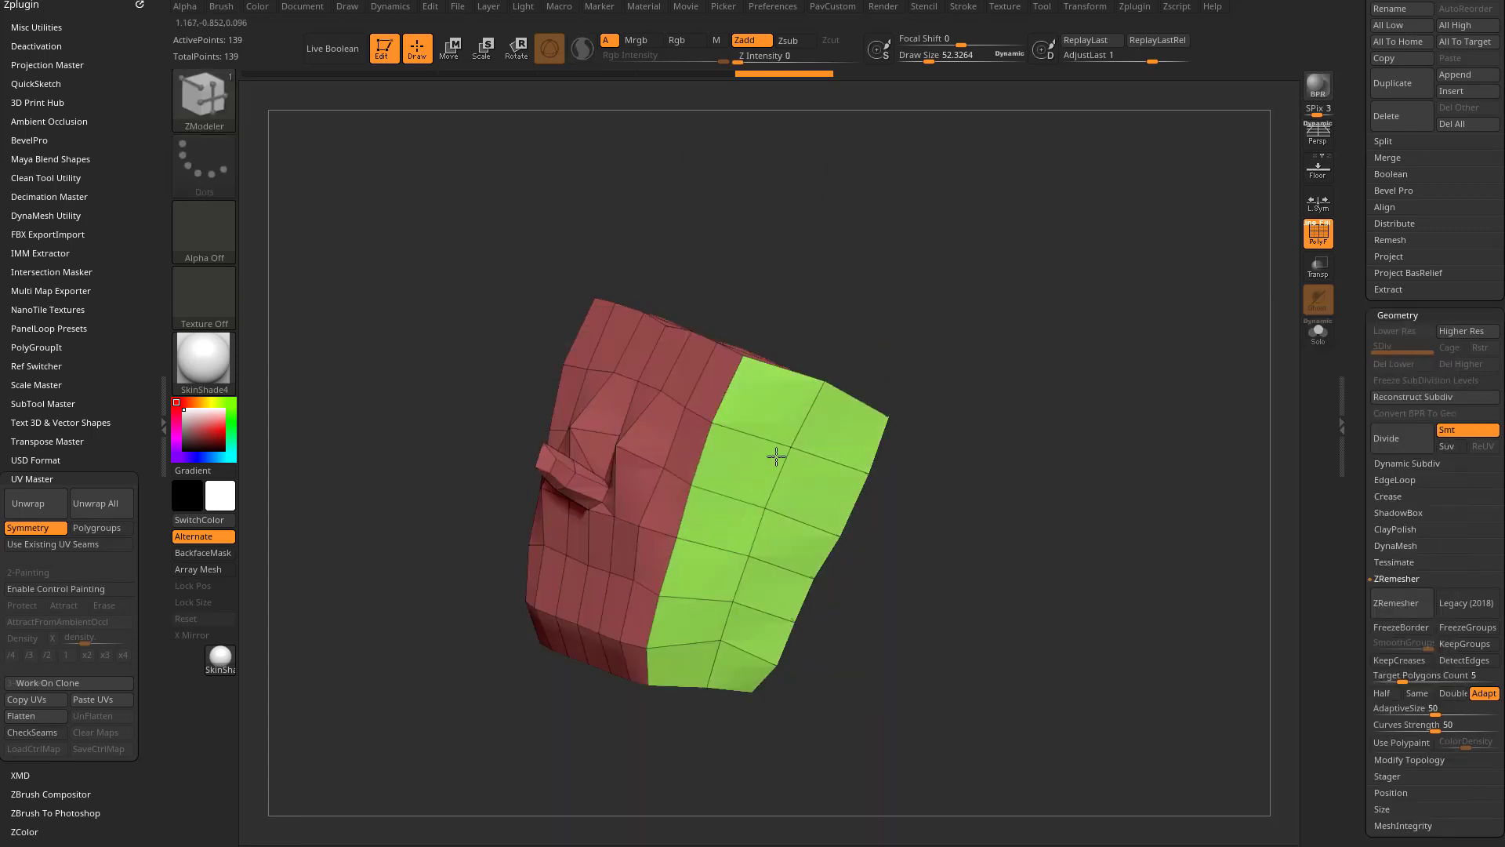
left_click(810, 456)
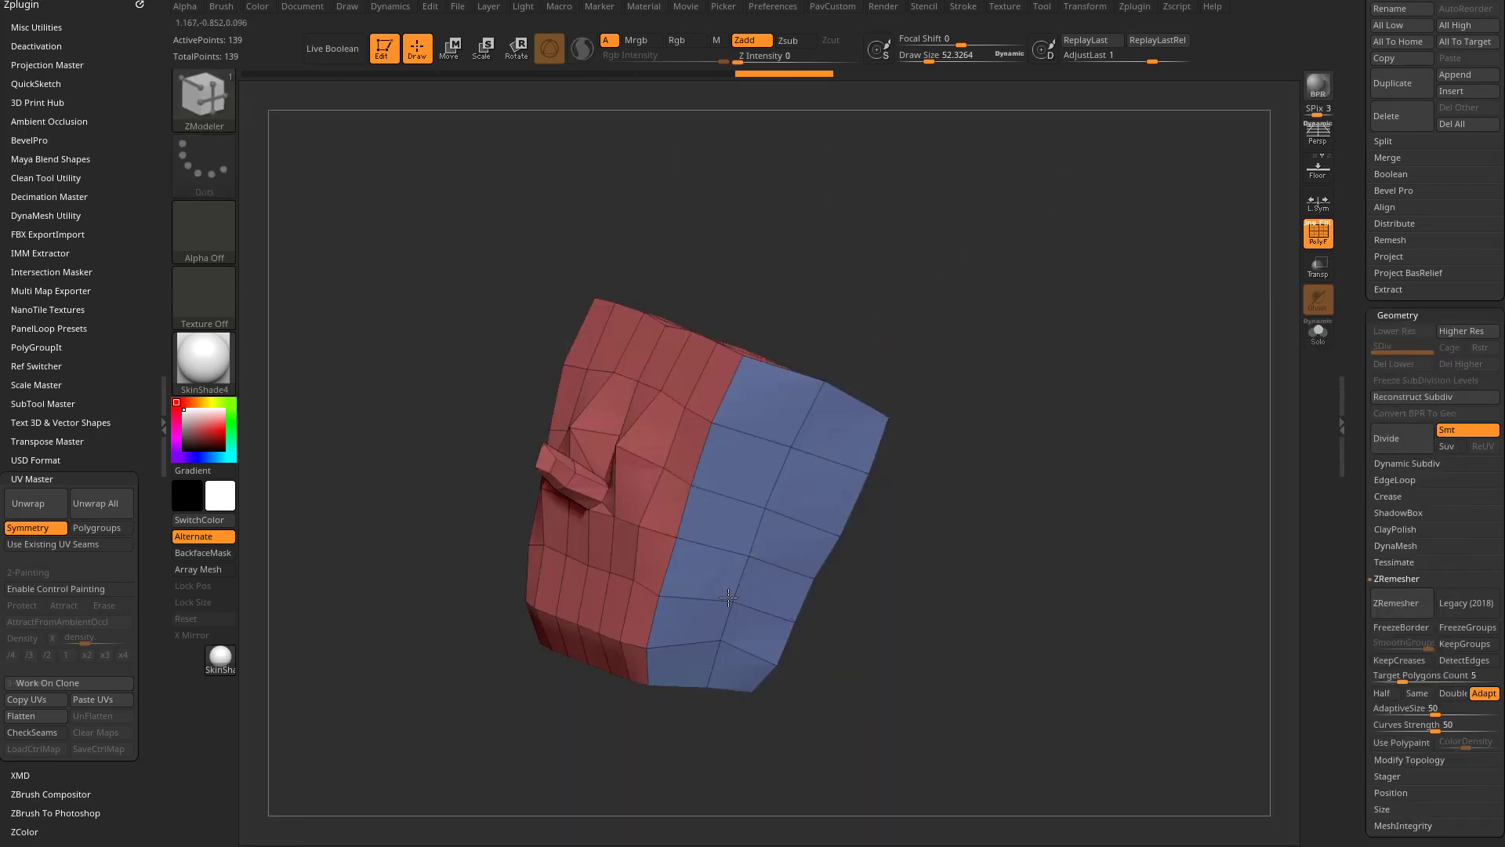
left_click_drag(1068, 358, 1035, 321)
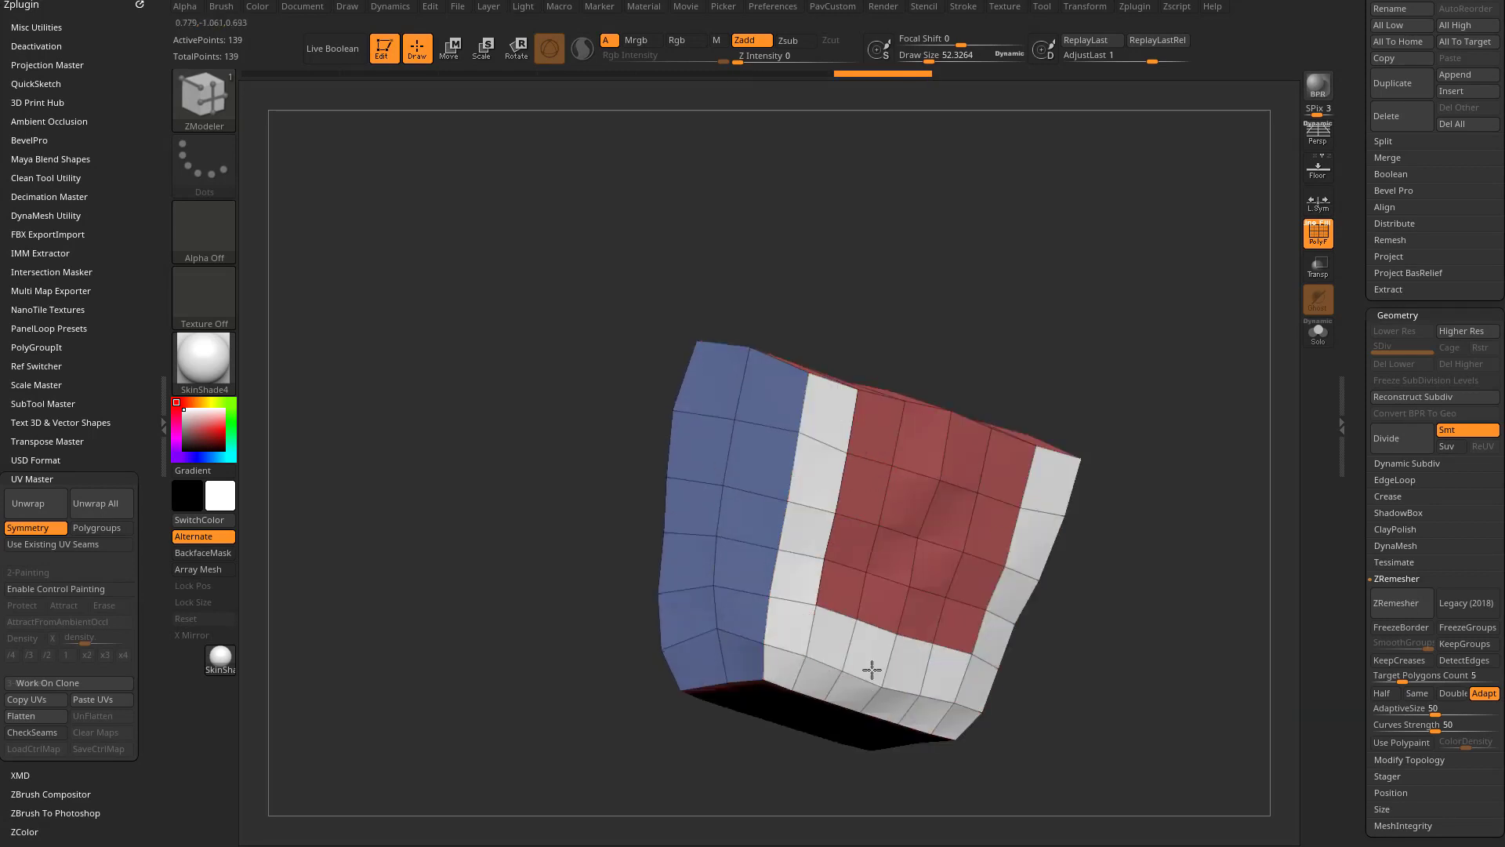
left_click(870, 668)
left_click(874, 445)
left_click(908, 553)
left_click_drag(972, 331, 1061, 313)
left_click_drag(904, 316, 1197, 383)
Isolate the nose with SelectLasso, give it its own polygroup with Ctrl+W, and unhide all.
left_click_drag(1055, 531, 952, 439, "ctrl+shift")
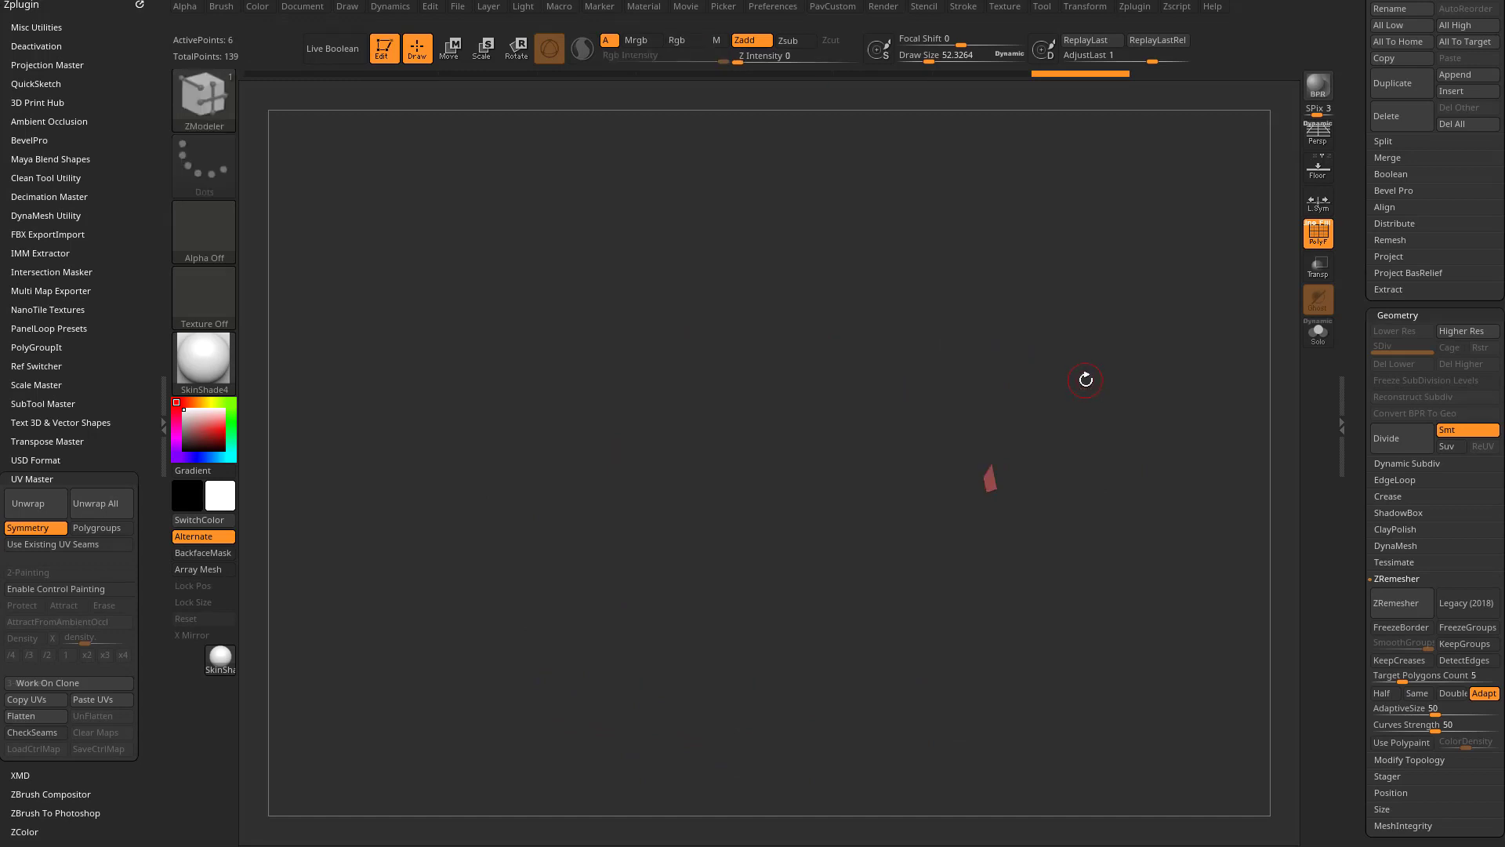
left_click(1085, 376, "ctrl+shift")
left_click(227, 96)
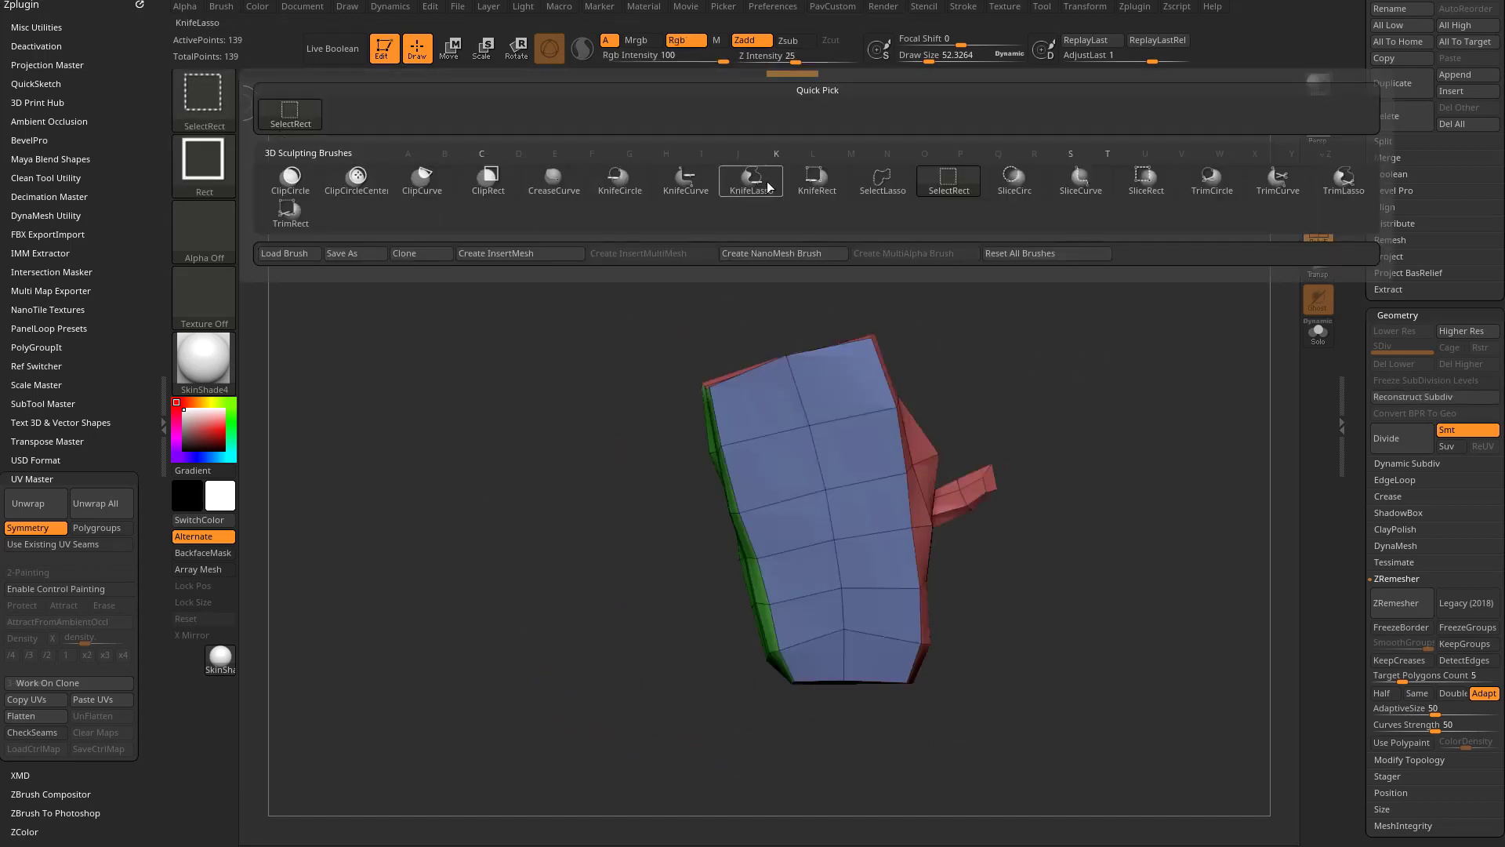
left_click(883, 180)
mouse_move(1054, 530)
left_mouse_down("ctrl+shift")
mouse_move(1019, 411)
mouse_move(968, 432)
mouse_move(944, 482)
left_mouse_up("ctrl+shift")
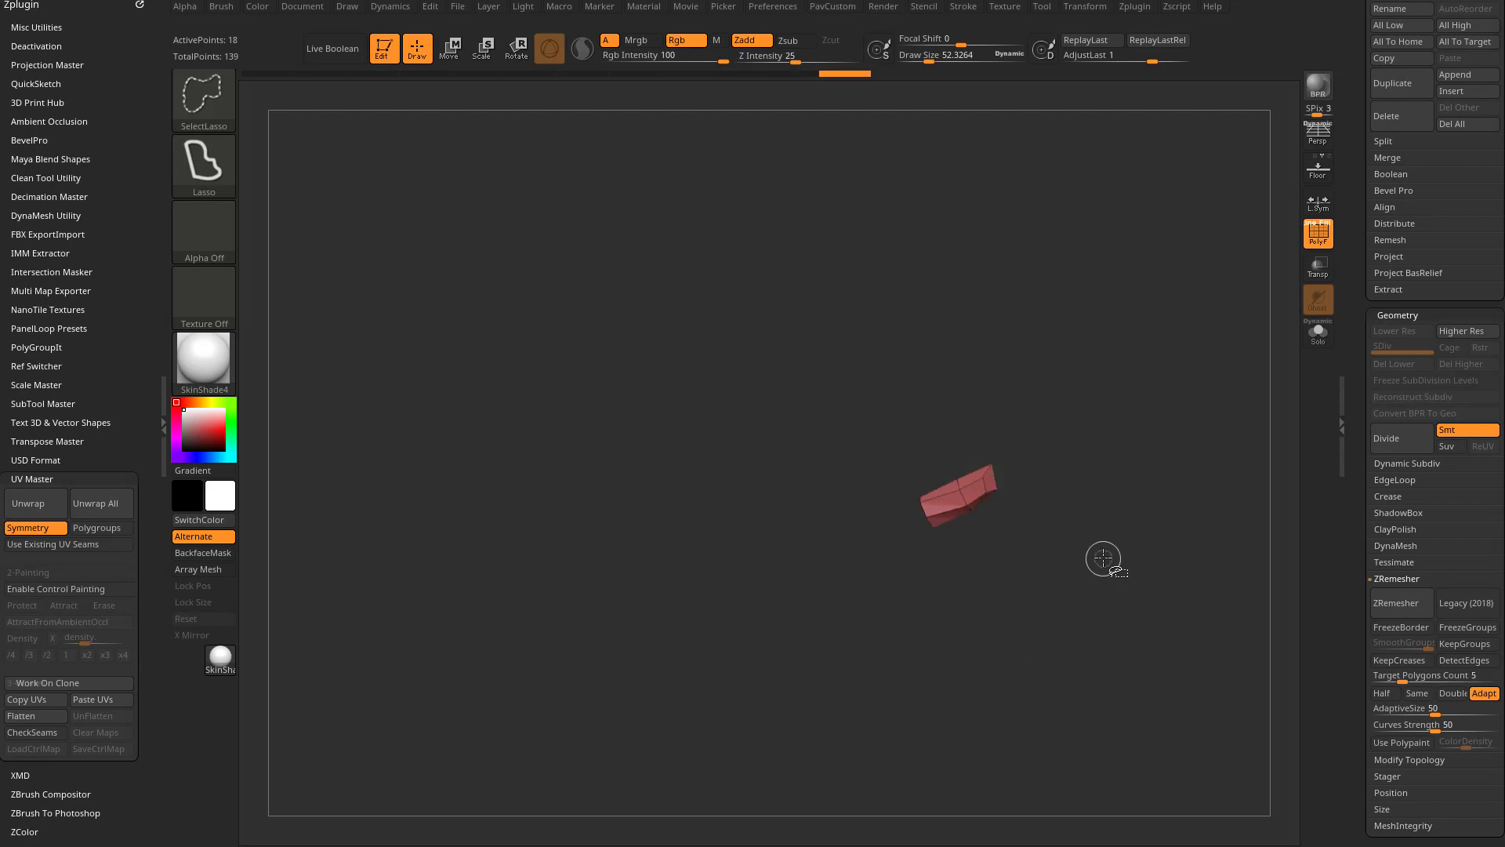
key("ctrl+w")
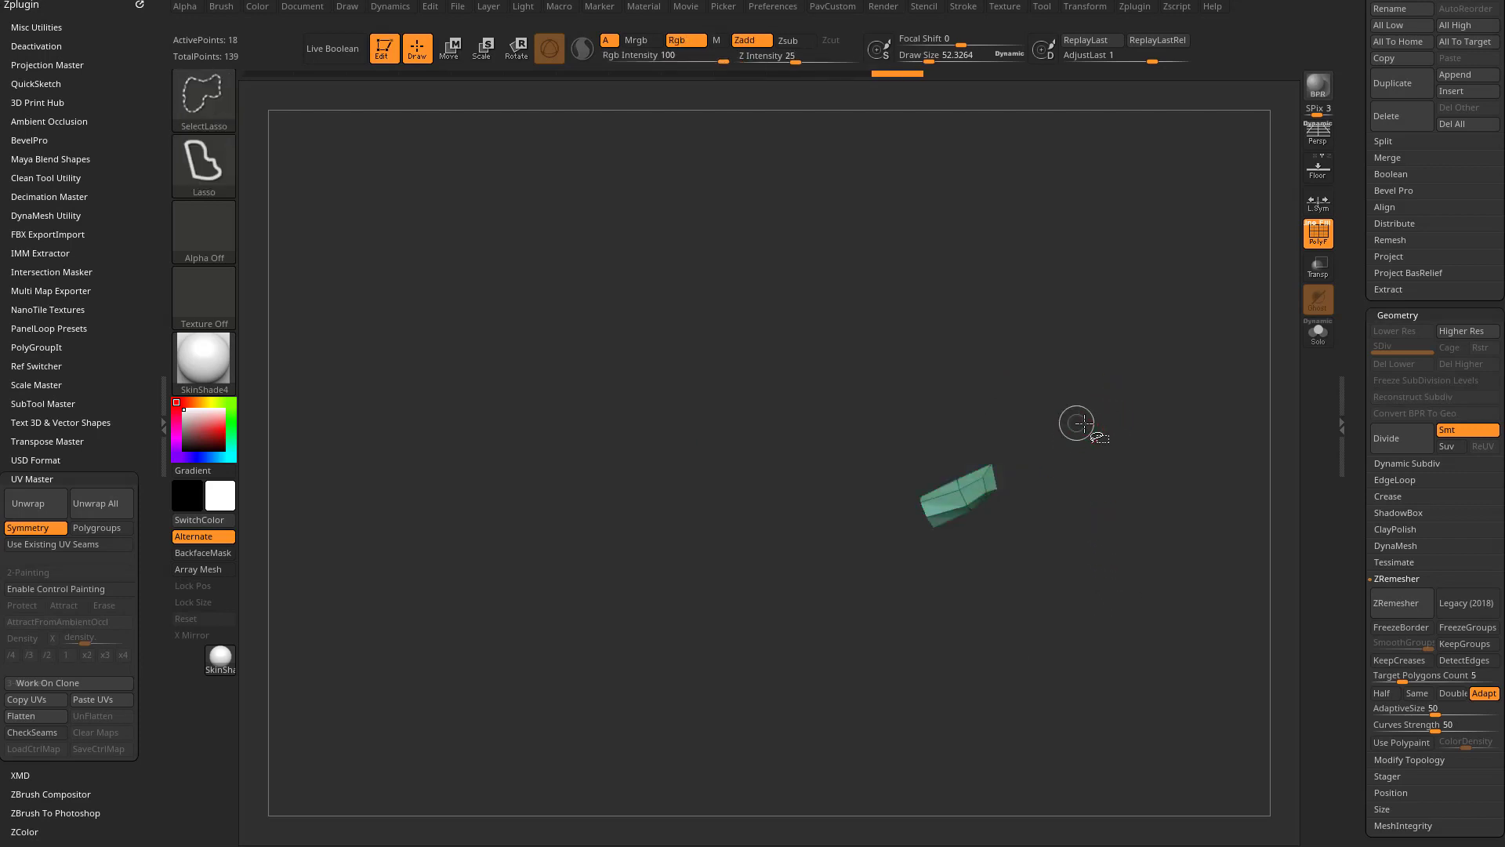
left_click(1113, 400, "ctrl+shift")
Switch back to the ZModeler brush and view the clone from the front.
key("b")
key("z")
key("m")
mouse_move(1149, 373)
left_mouse_down()
mouse_move(1001, 376)
mouse_move(809, 584)
left_mouse_up()
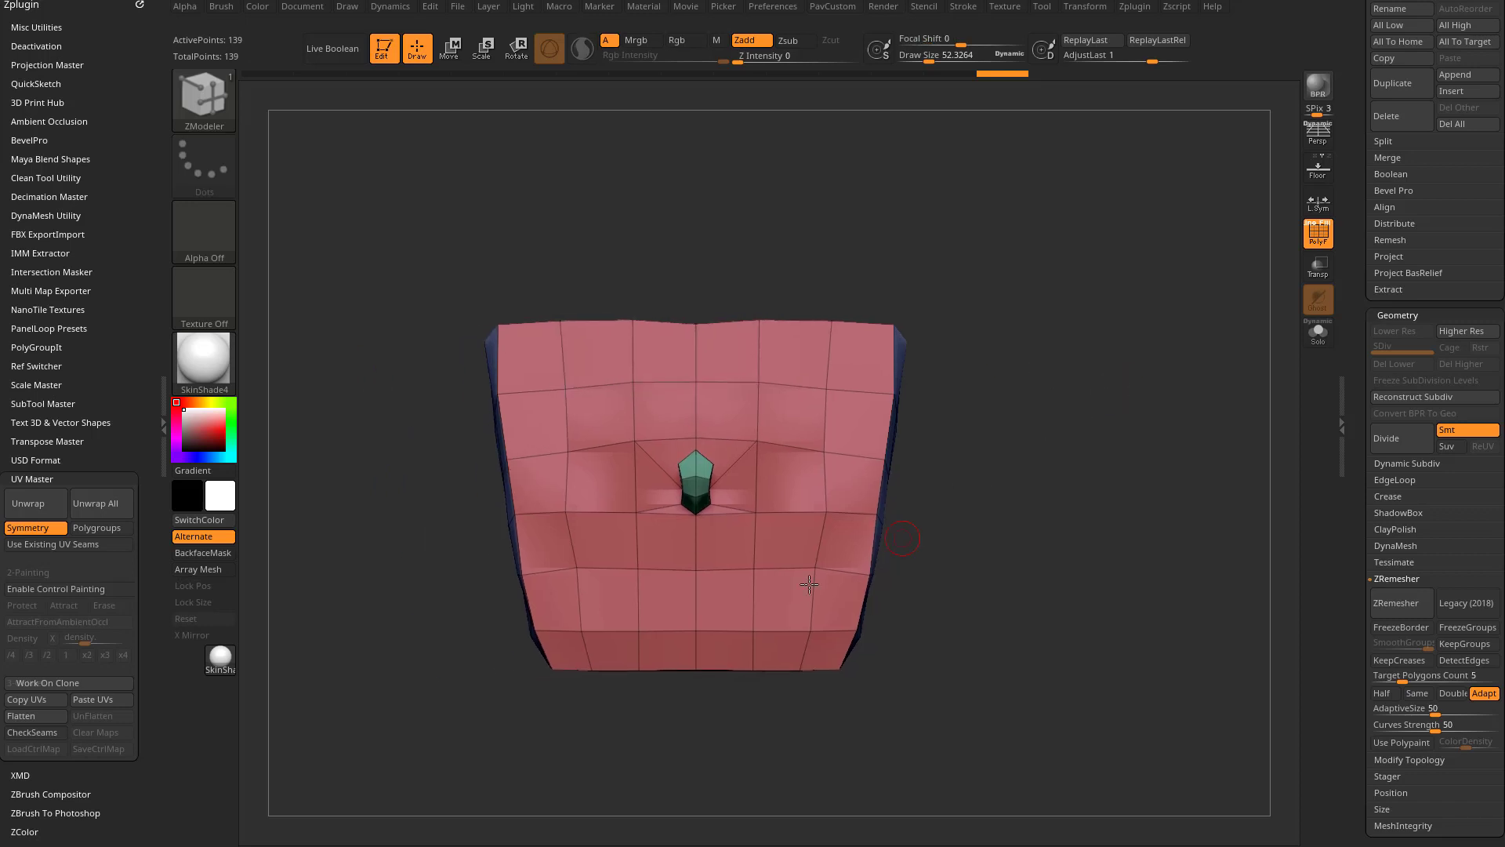
Enable Polygroups, Unwrap the clone, Flatten to check its UV islands, then UnFlatten.
left_click_drag(1040, 376, 928, 405)
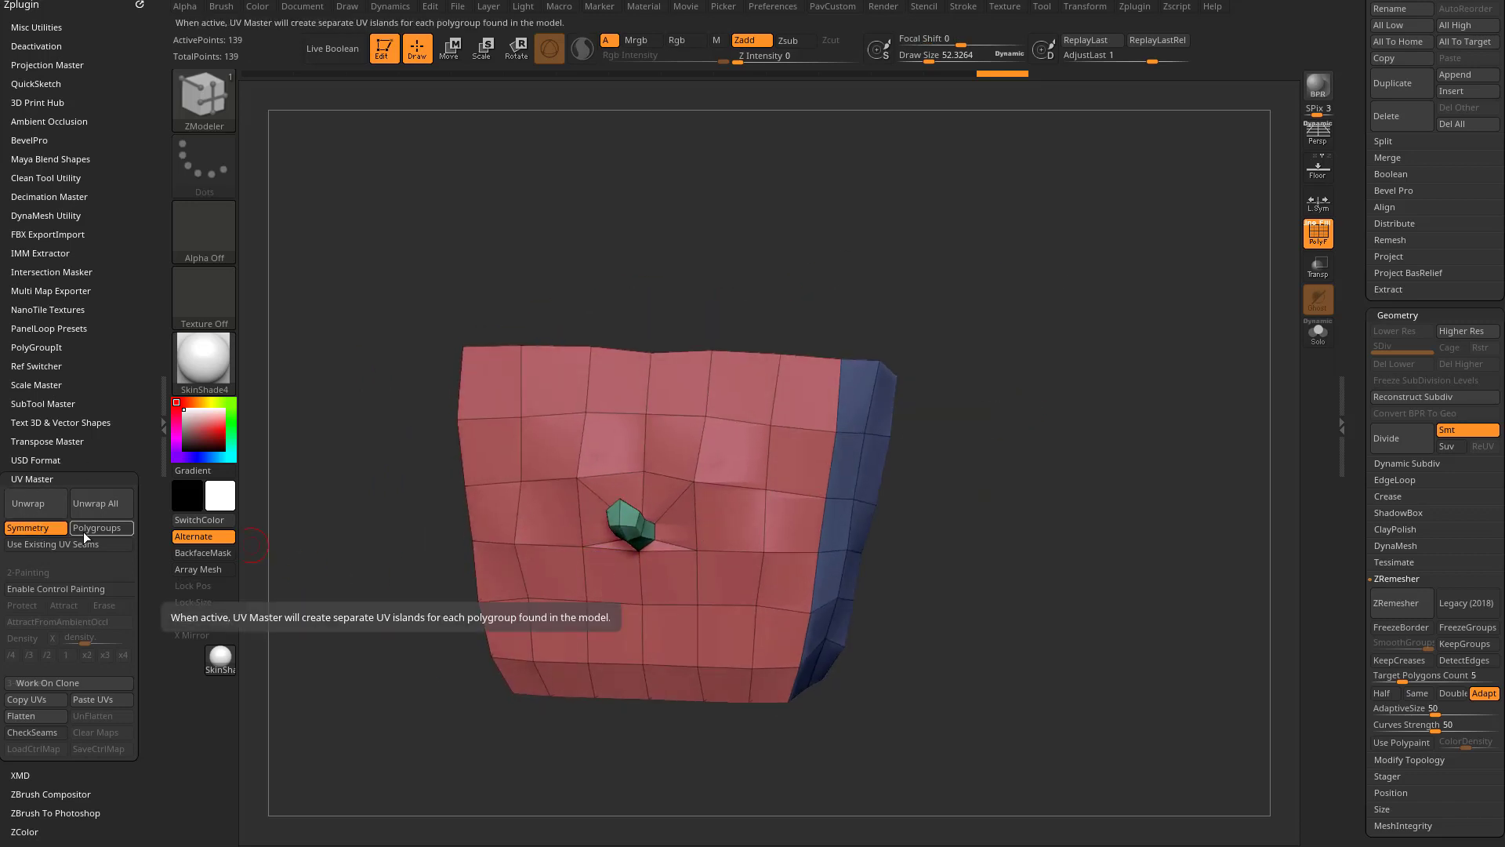
left_click(86, 530)
left_click(31, 503)
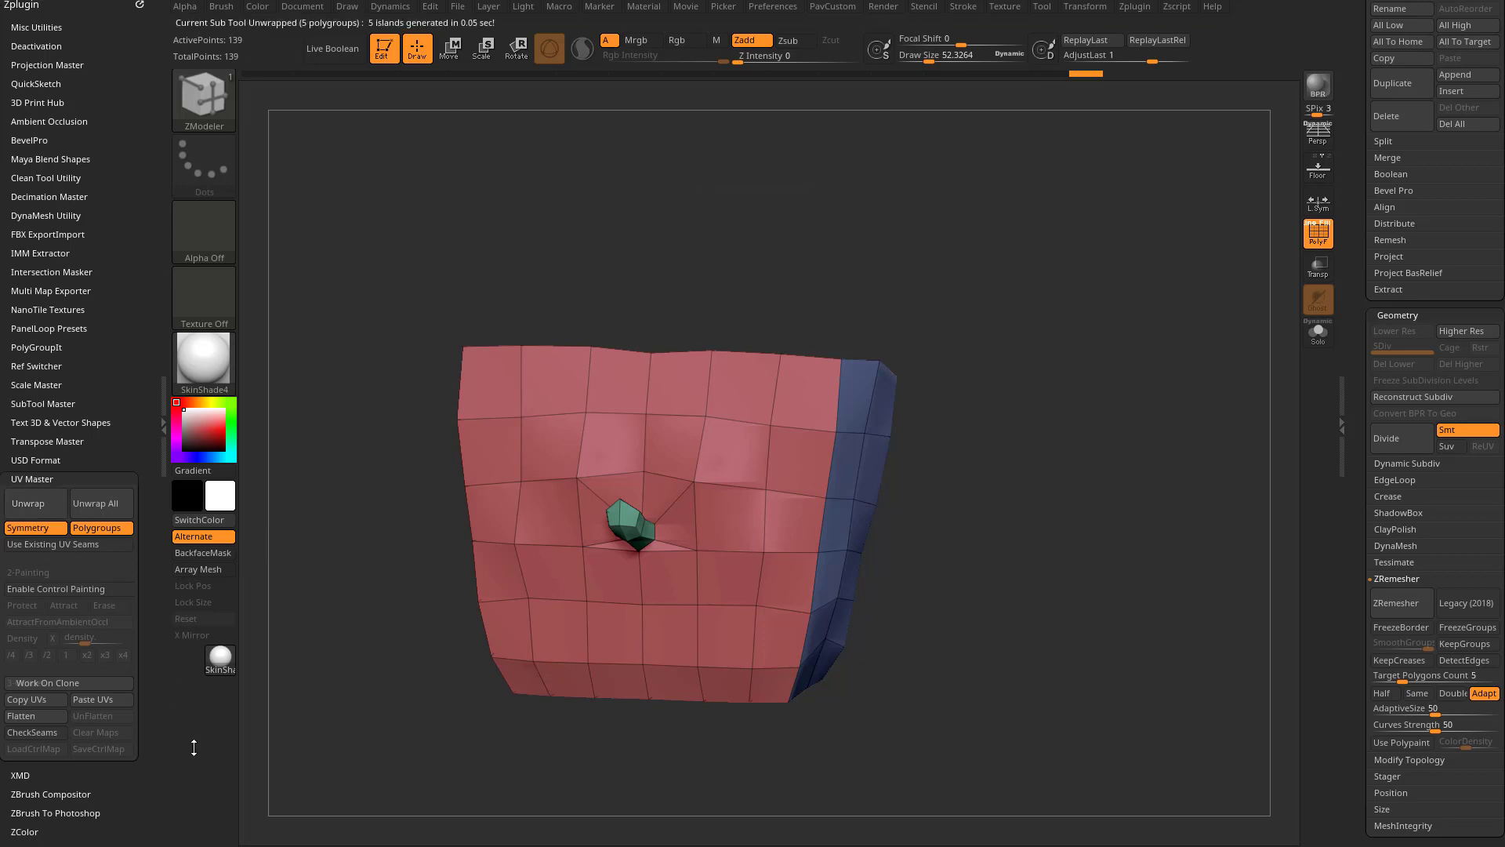
left_click(22, 716)
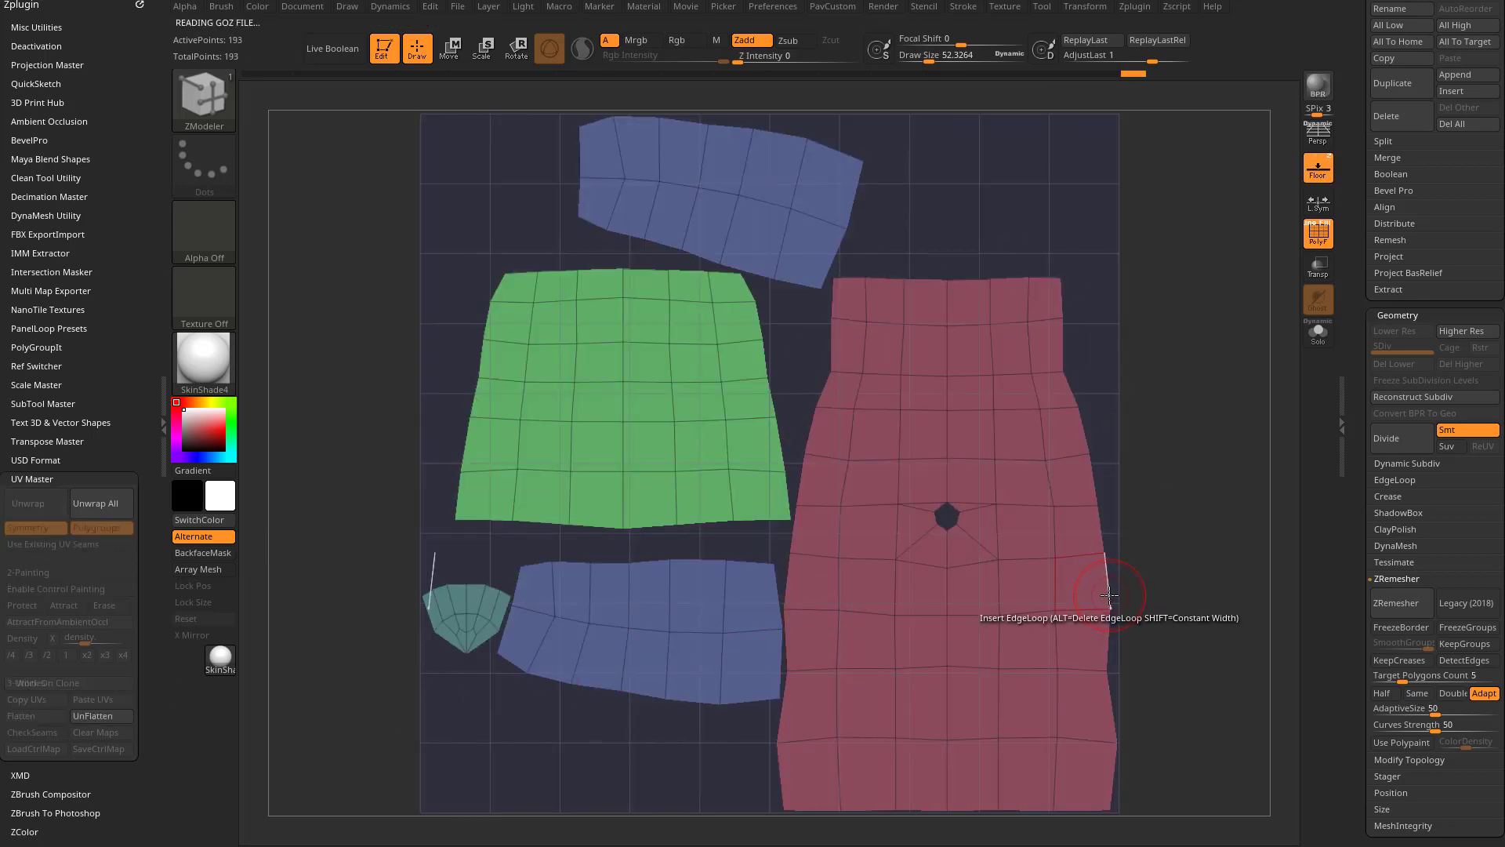
left_click(95, 718)
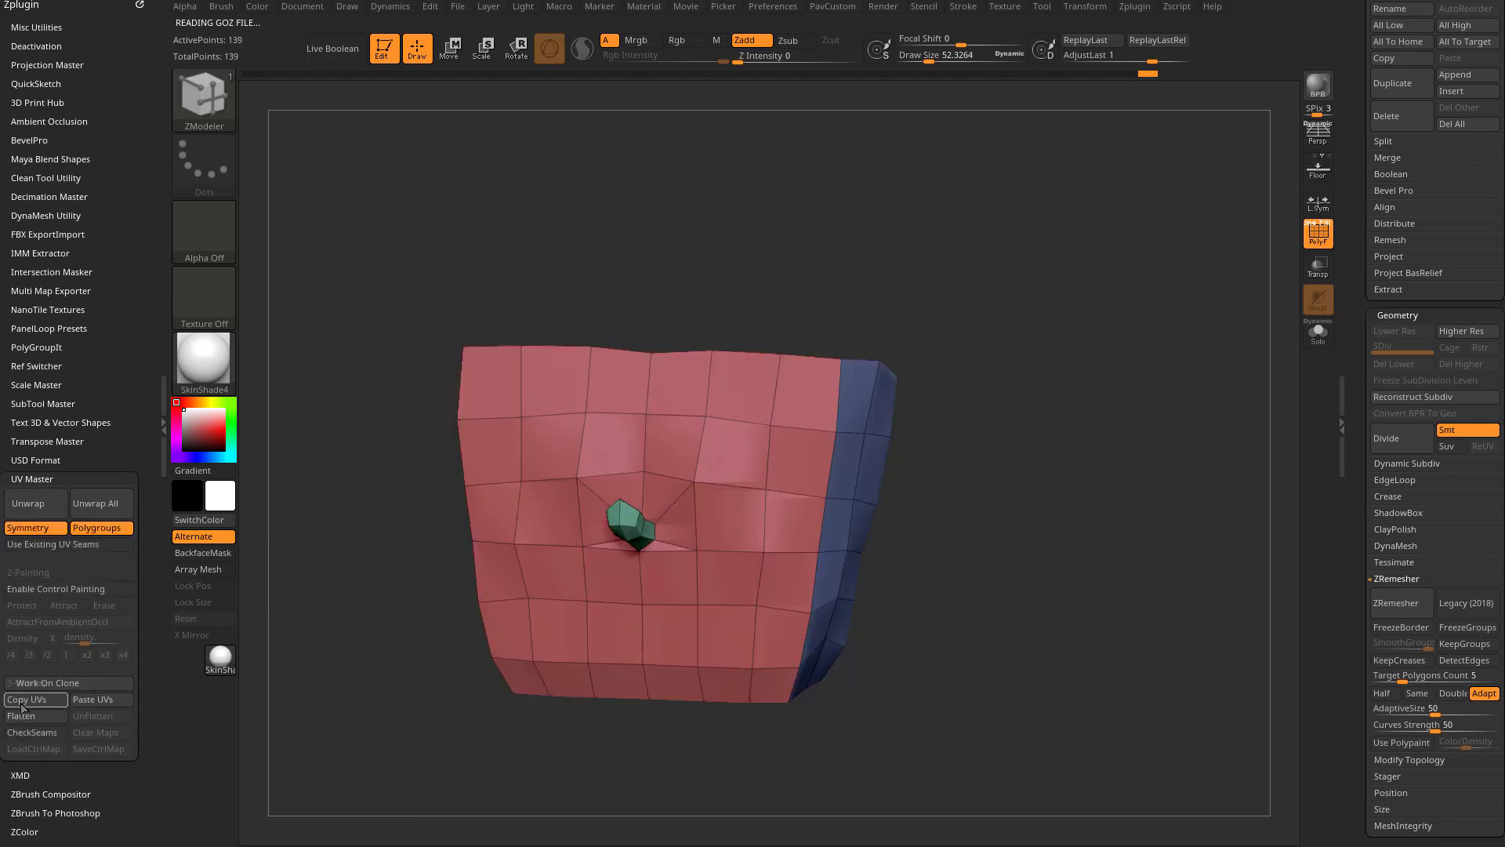
scroll(1344, 299, "up", 5)
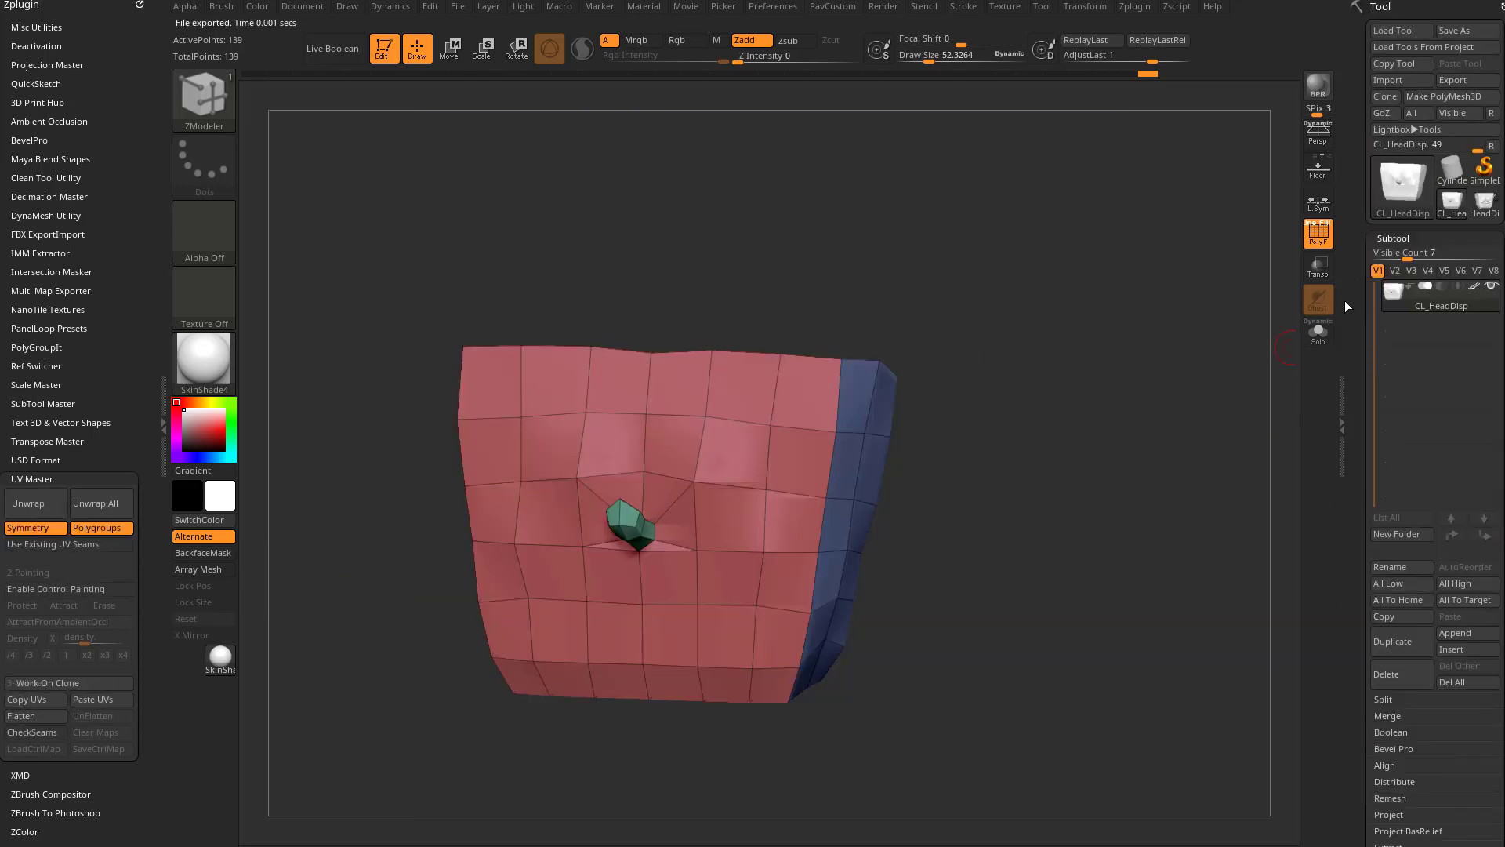
Select the HeadDisp_1 tool and create a texture map with New From Polypaint.
left_click(1482, 208)
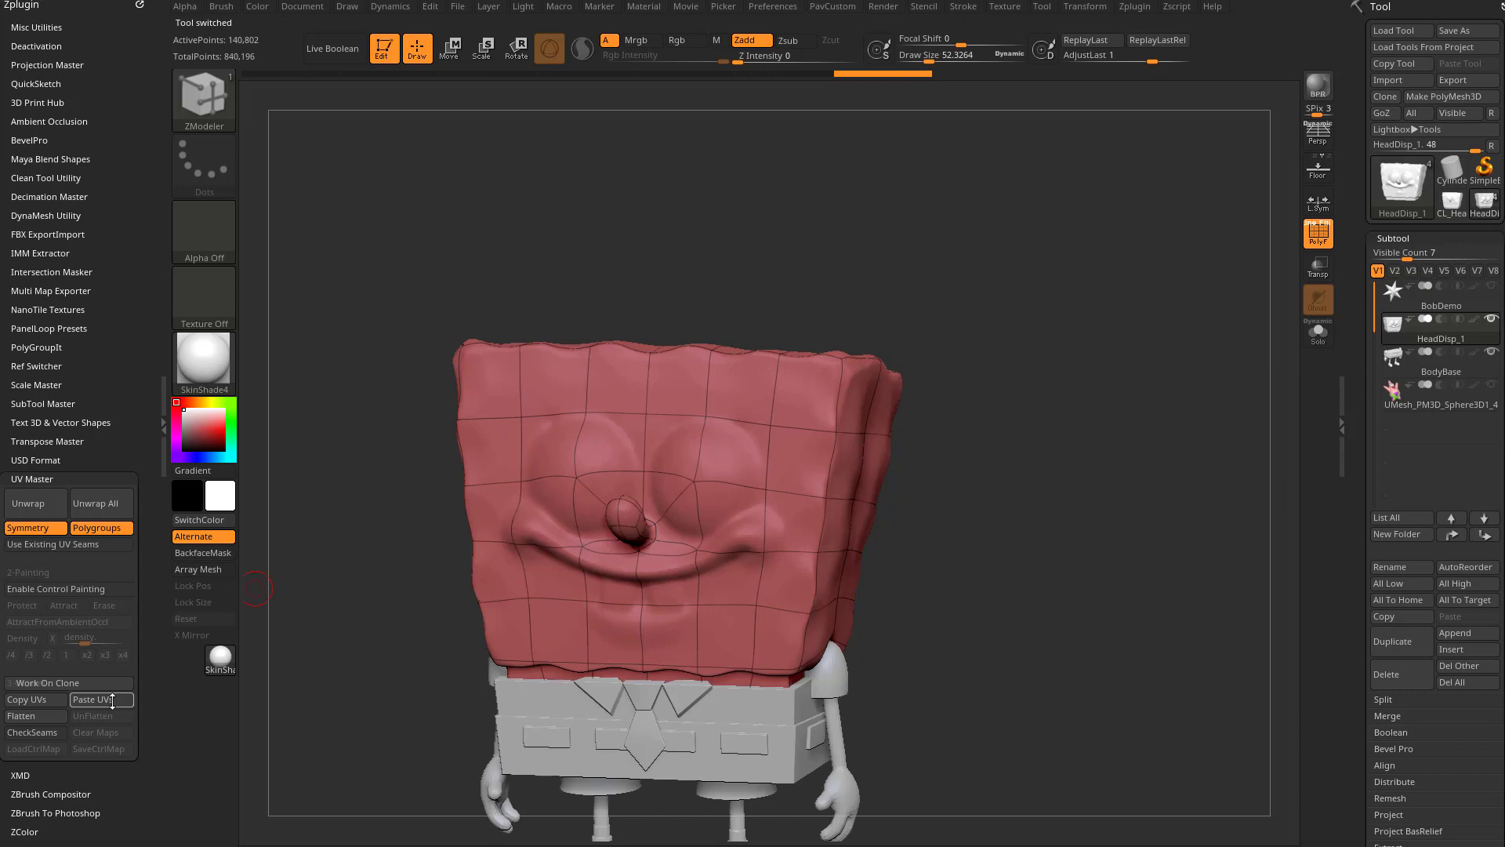
scroll(1352, 506, "down", 20)
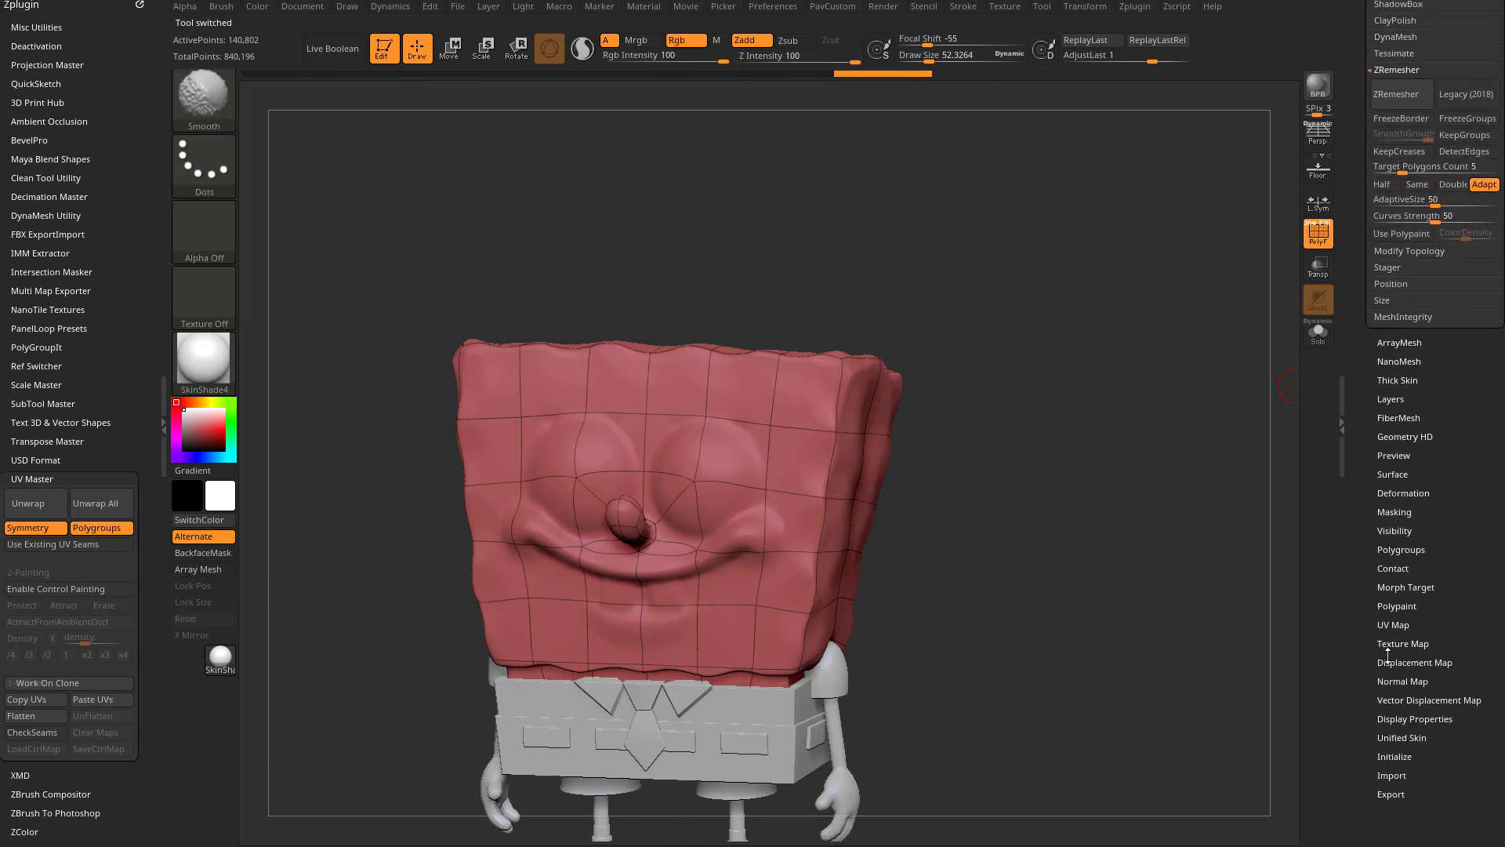
left_click(1391, 646)
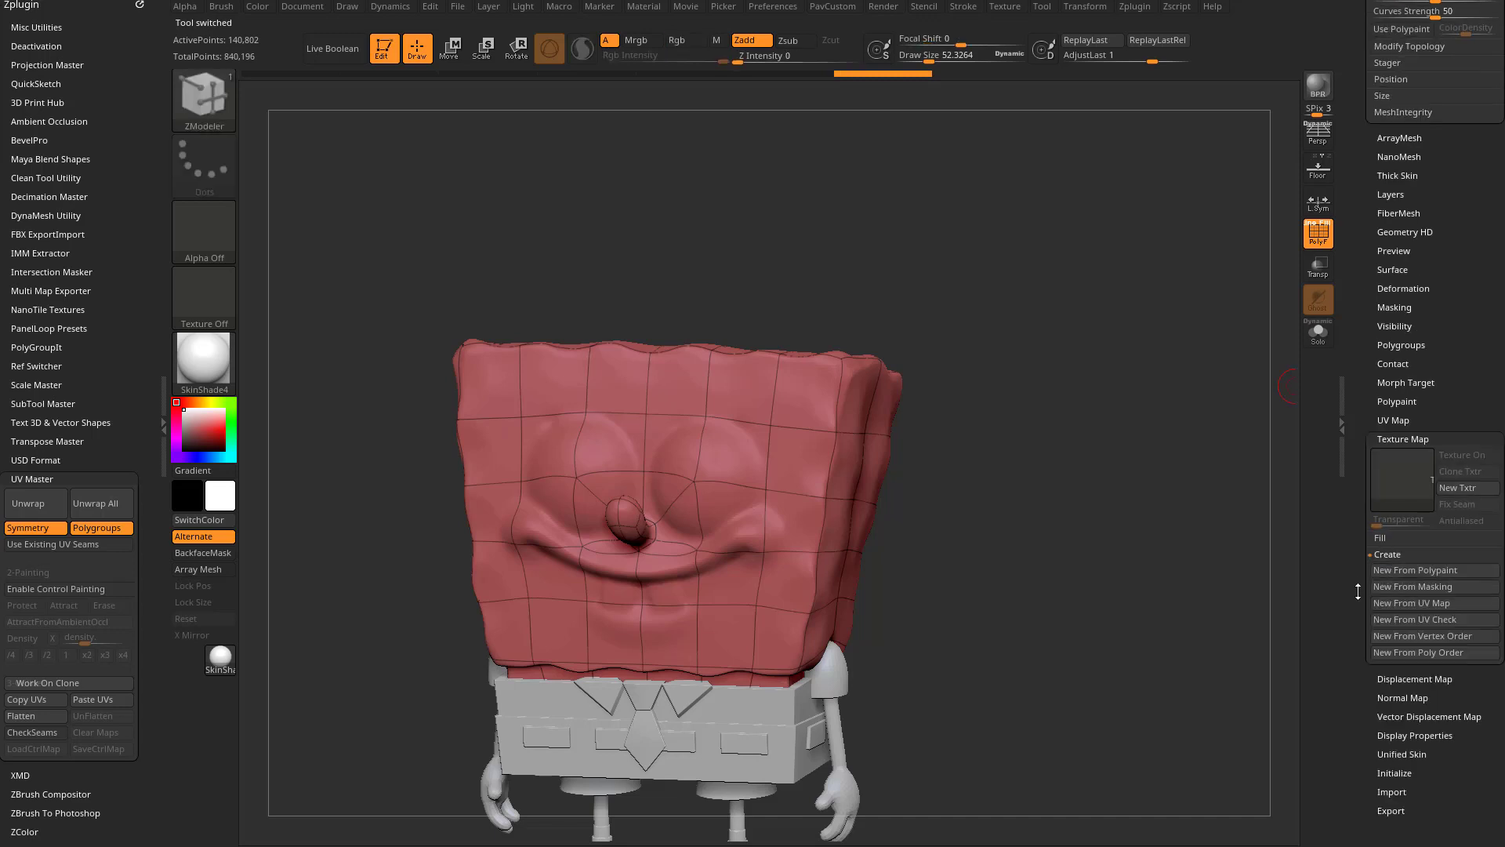
left_click(1396, 572)
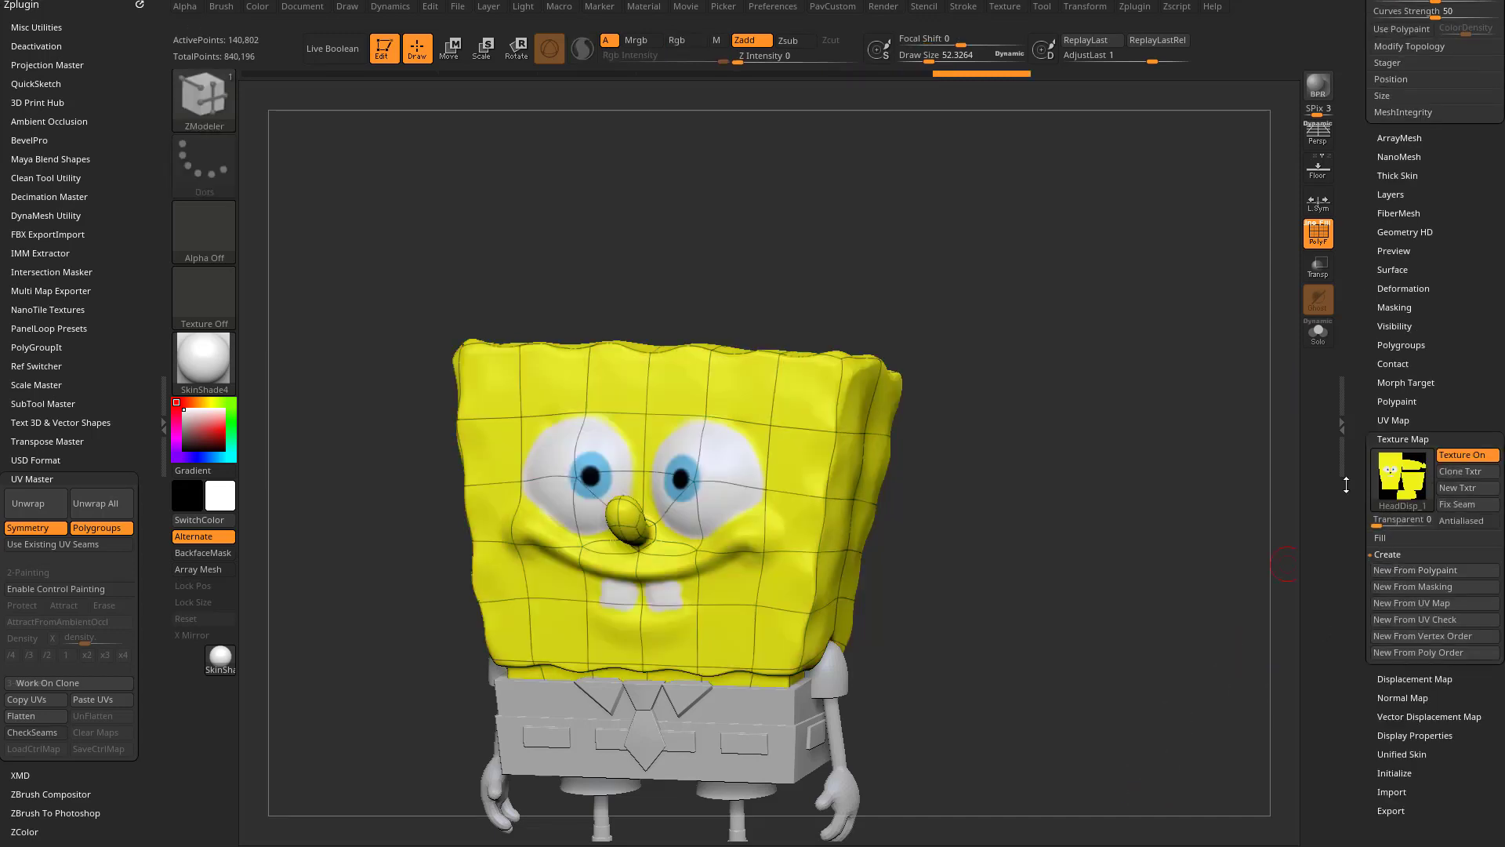
scroll(1398, 429, "up", 15)
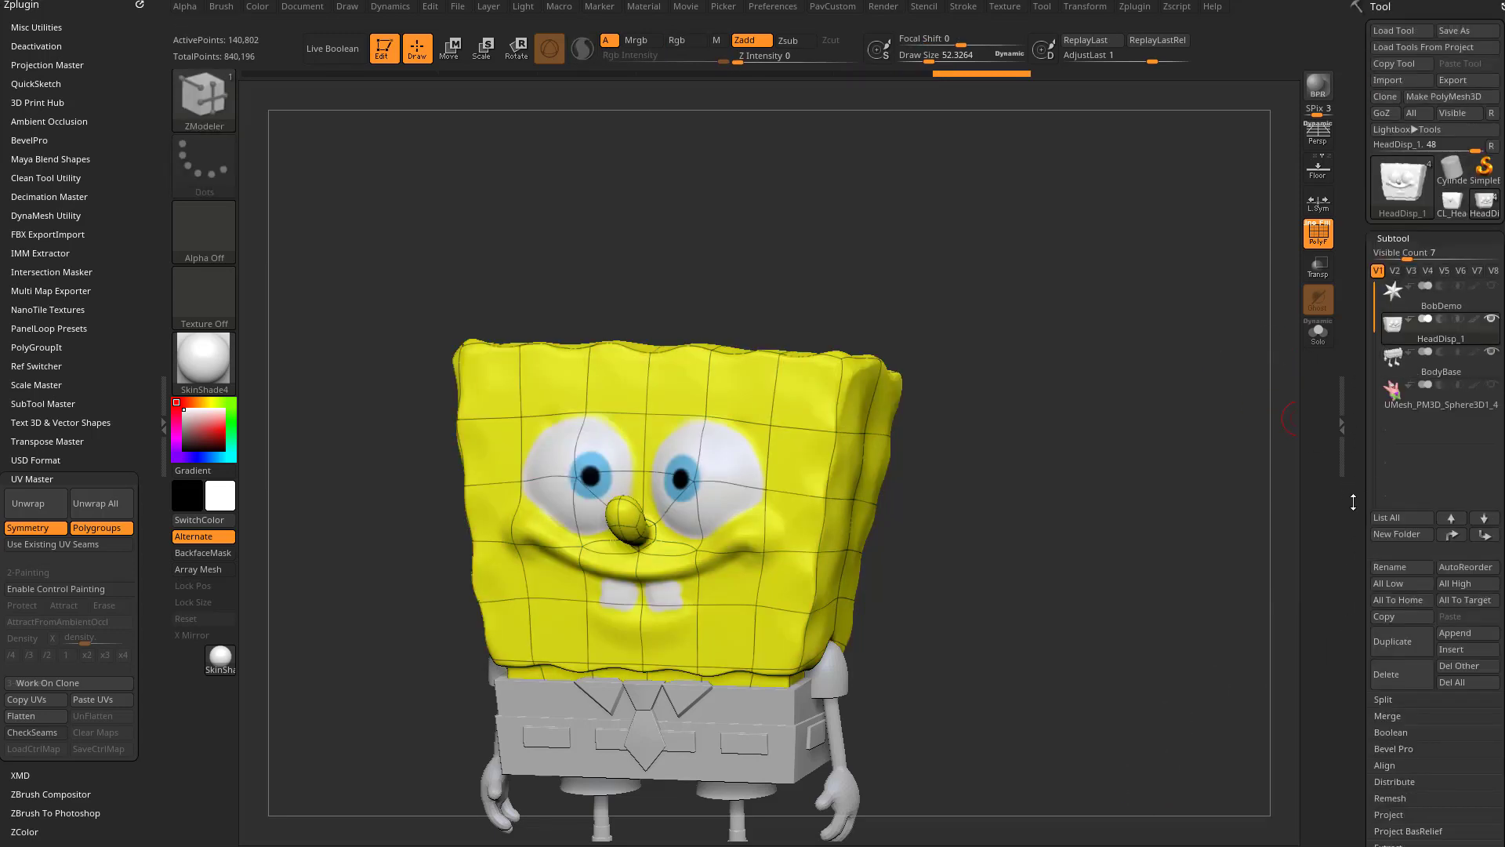
left_click_drag(1352, 501, 1363, 205)
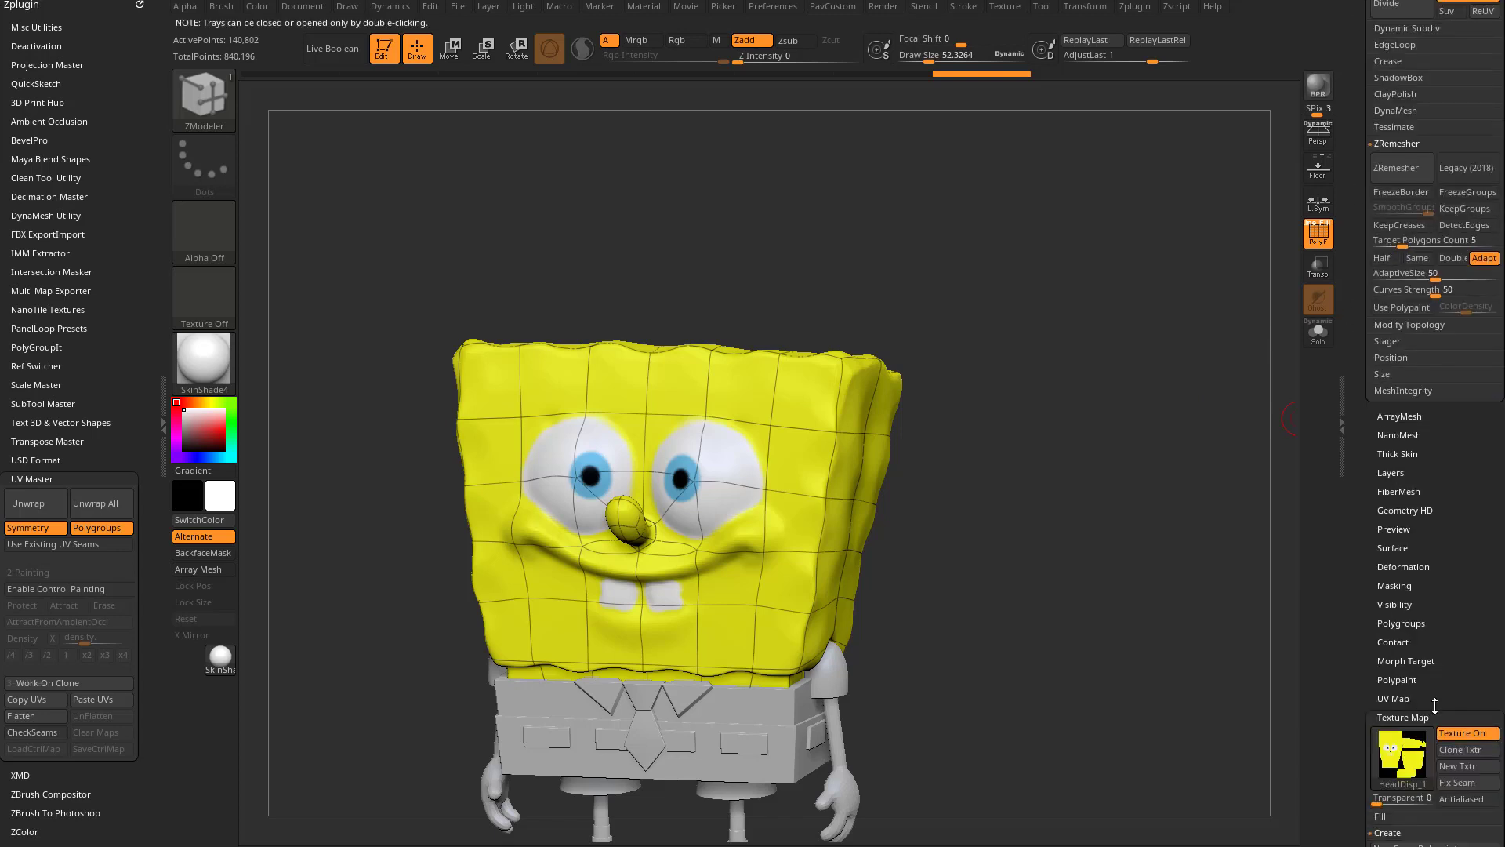
Turn off Texture On, set the texture map to Texture Off, and disable PolyF.
left_click(1453, 735)
left_click(1401, 750)
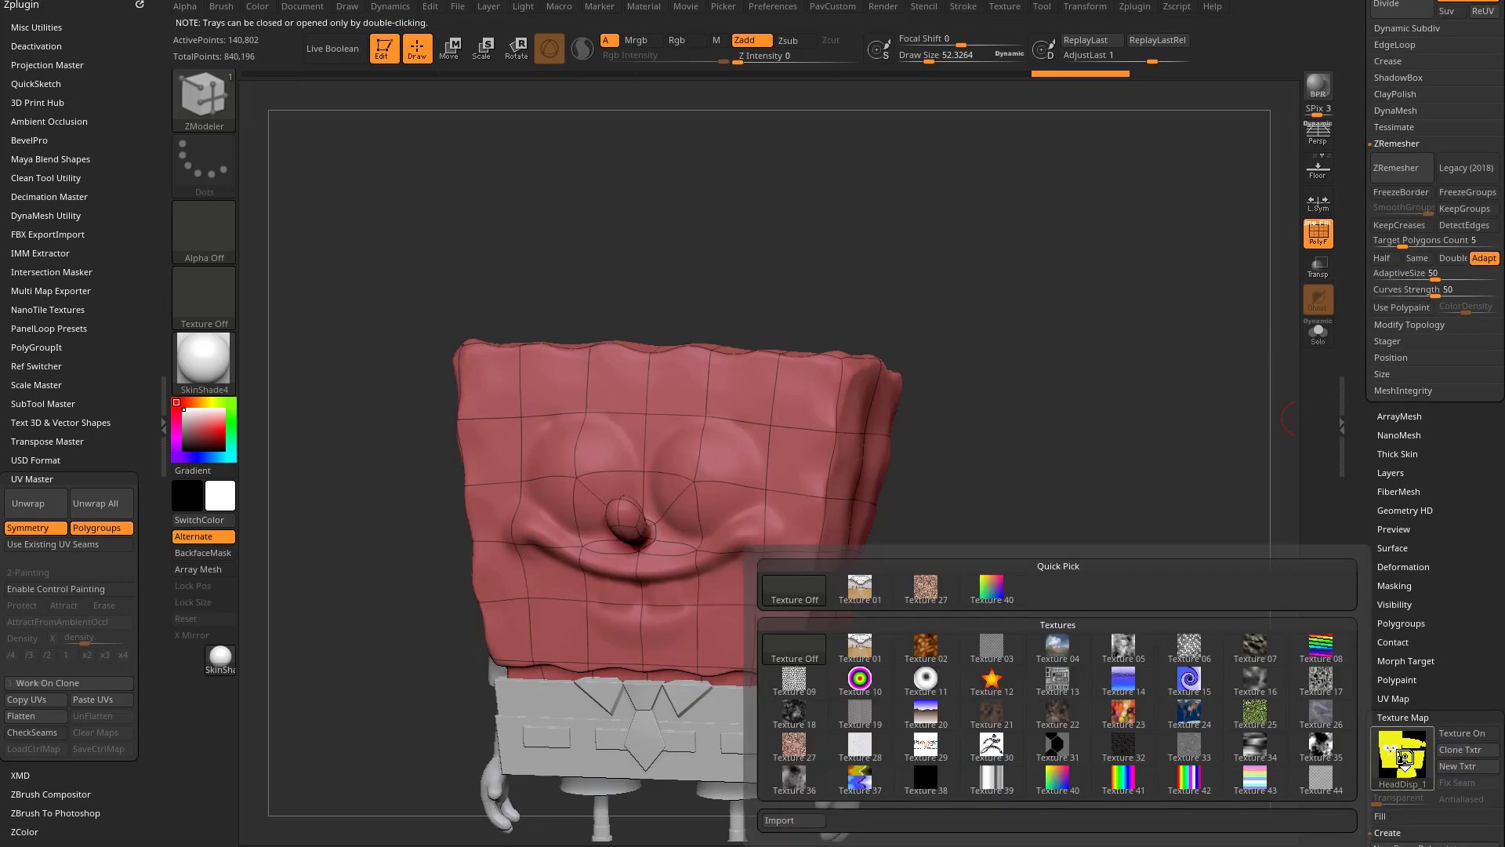
left_click(780, 591)
left_click_drag(1364, 494, 1345, 684)
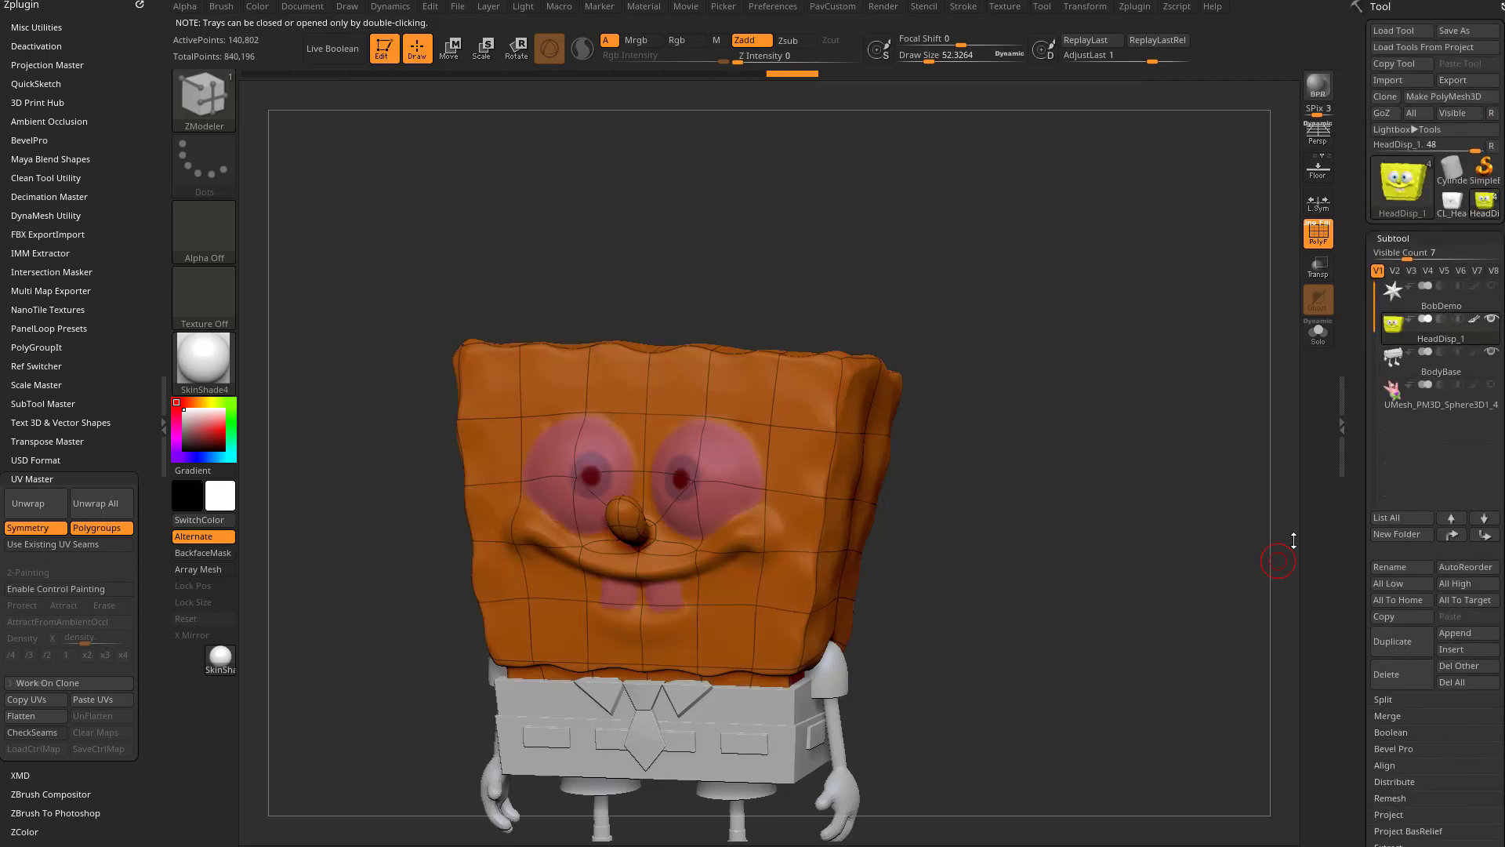
left_click(1332, 246)
left_click_drag(1152, 463, 989, 530)
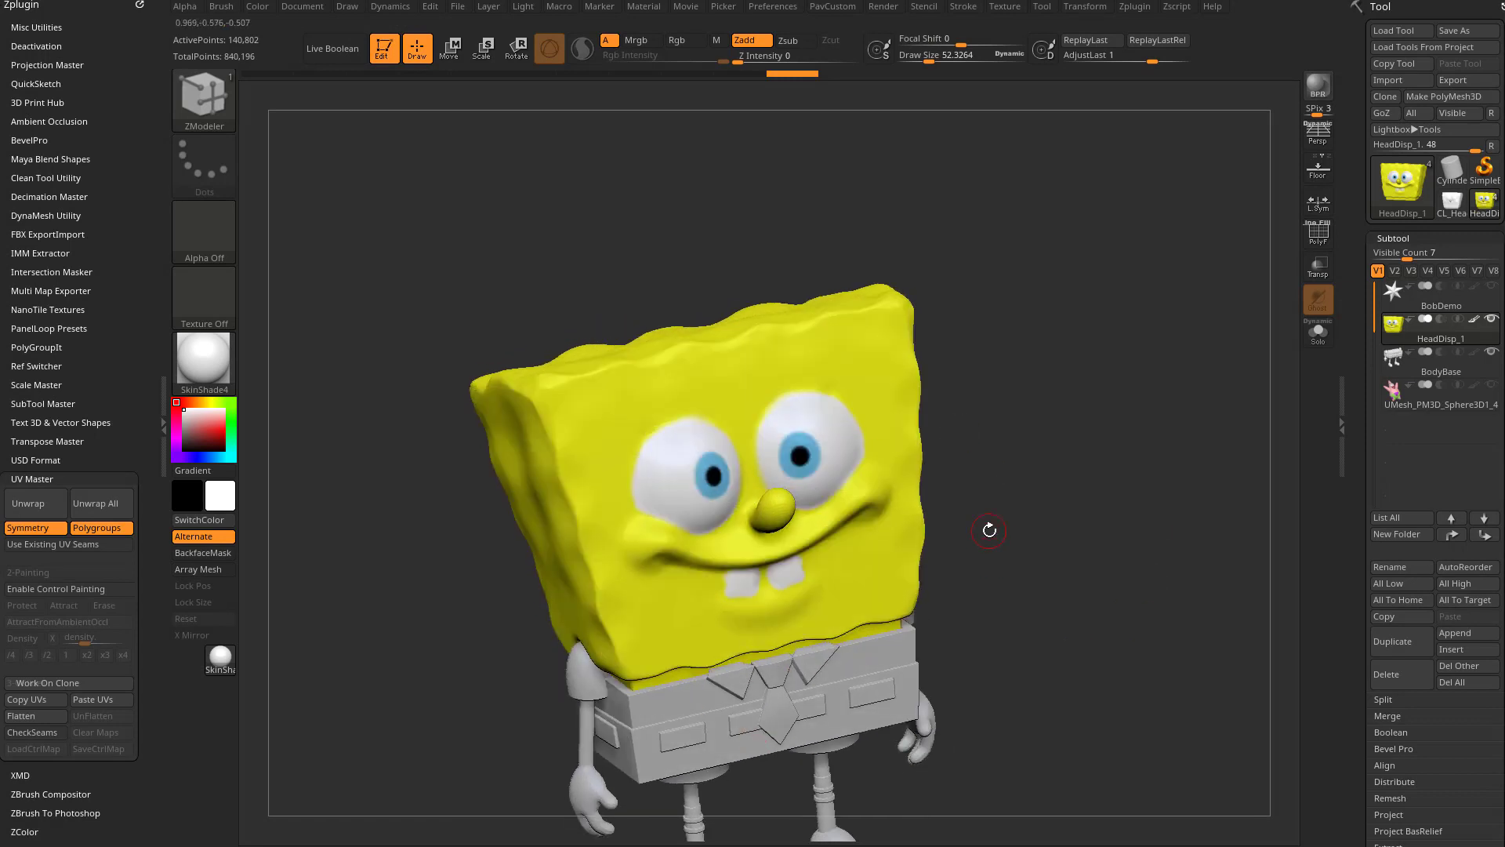
With the Standard brush, Rgb on and Zadd off, paint a red stroke across the forehead.
key("b")
key("s")
key("t")
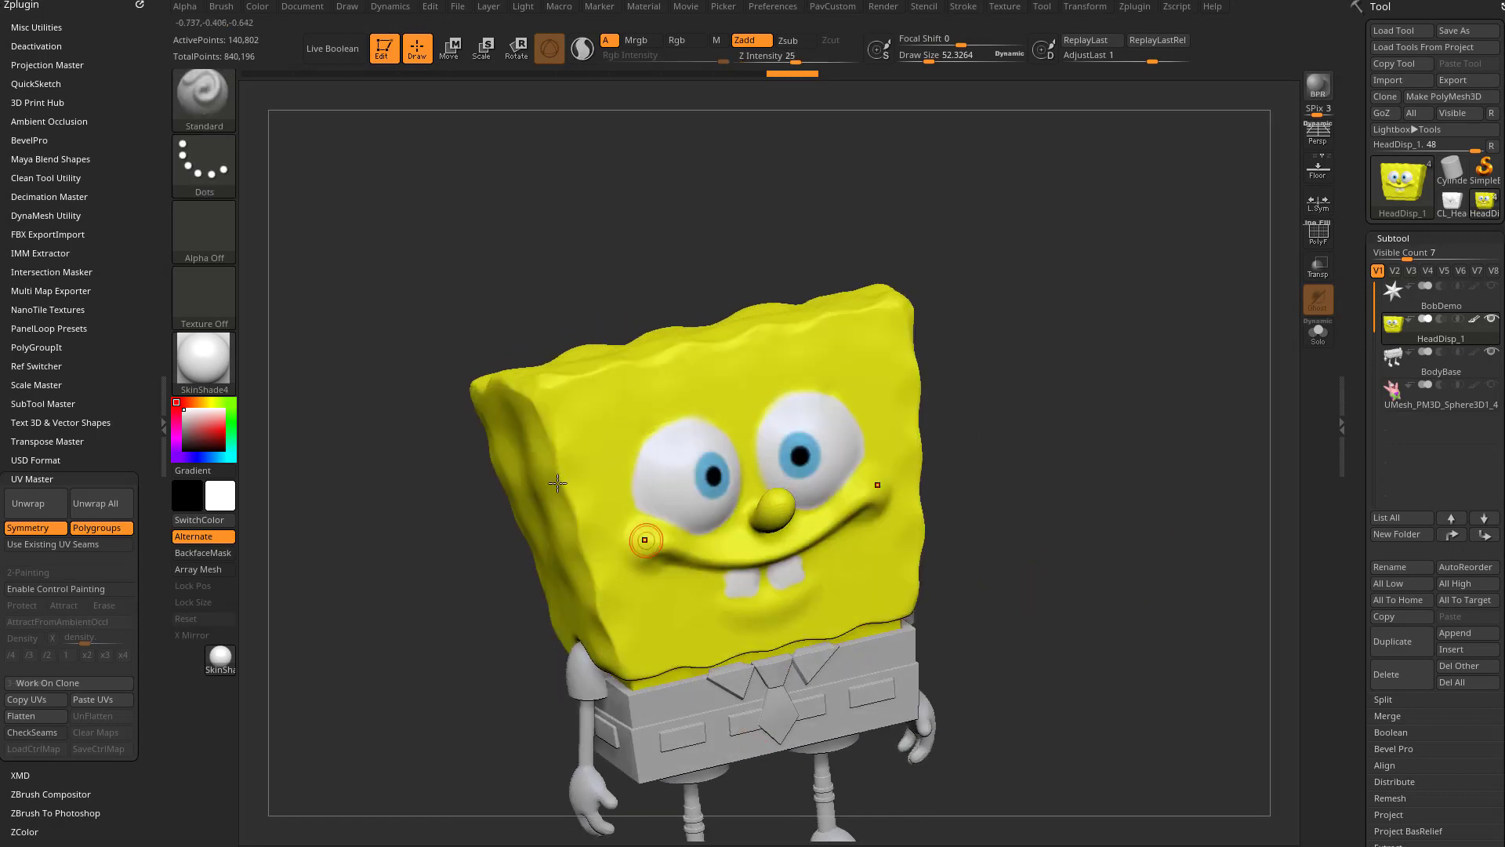
left_click(682, 40)
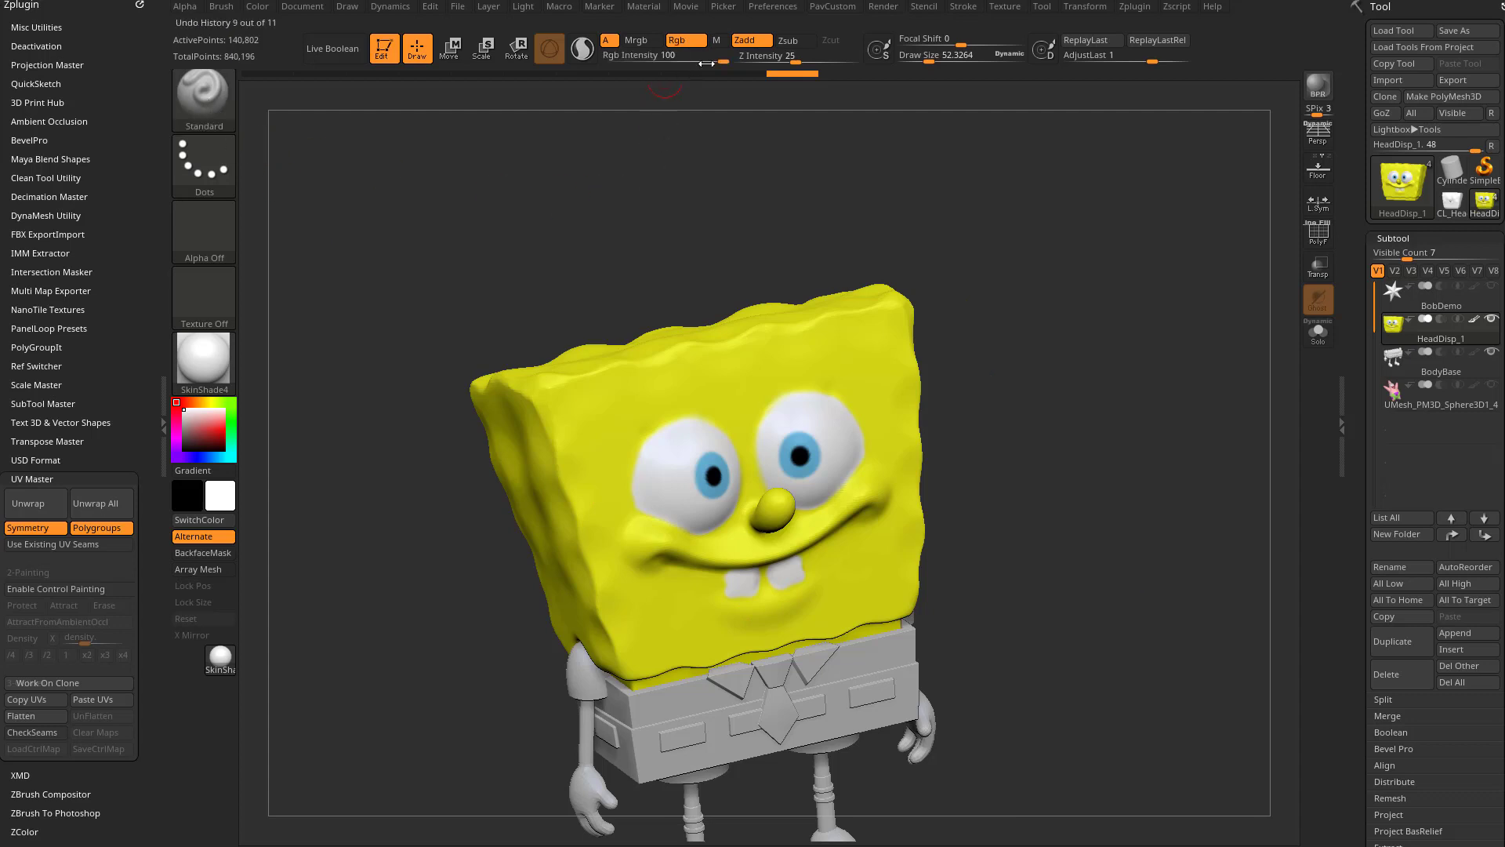
left_click(744, 40)
left_click(227, 424)
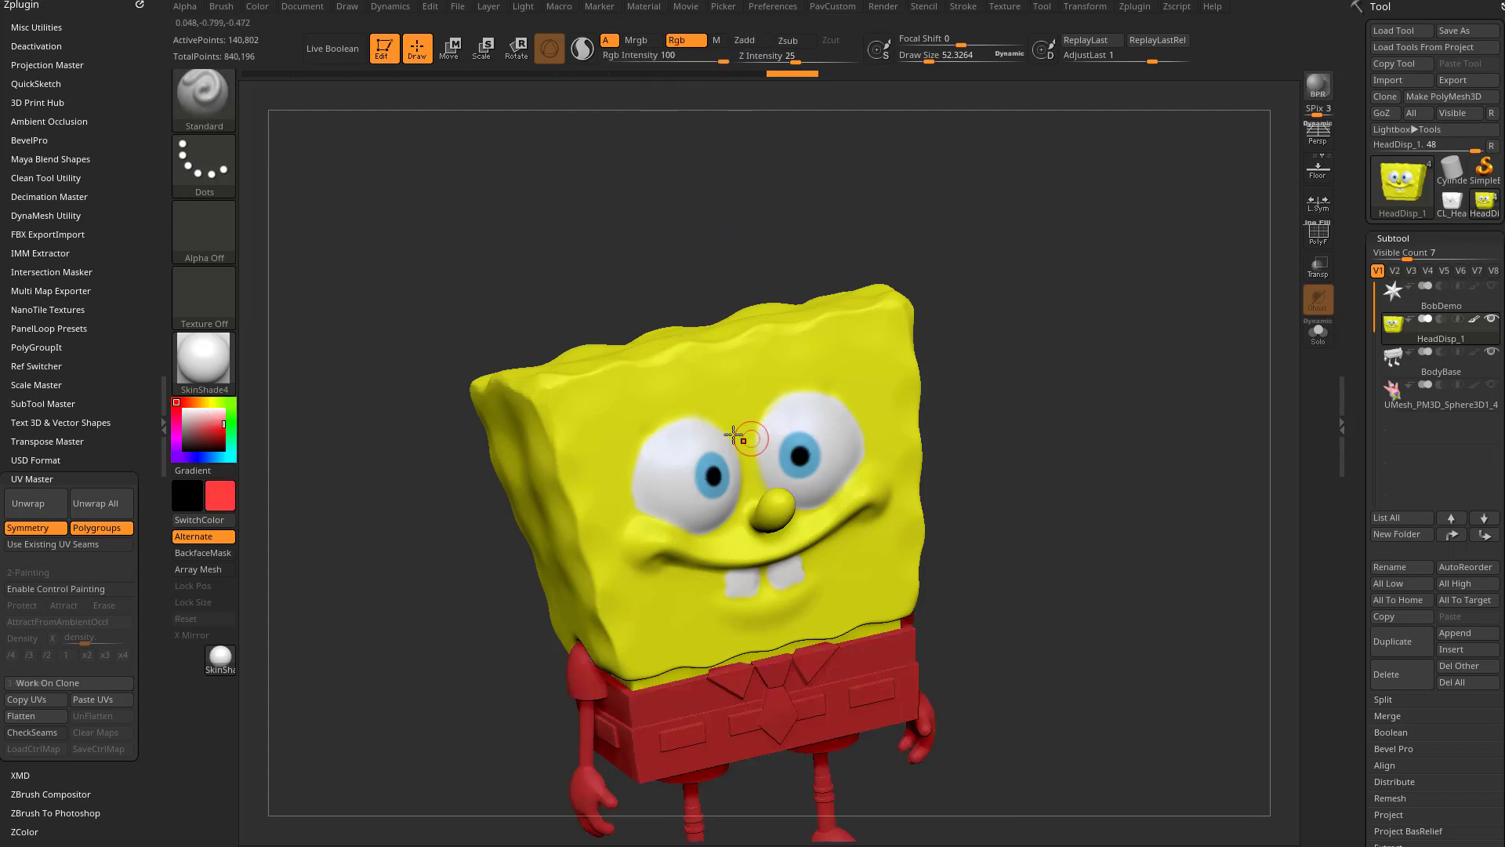
mouse_move(732, 437)
left_mouse_down()
mouse_move(787, 394)
mouse_move(892, 367)
left_mouse_up()
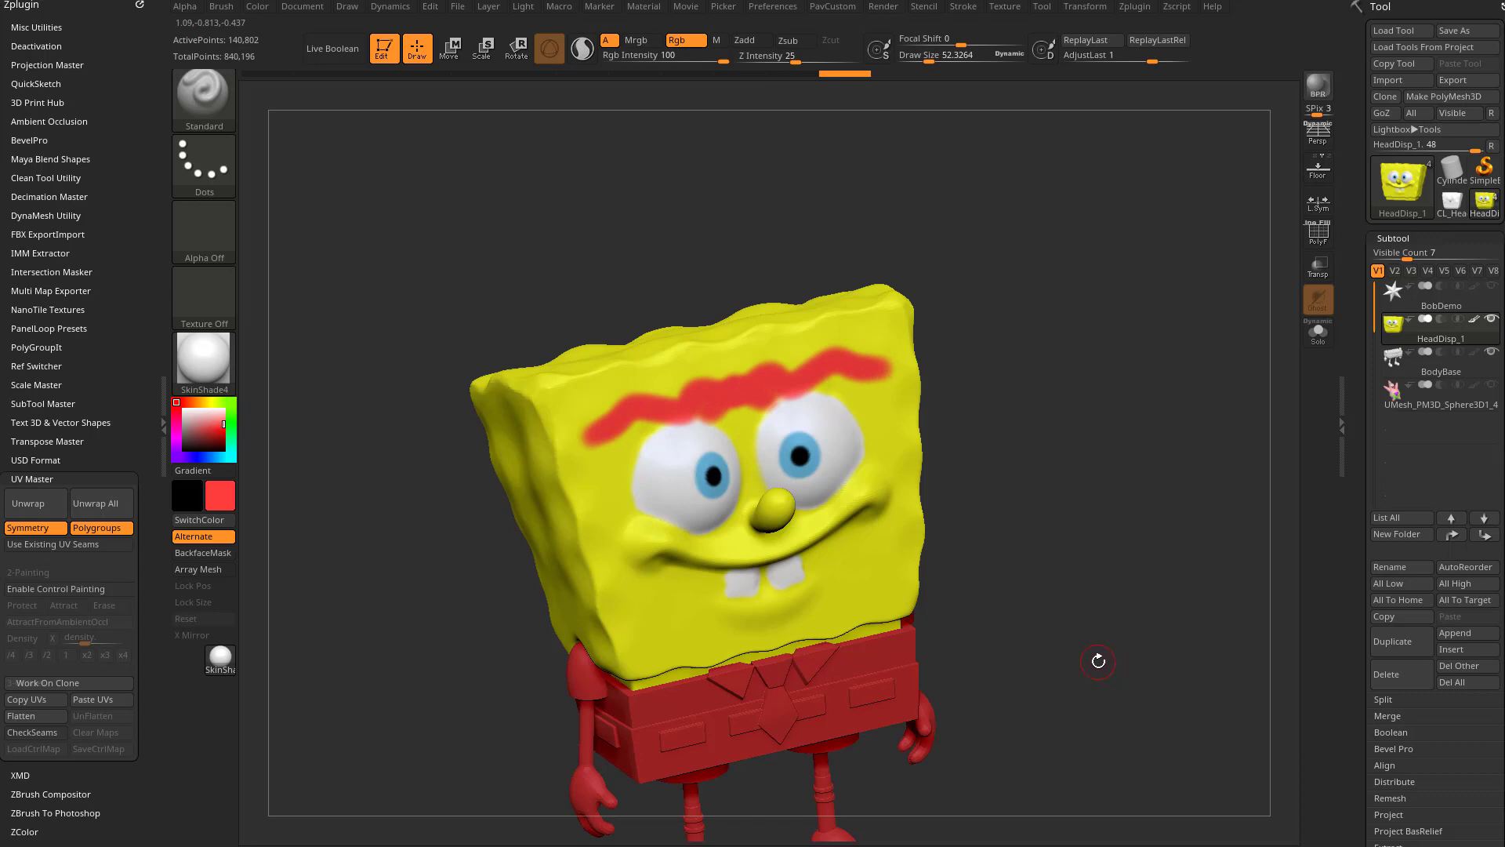
scroll(1367, 549, "down", 5)
key("shift+d")
key("shift+d")
key("shift+d")
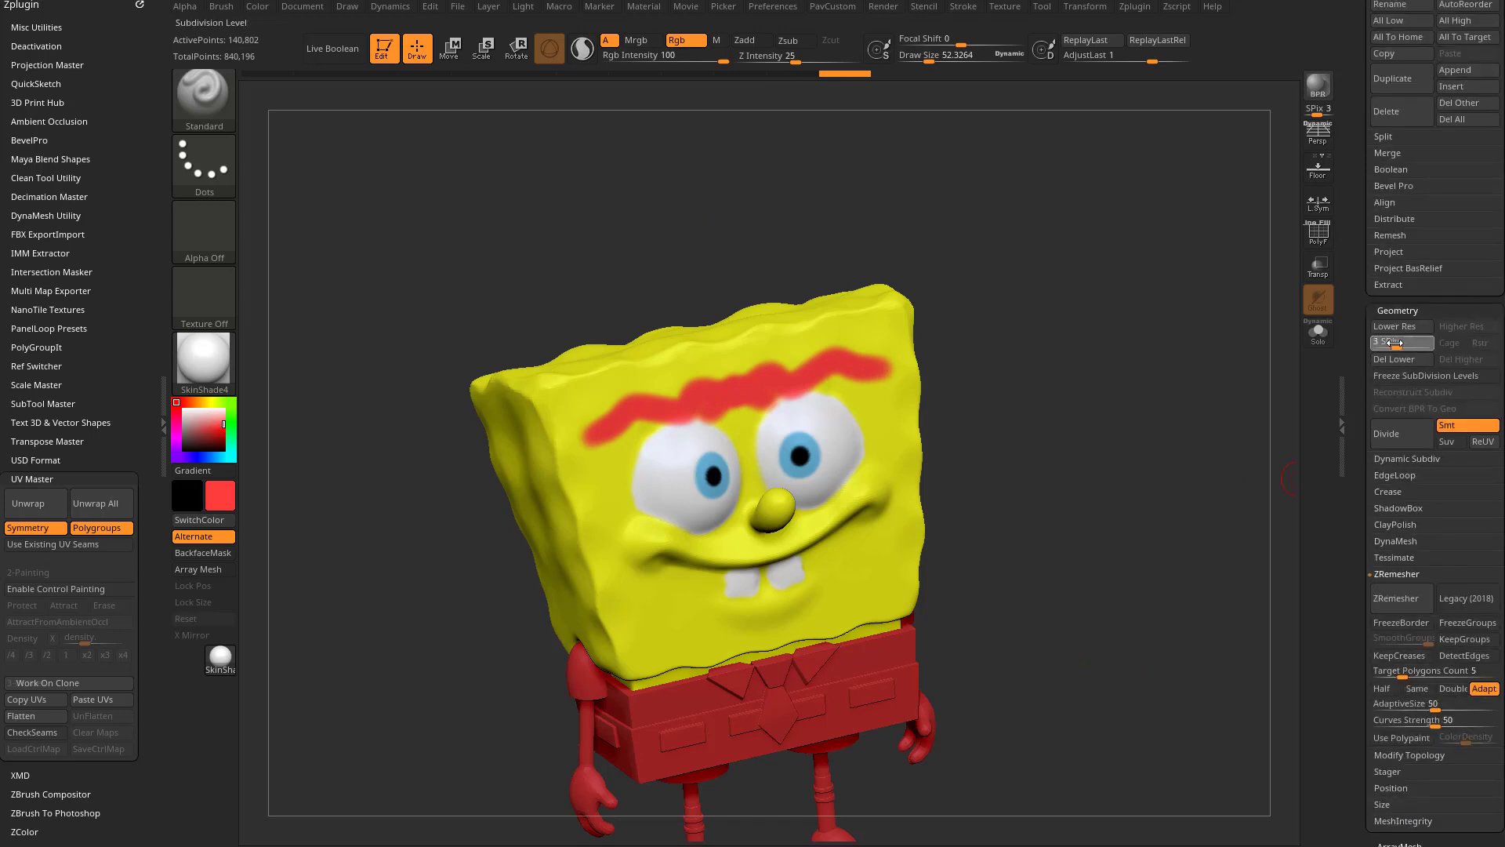
At the top subdivision level, bake polypaint into a 2048×2048 texture map and Clone Txtr it.
key("d")
key("d")
key("d")
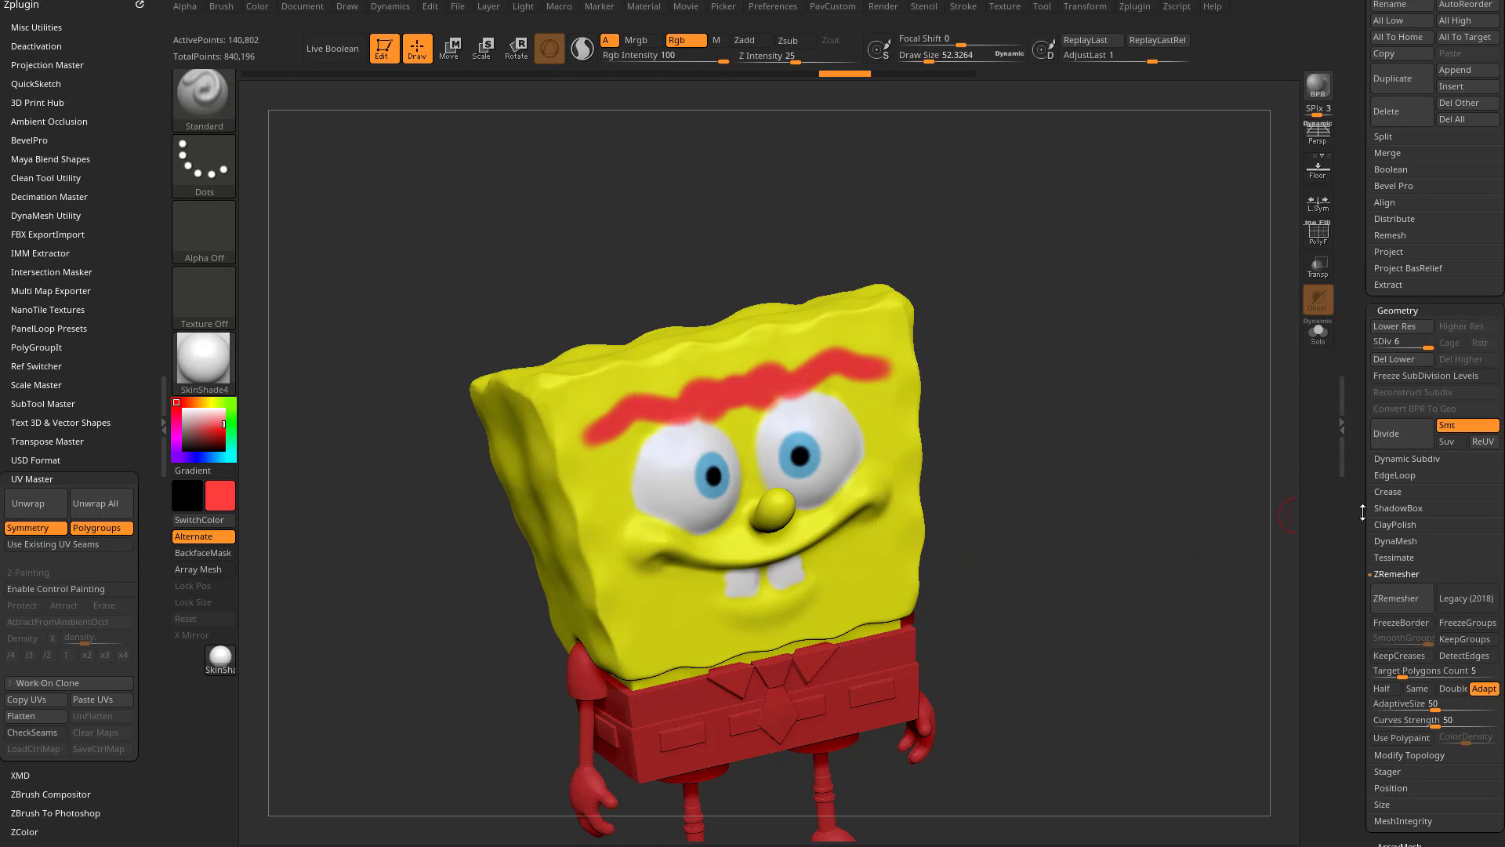
scroll(1362, 511, "down", 5)
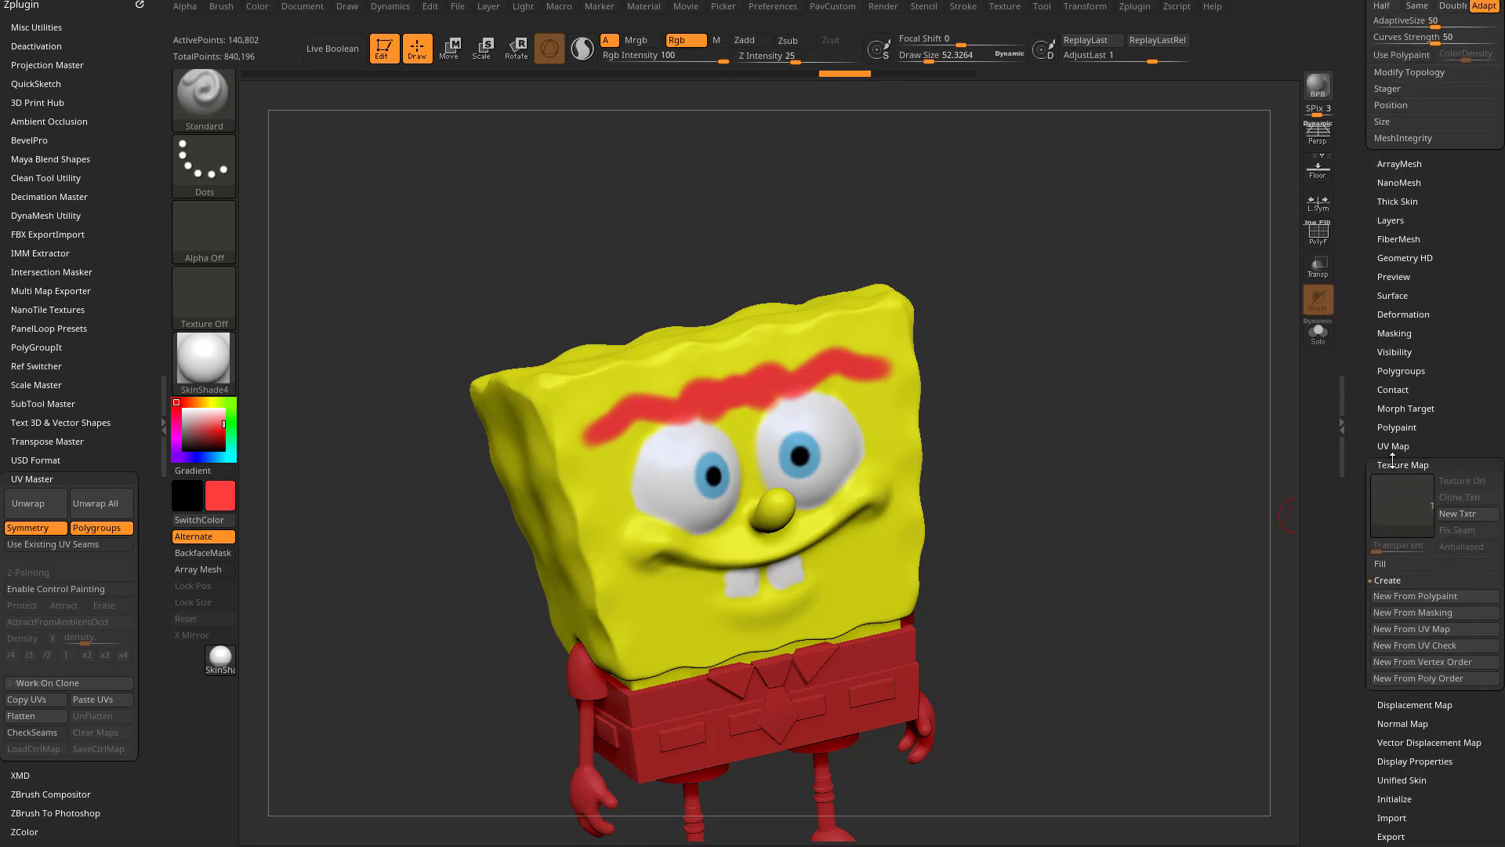
left_click(1399, 597)
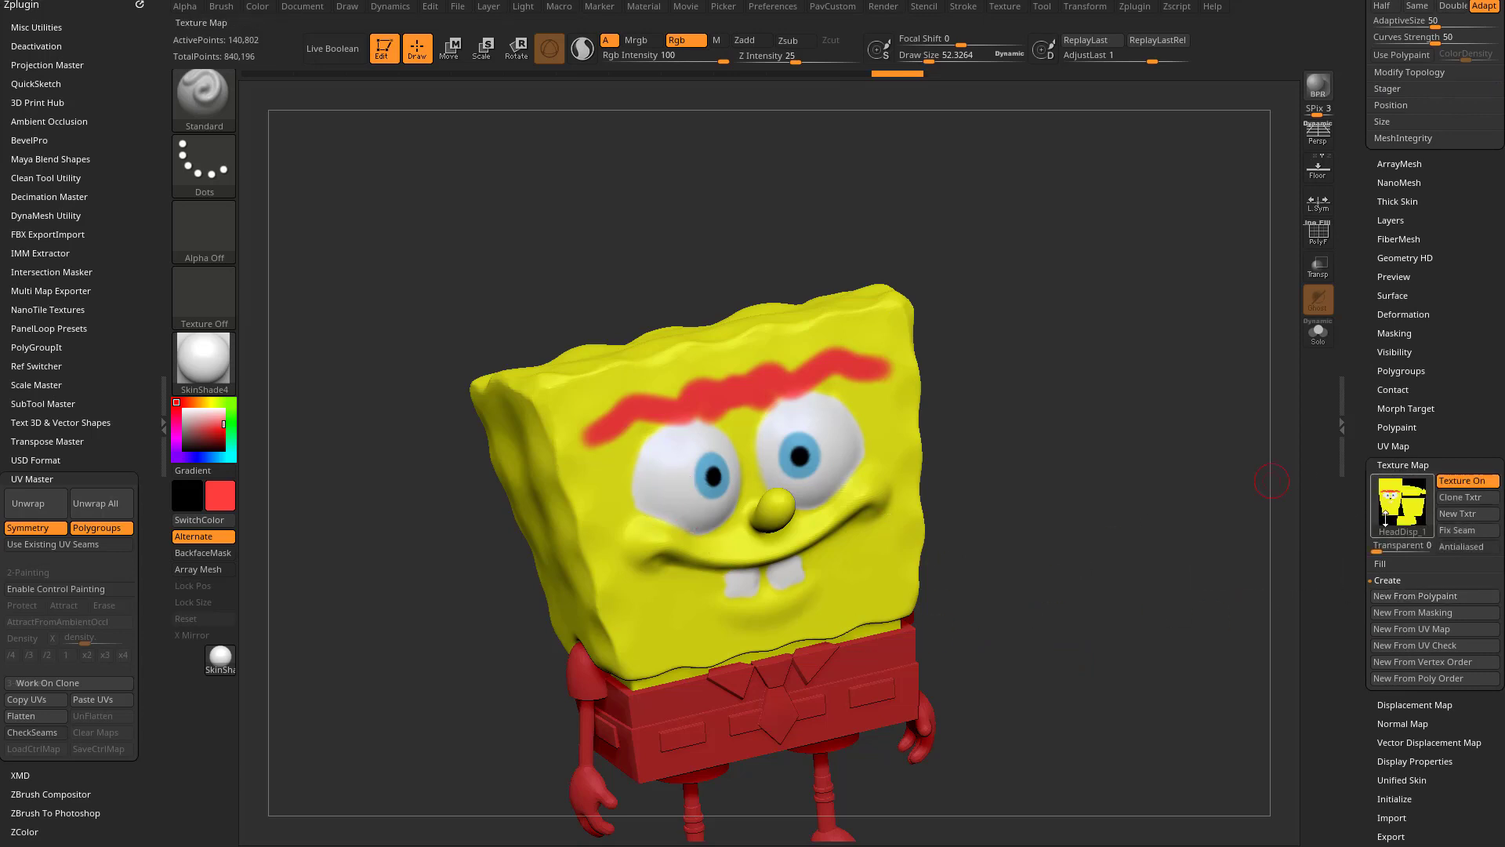
mouse_move(1383, 510)
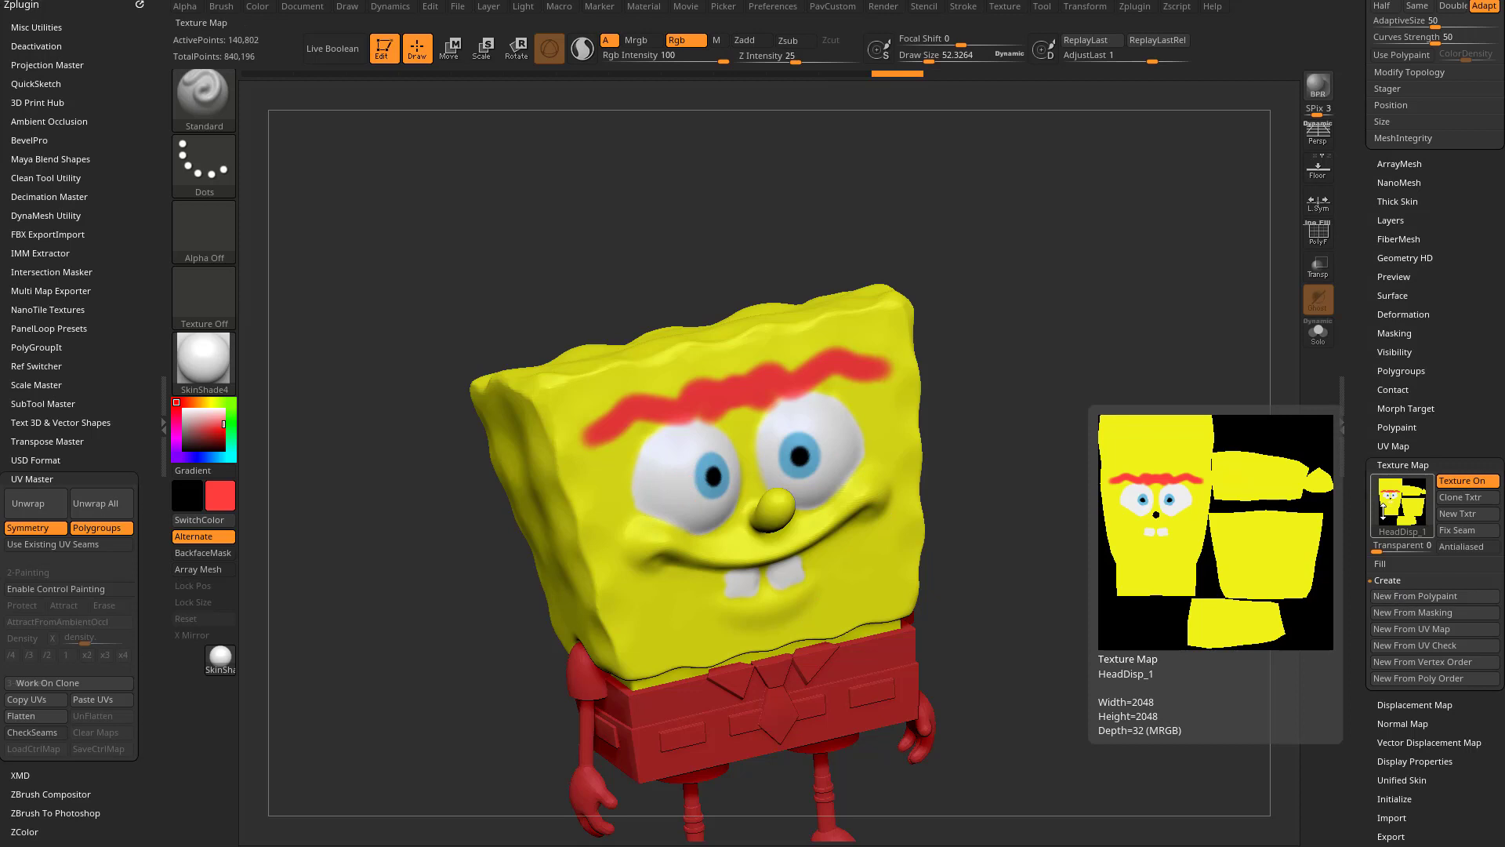
key("ctrl+z")
key("ctrl+z")
key("ctrl+z")
key("ctrl+z")
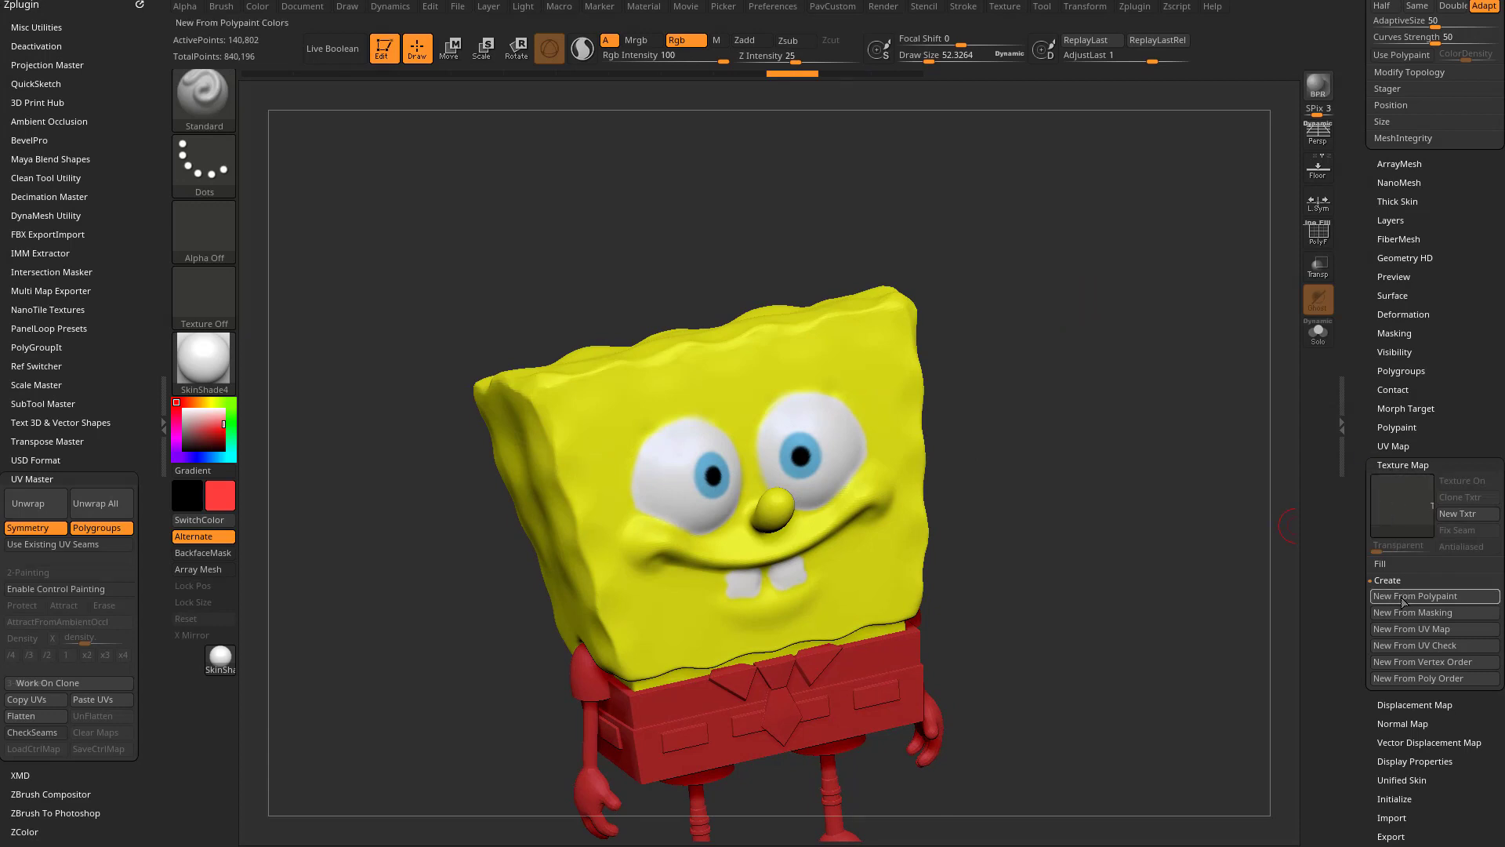
key("ctrl+shift+z")
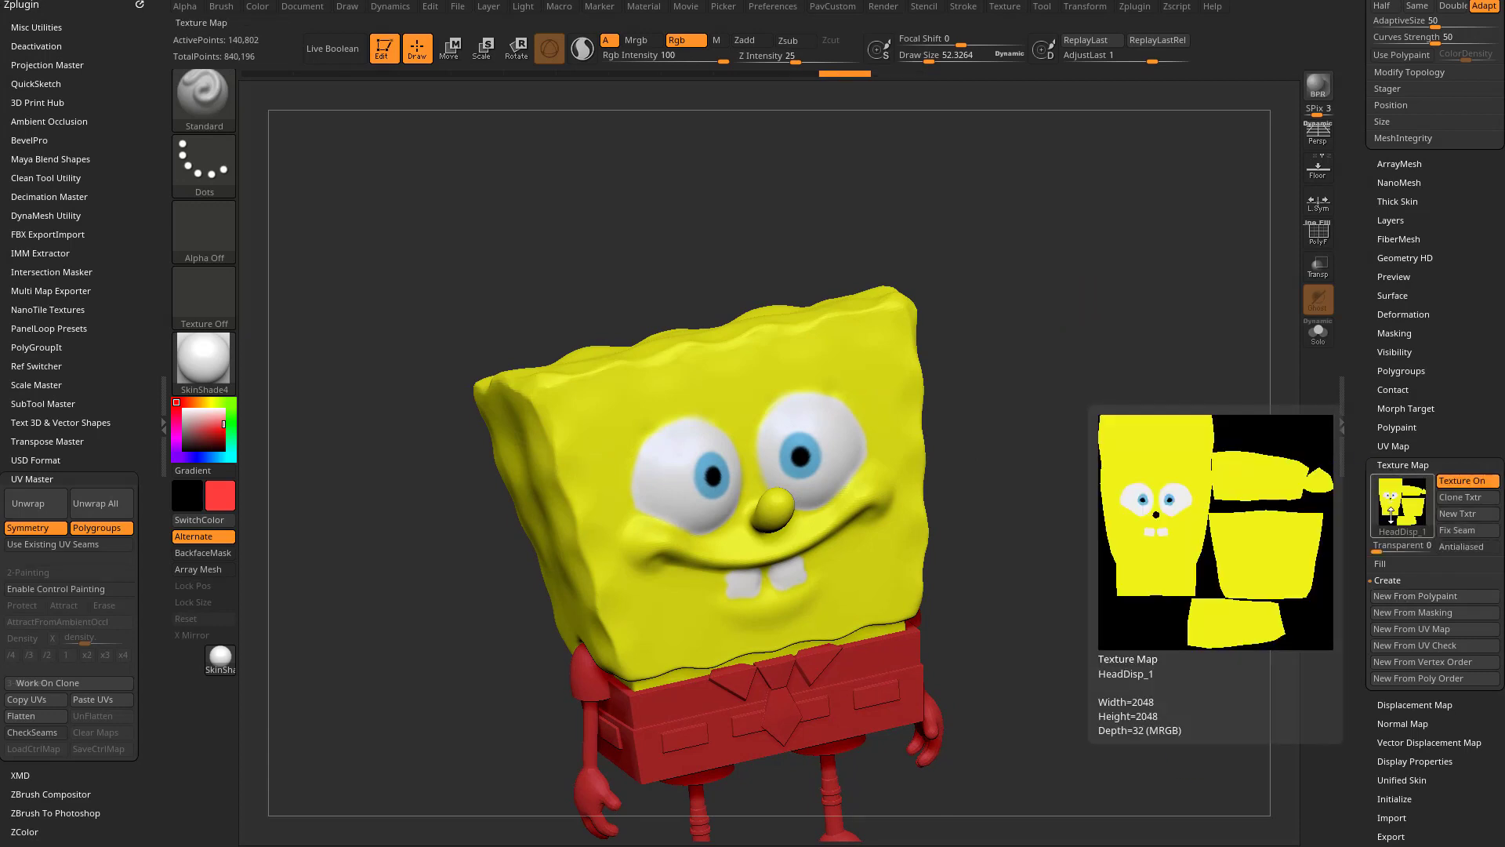
left_click(1460, 496)
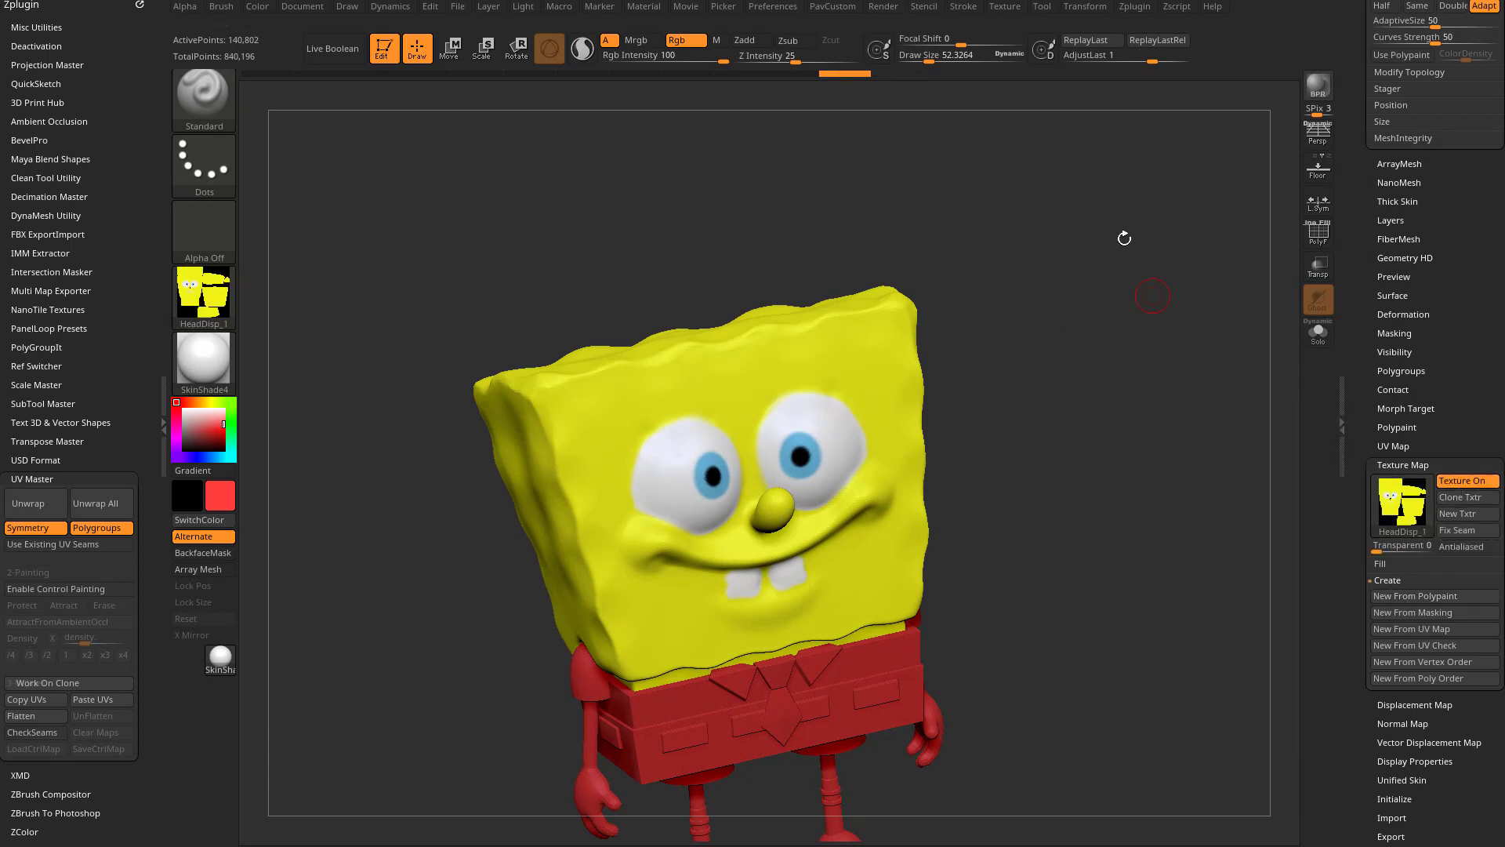
Export the current 2048×2048 head texture to the Desktop as HeadColor.png.
left_click(205, 299)
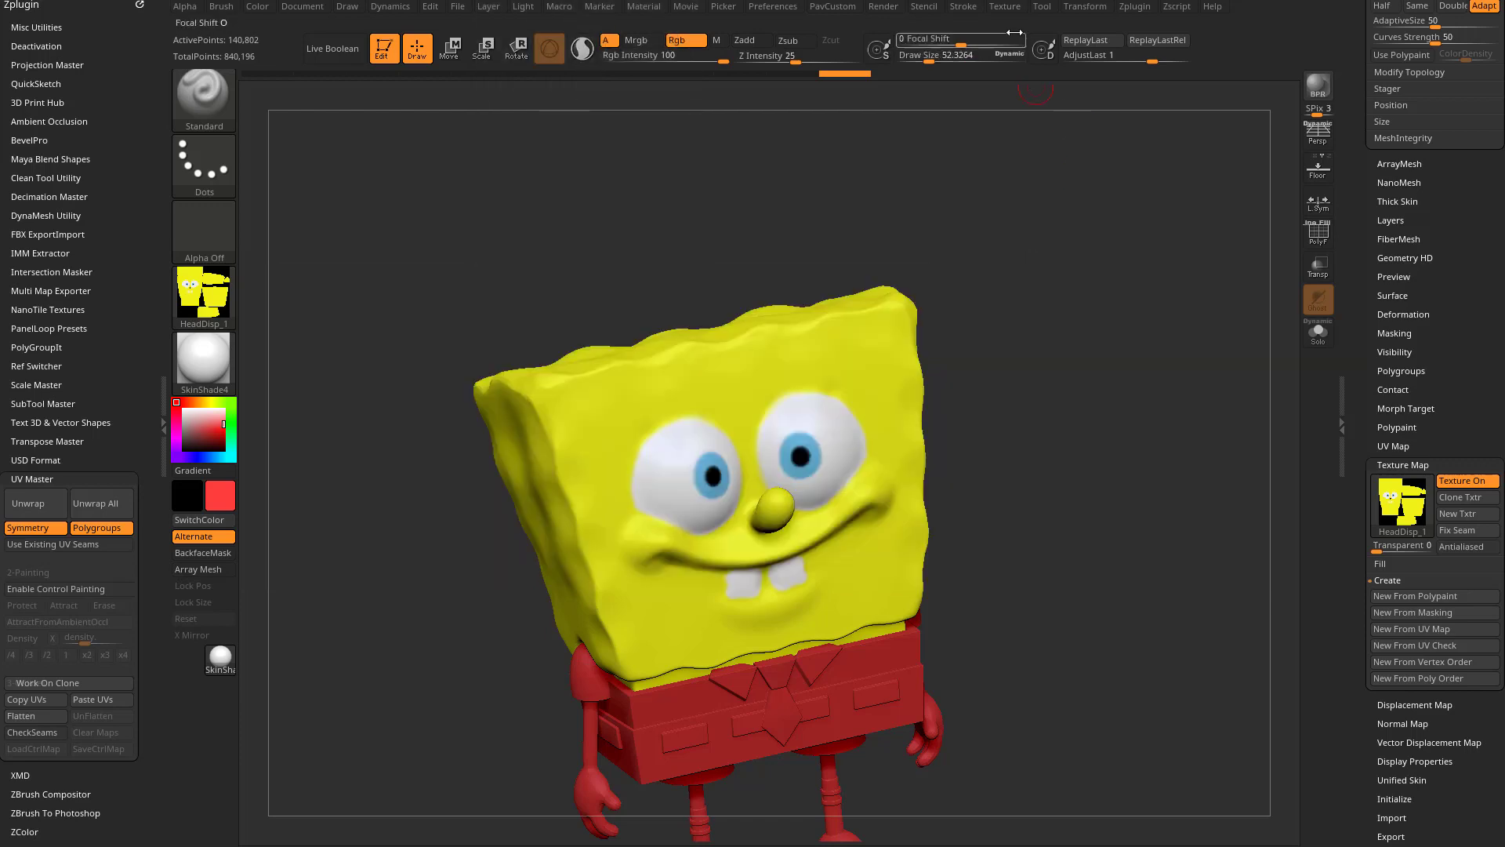
left_click(1008, 8)
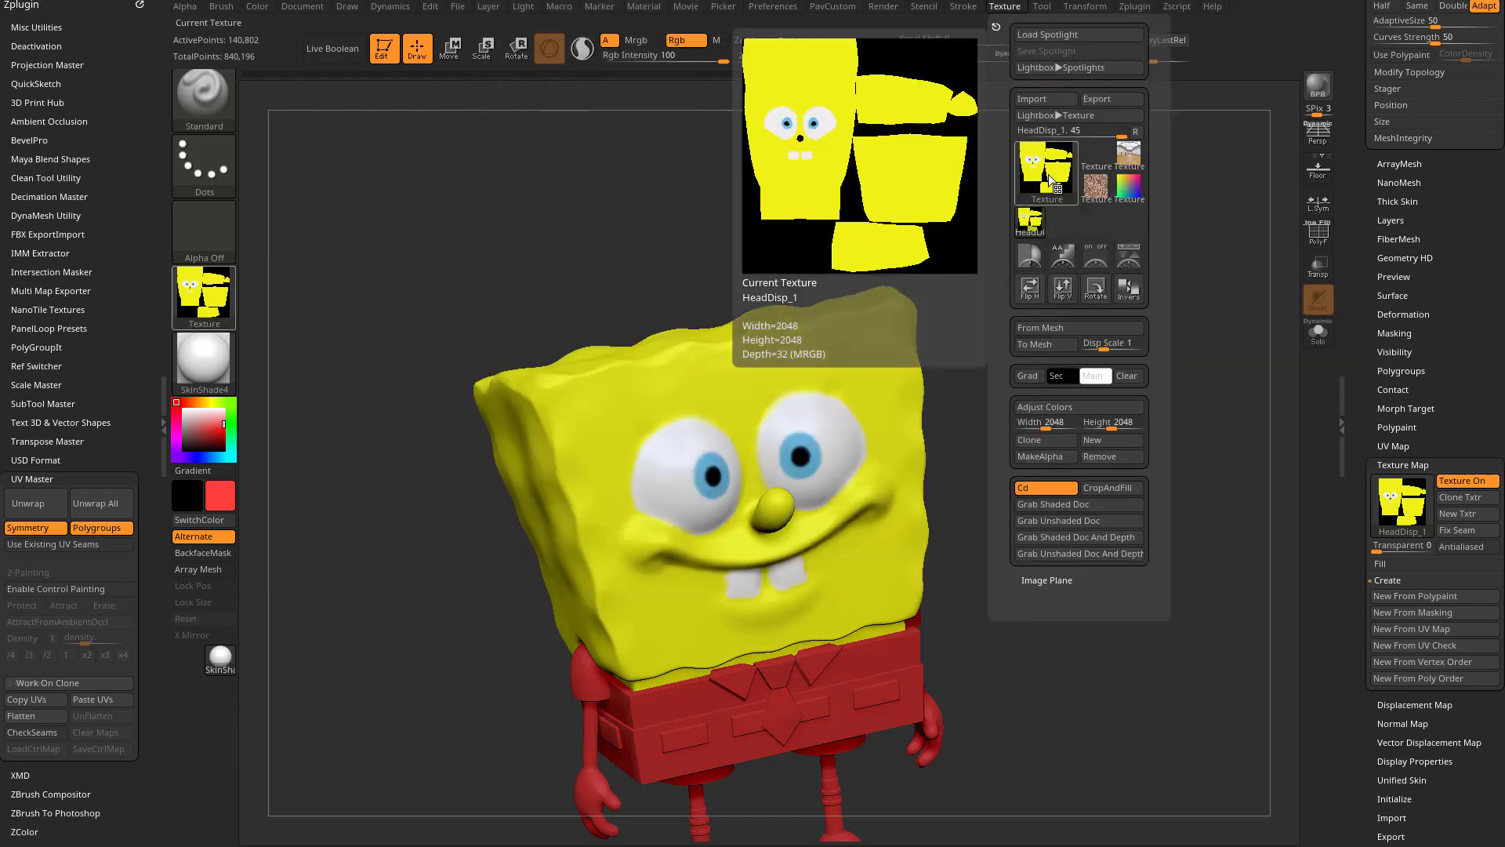
left_click(1096, 98)
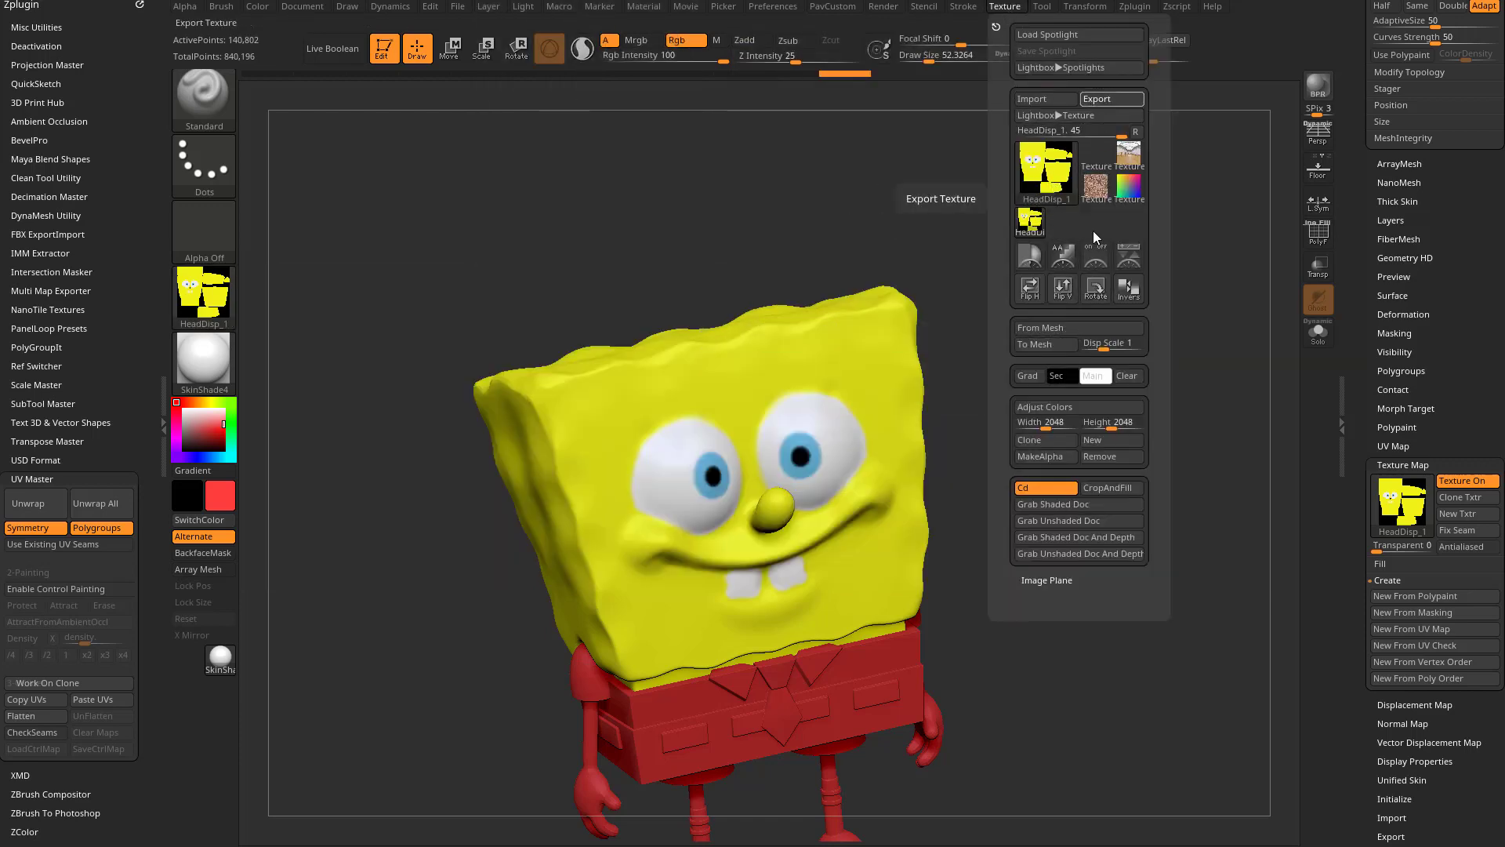
left_click_drag(253, 78, 456, 194)
left_click(497, 623)
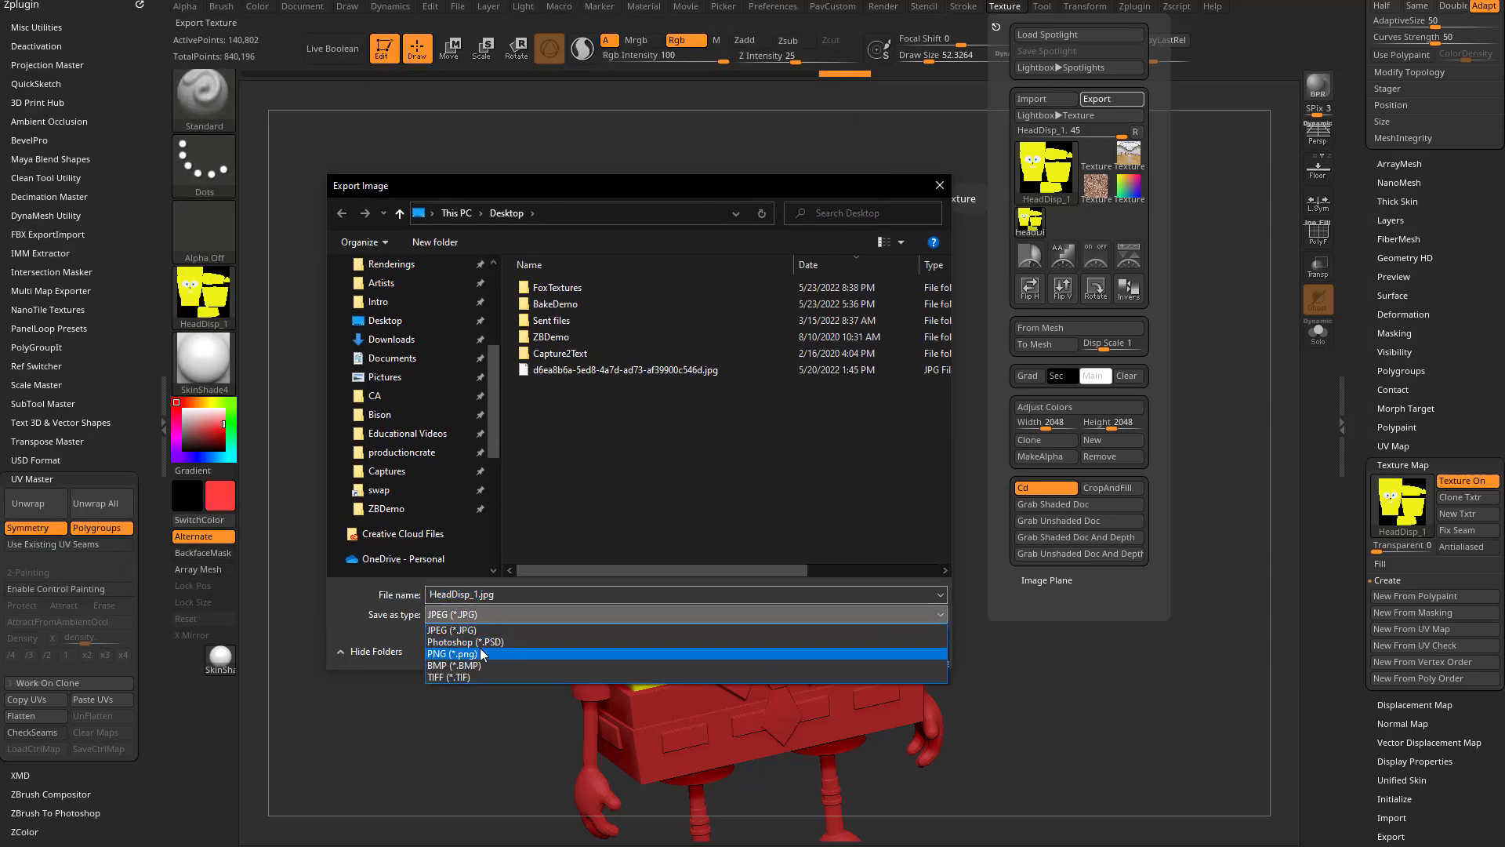
left_click(486, 656)
type("HeadColor")
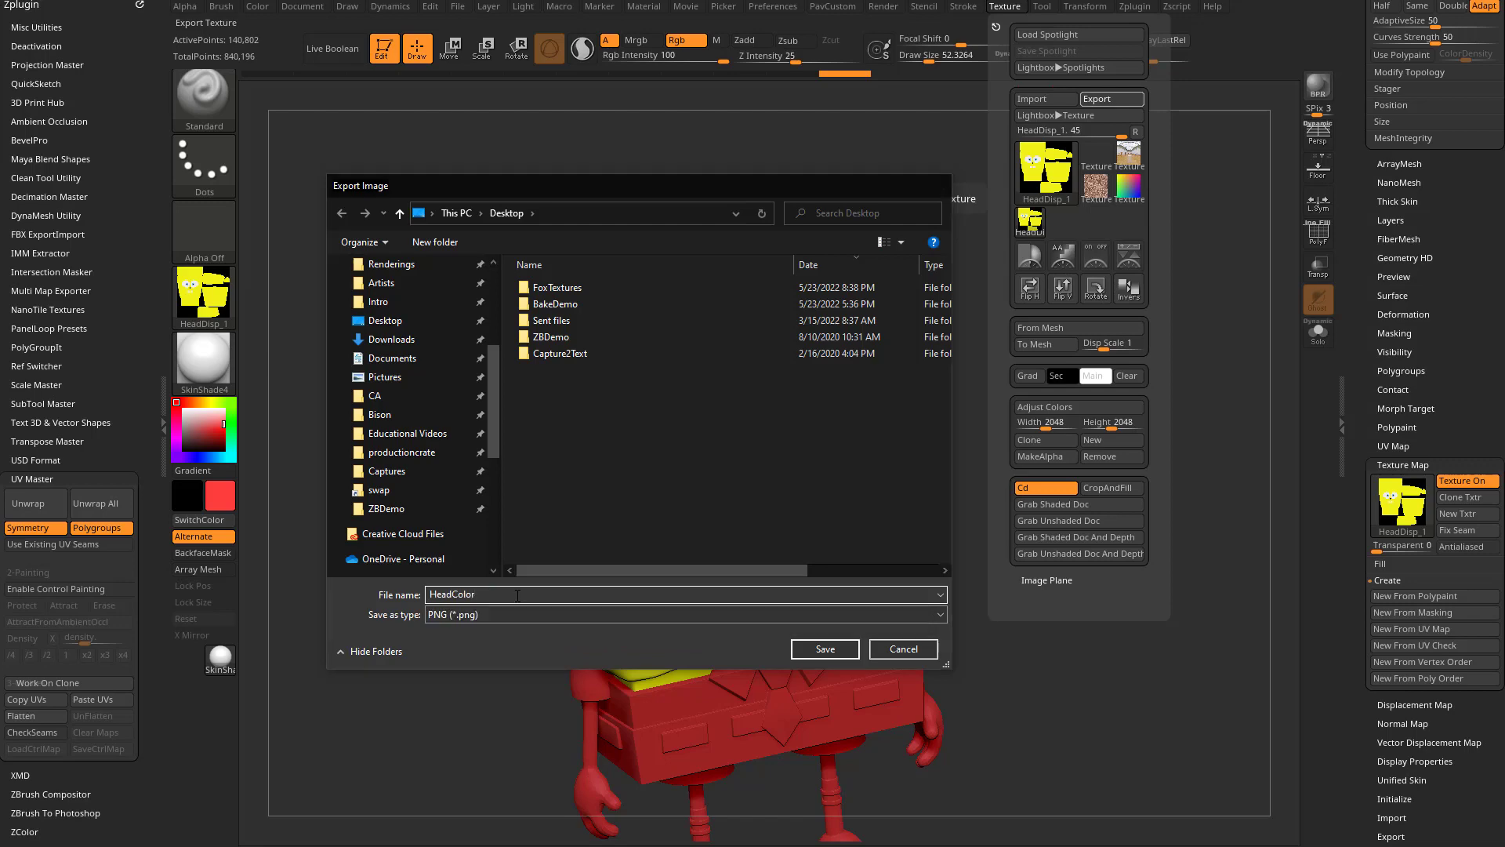
key("Return")
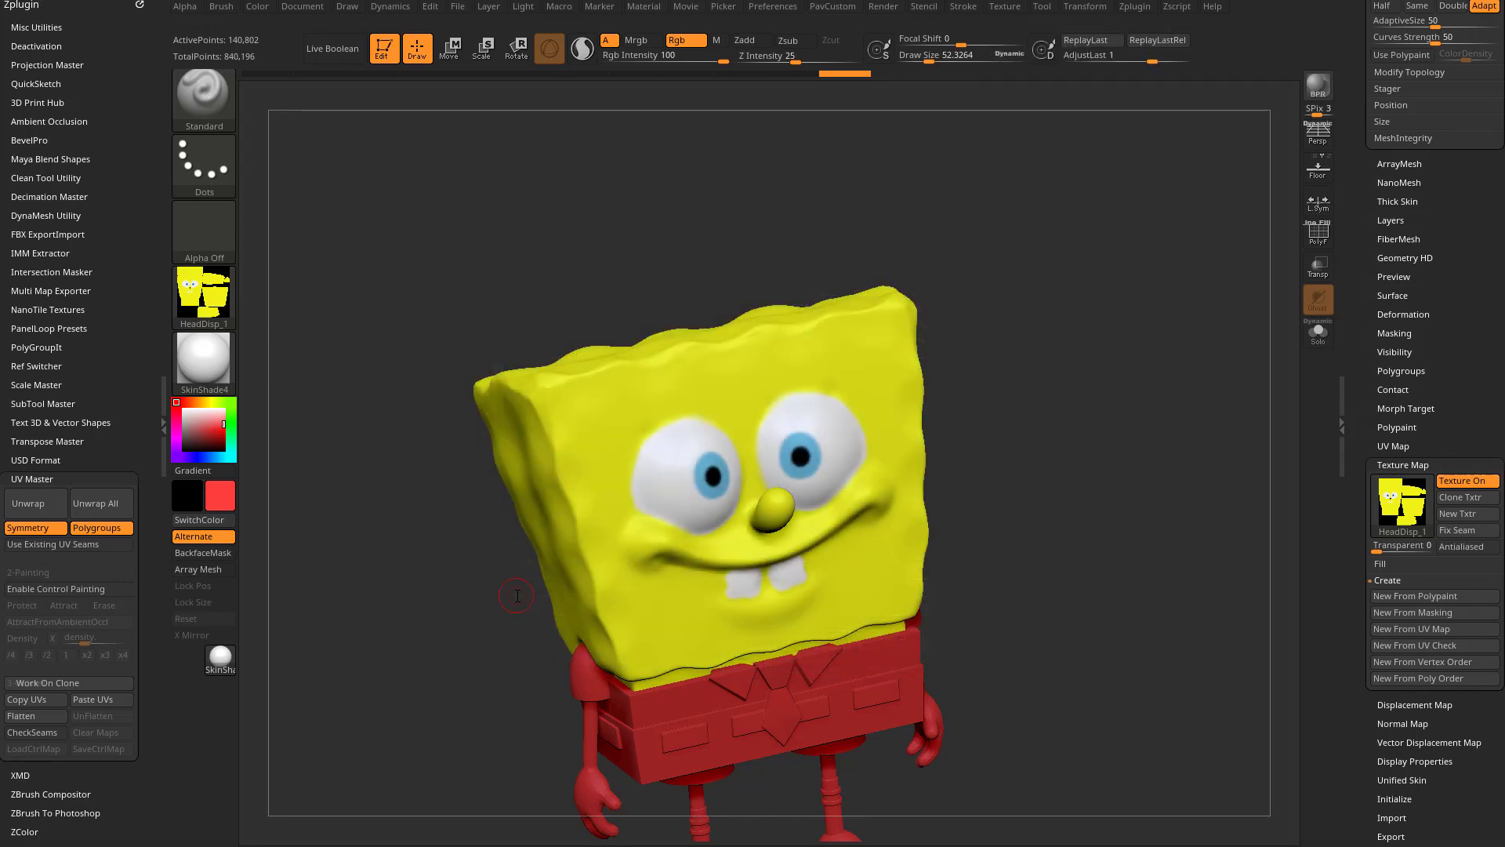
Turn off Texture On in the head's Texture Map settings.
left_click(1391, 428)
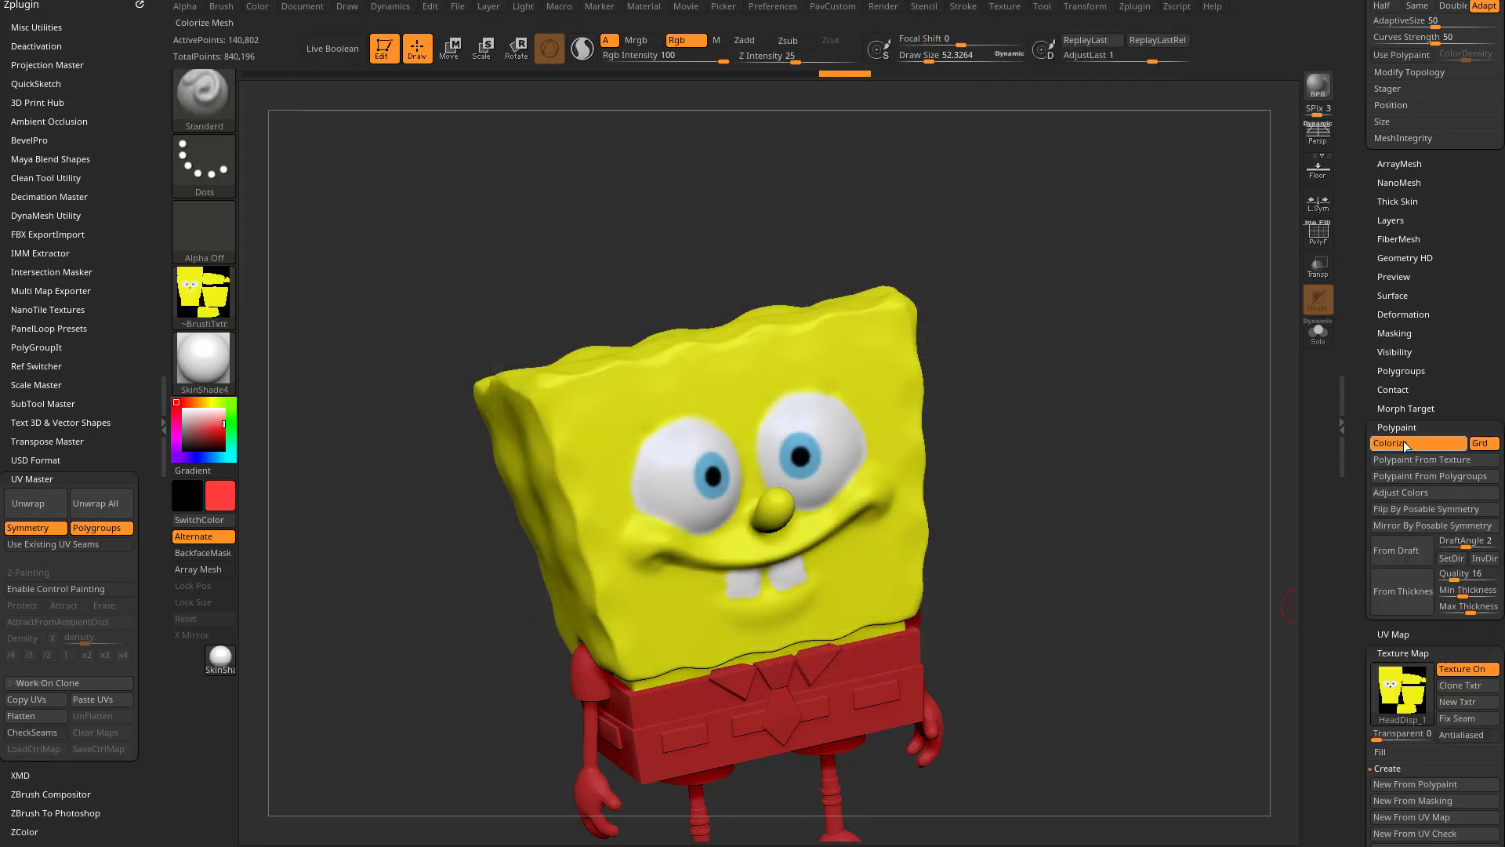
scroll(1411, 392, "up", 10)
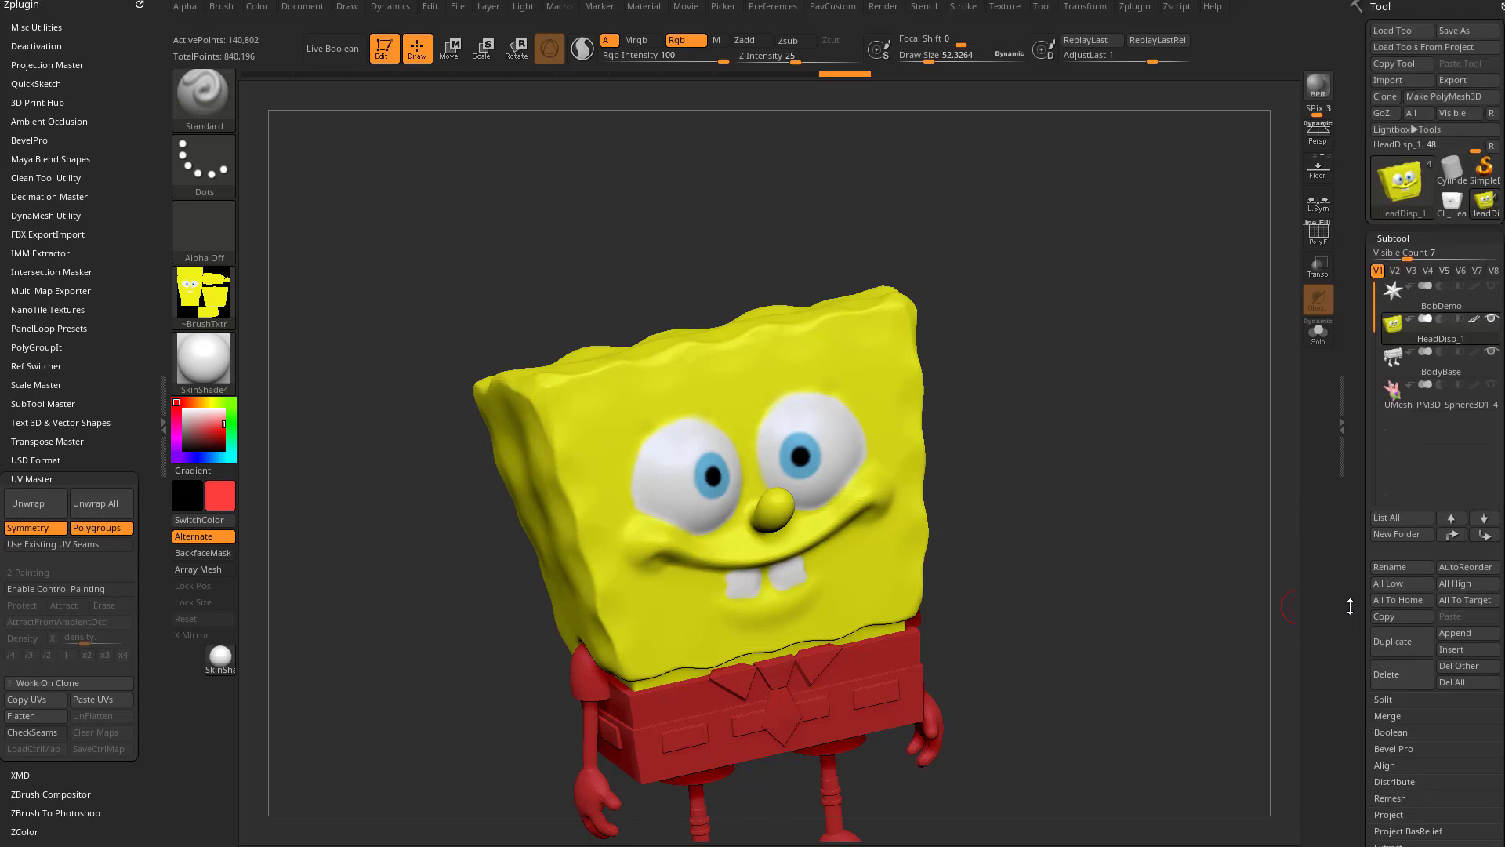
mouse_move(1476, 326)
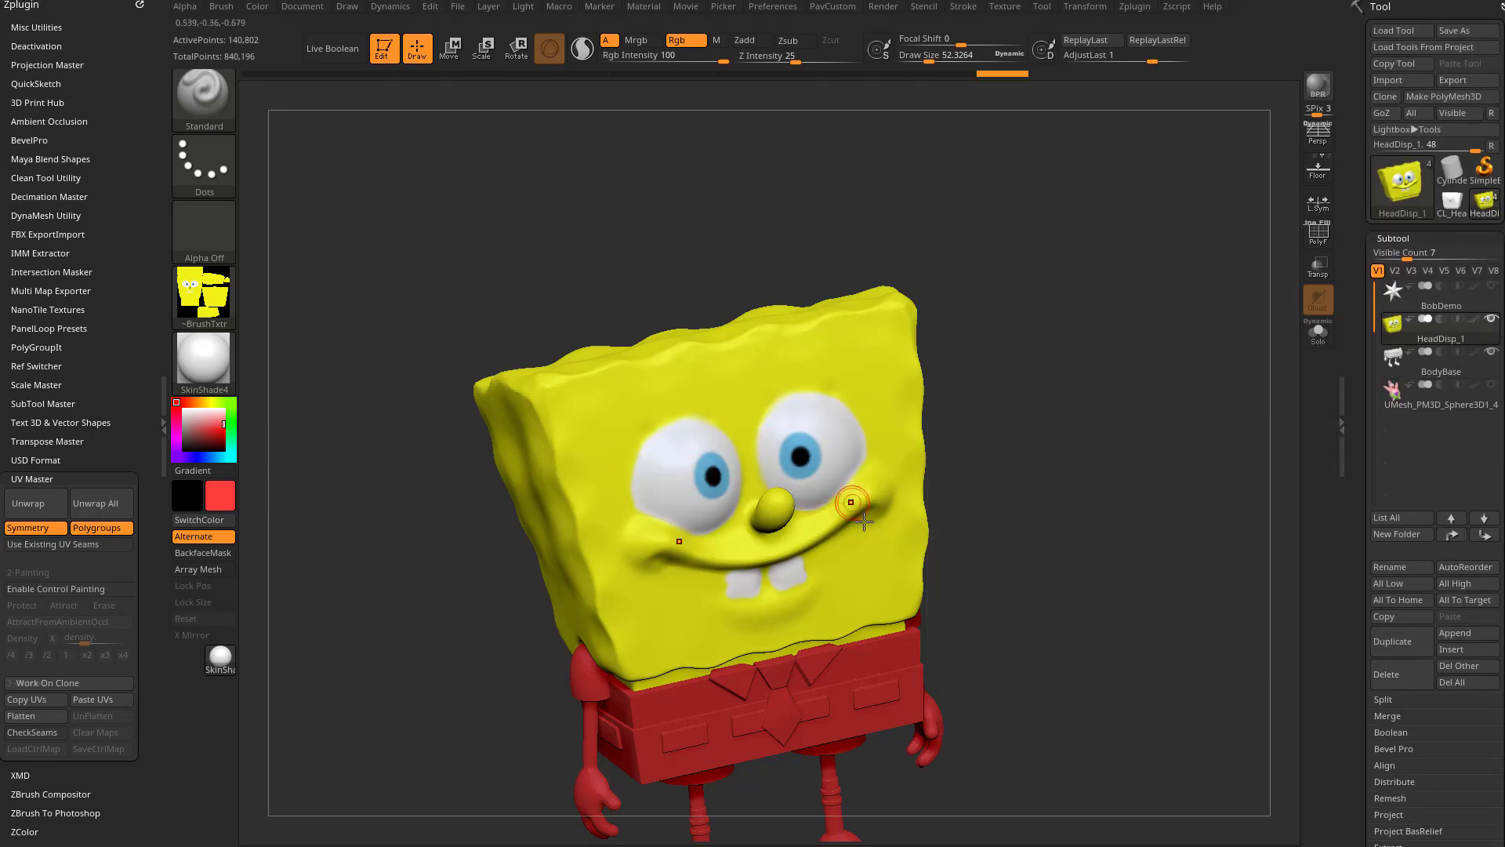
scroll(1434, 470, "down", 10)
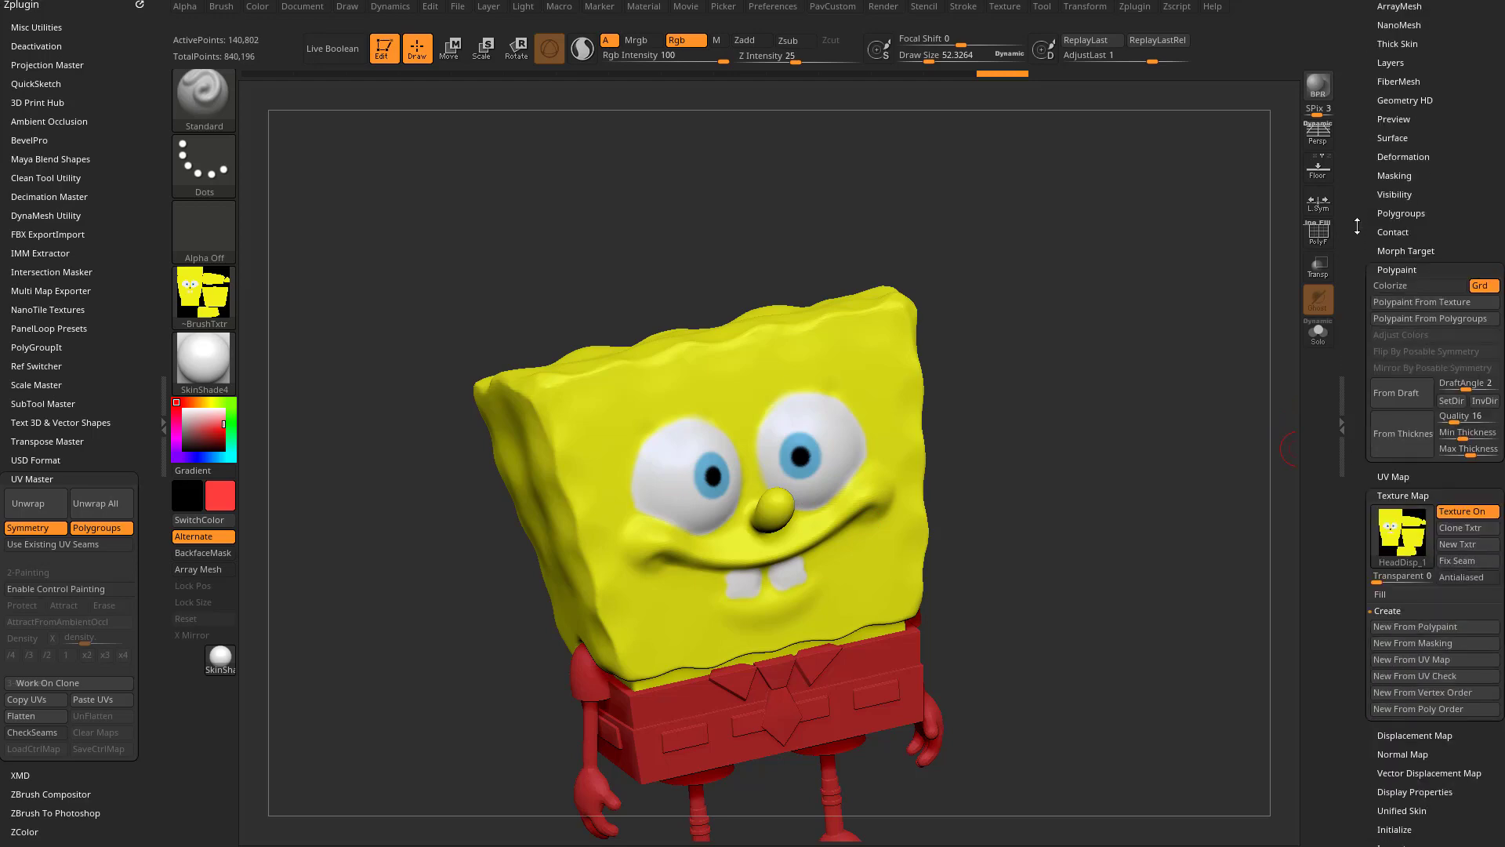
left_click(1465, 410)
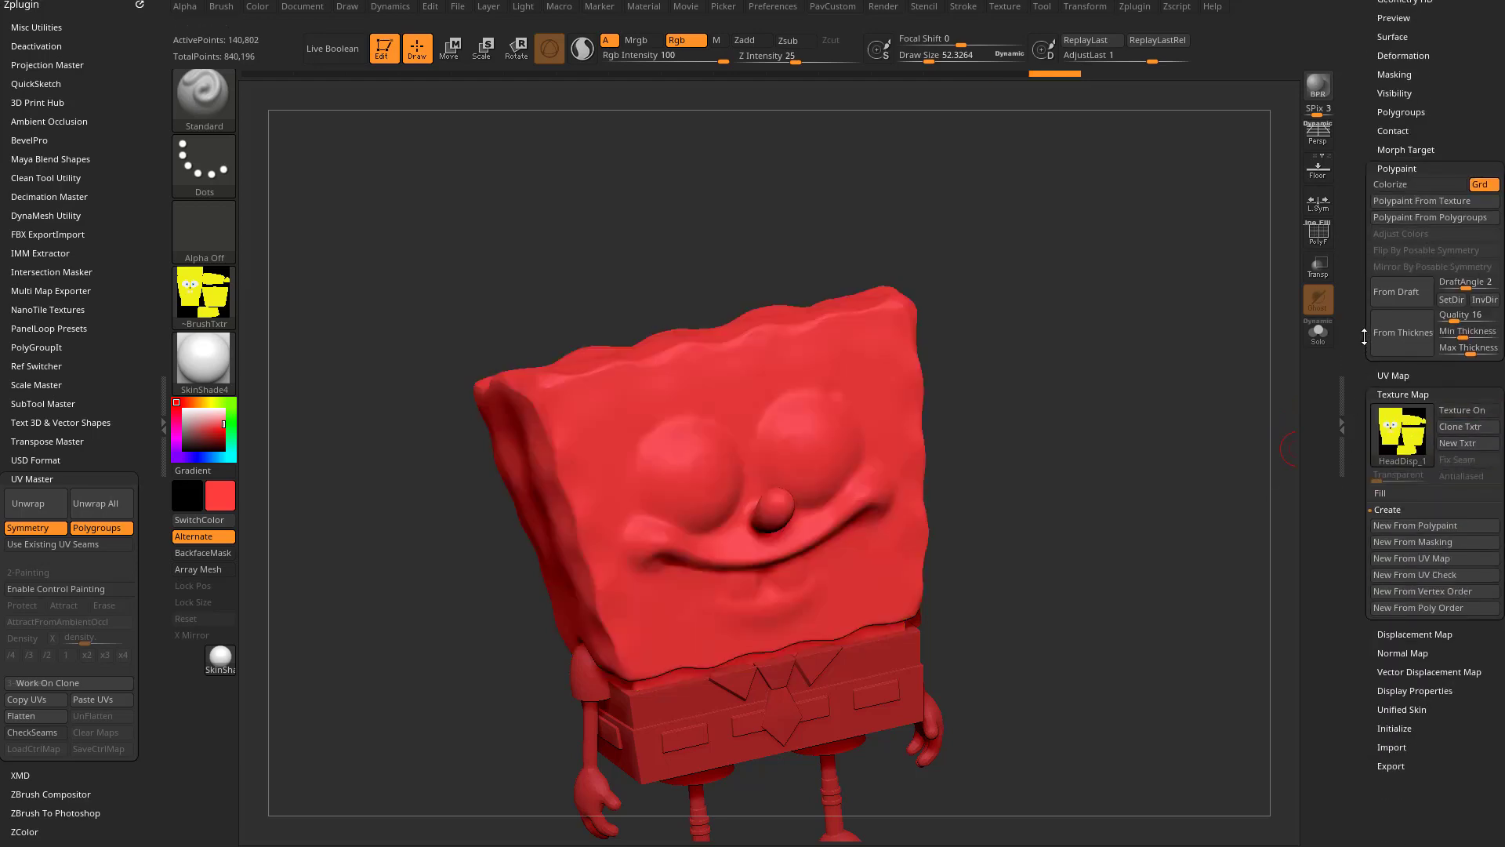
Switch off polypaint display on the HeadDisp_1 subtool.
scroll(1364, 337, "up", 10)
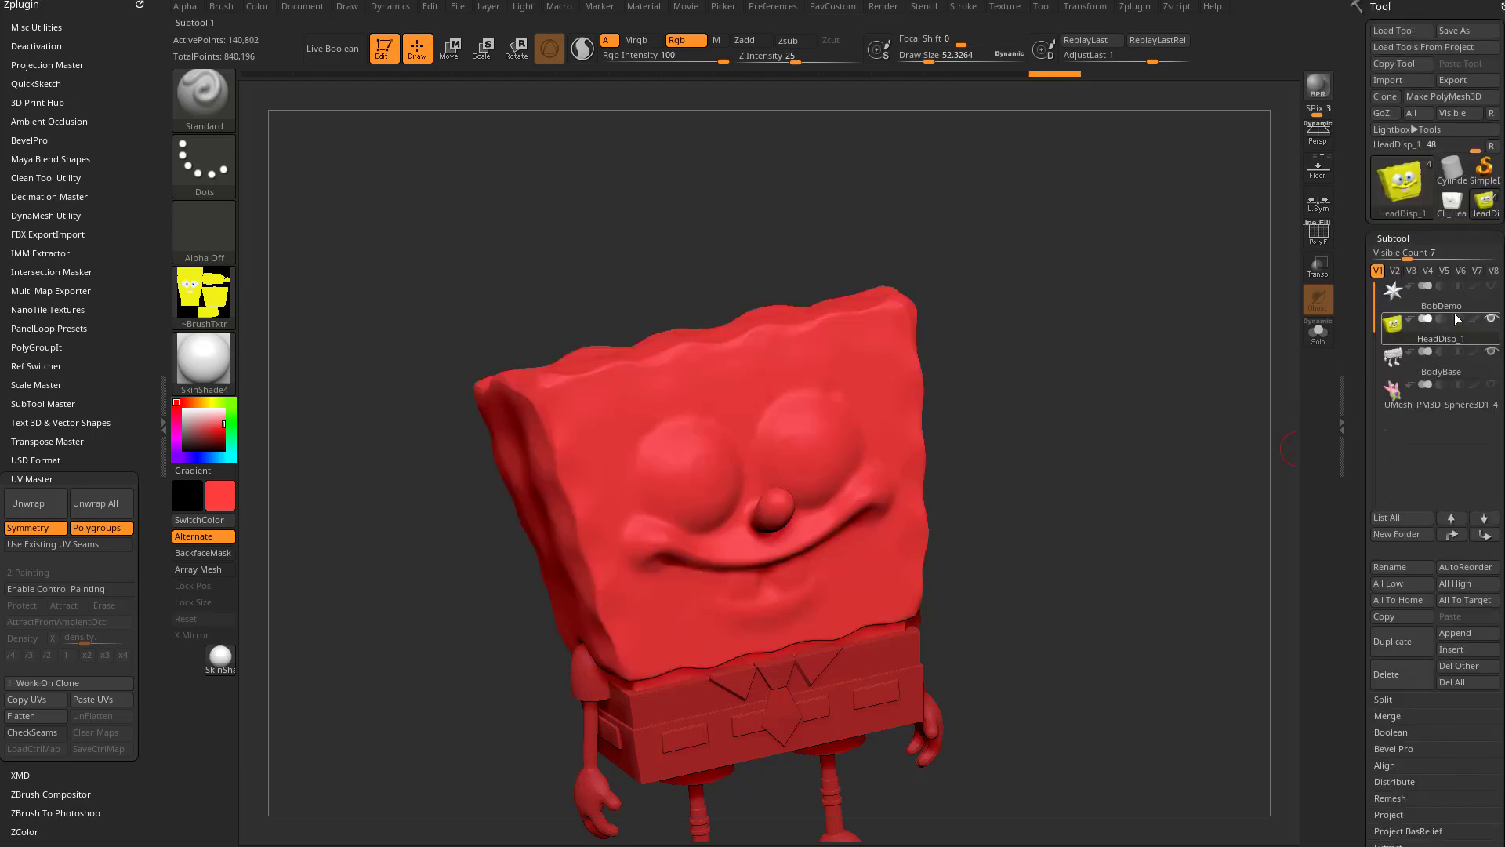
left_click(1474, 321)
left_click(1475, 321)
left_click(1475, 321)
left_click(1474, 321)
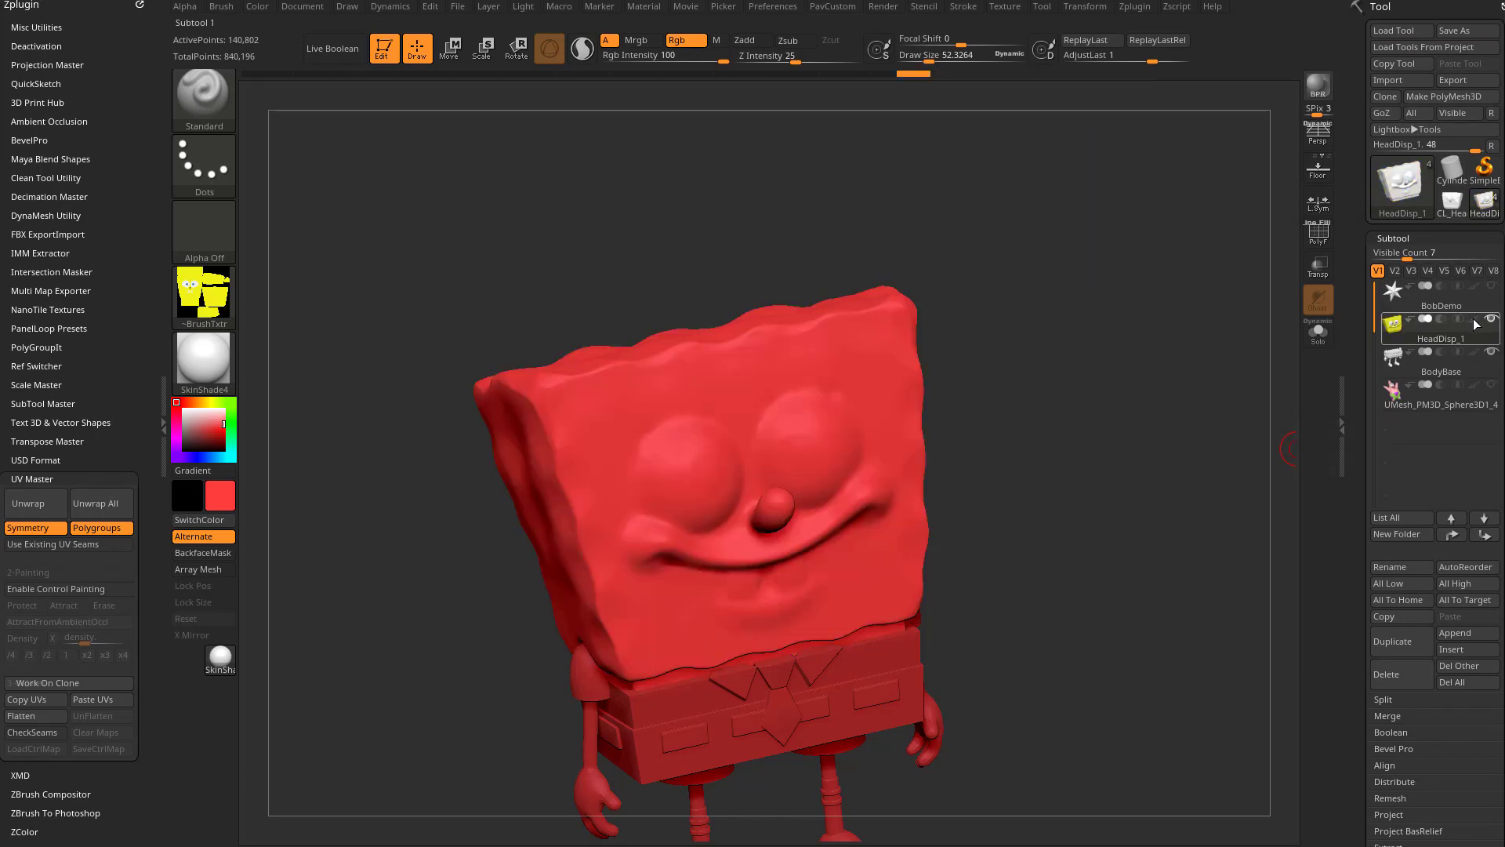
left_click(1474, 321)
left_click(1474, 320)
Change the main colour from red to white and view the model at an angle.
left_click_drag(1254, 352, 1135, 369, "shift")
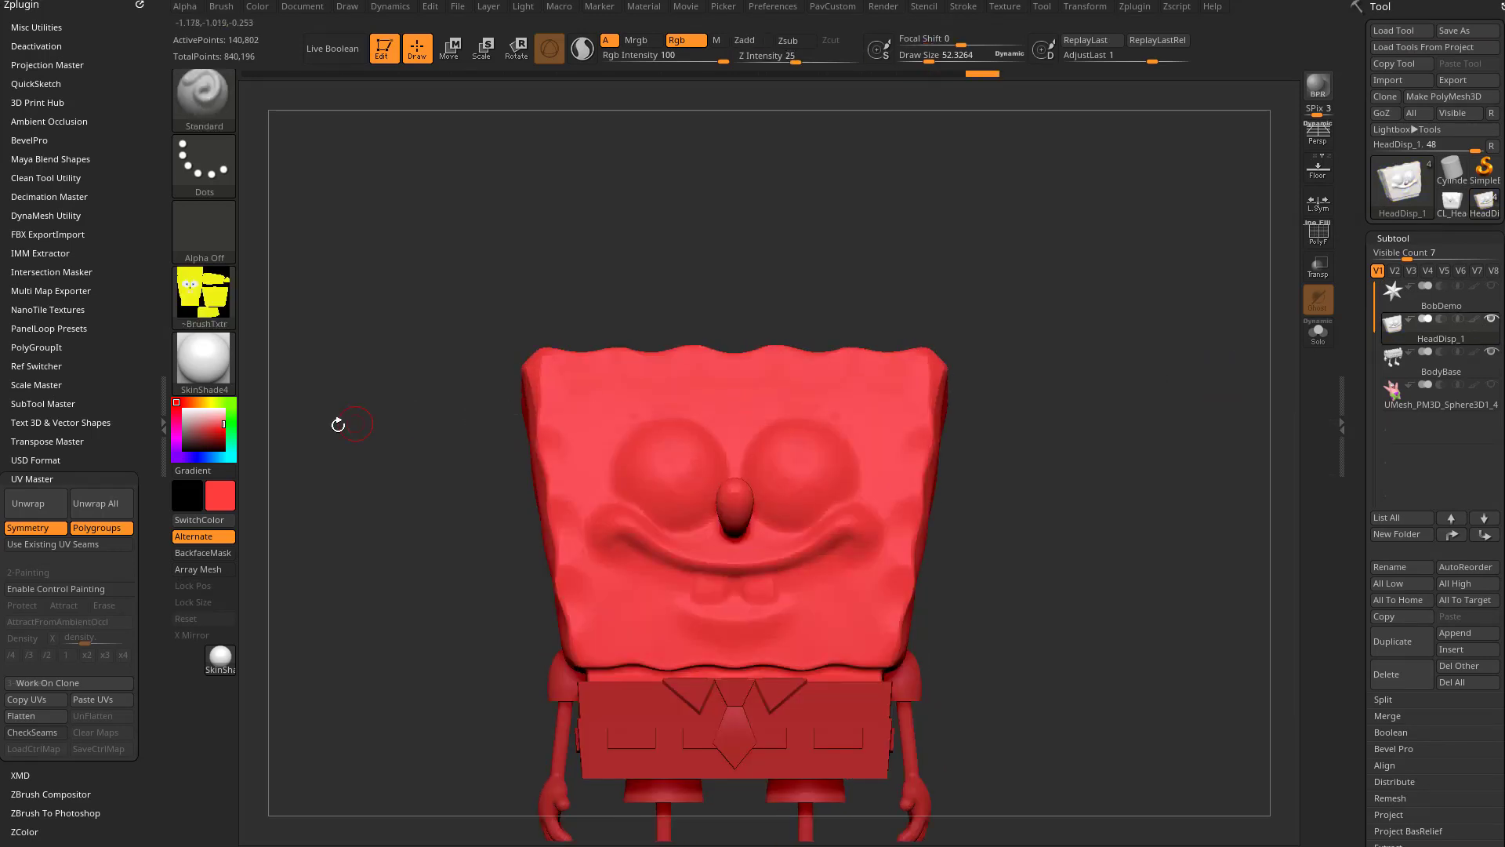
left_click_drag(197, 425, 184, 408)
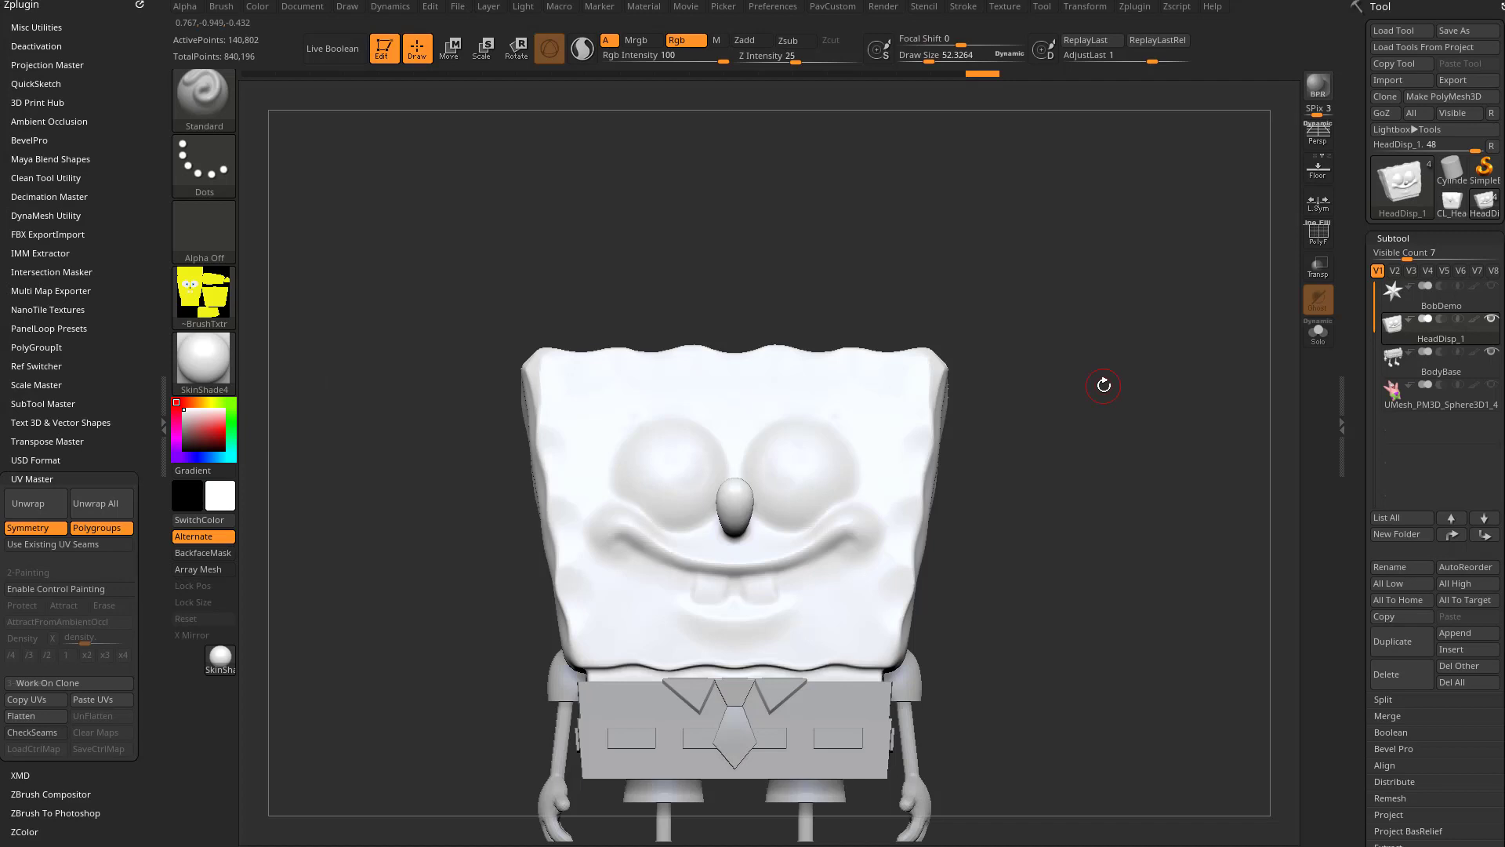
left_click_drag(1190, 416, 1215, 445)
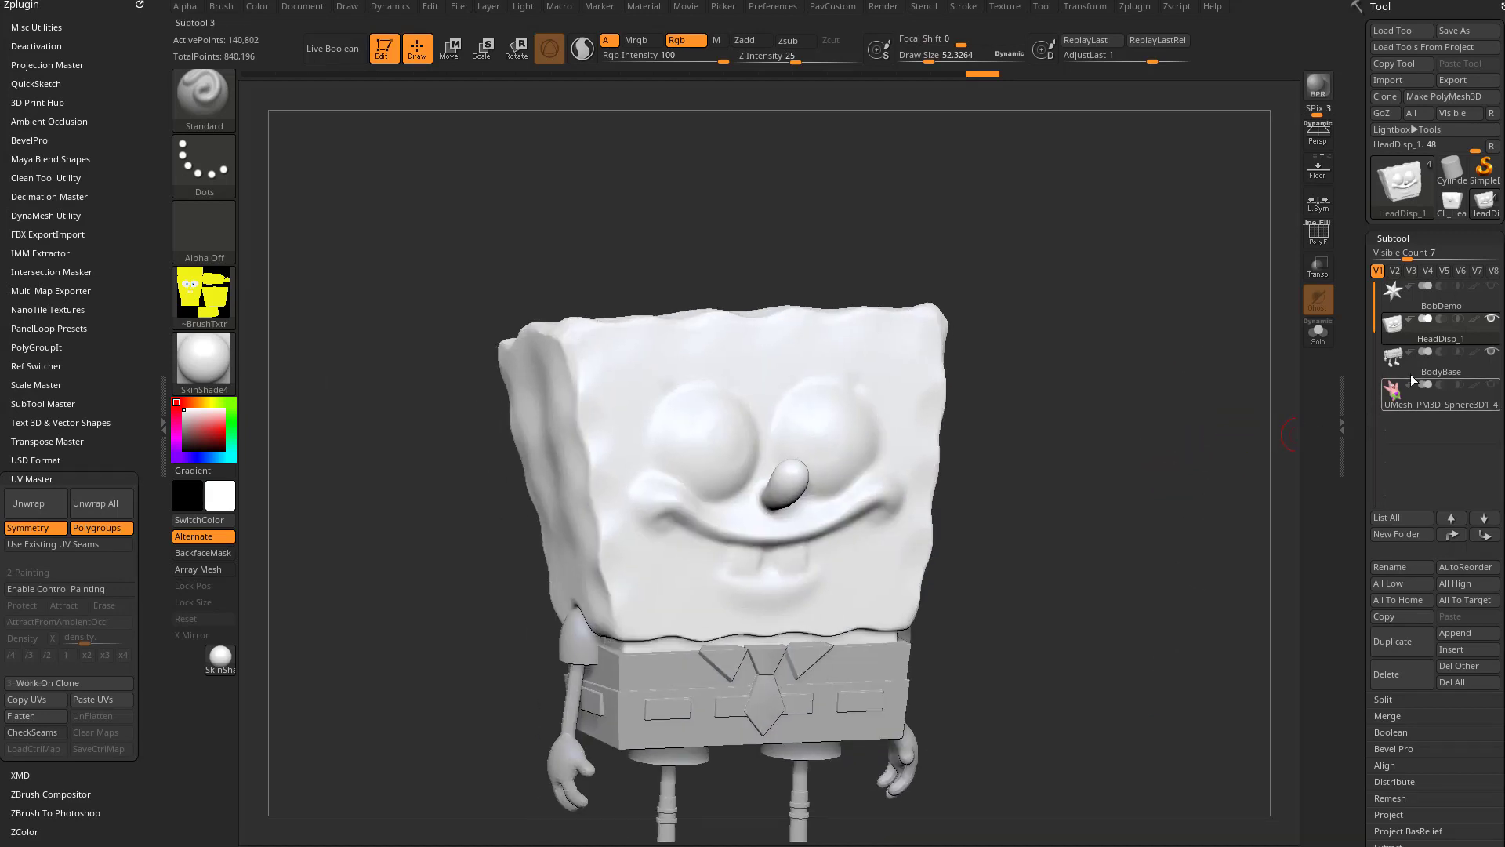
scroll(1391, 384, "down", 10)
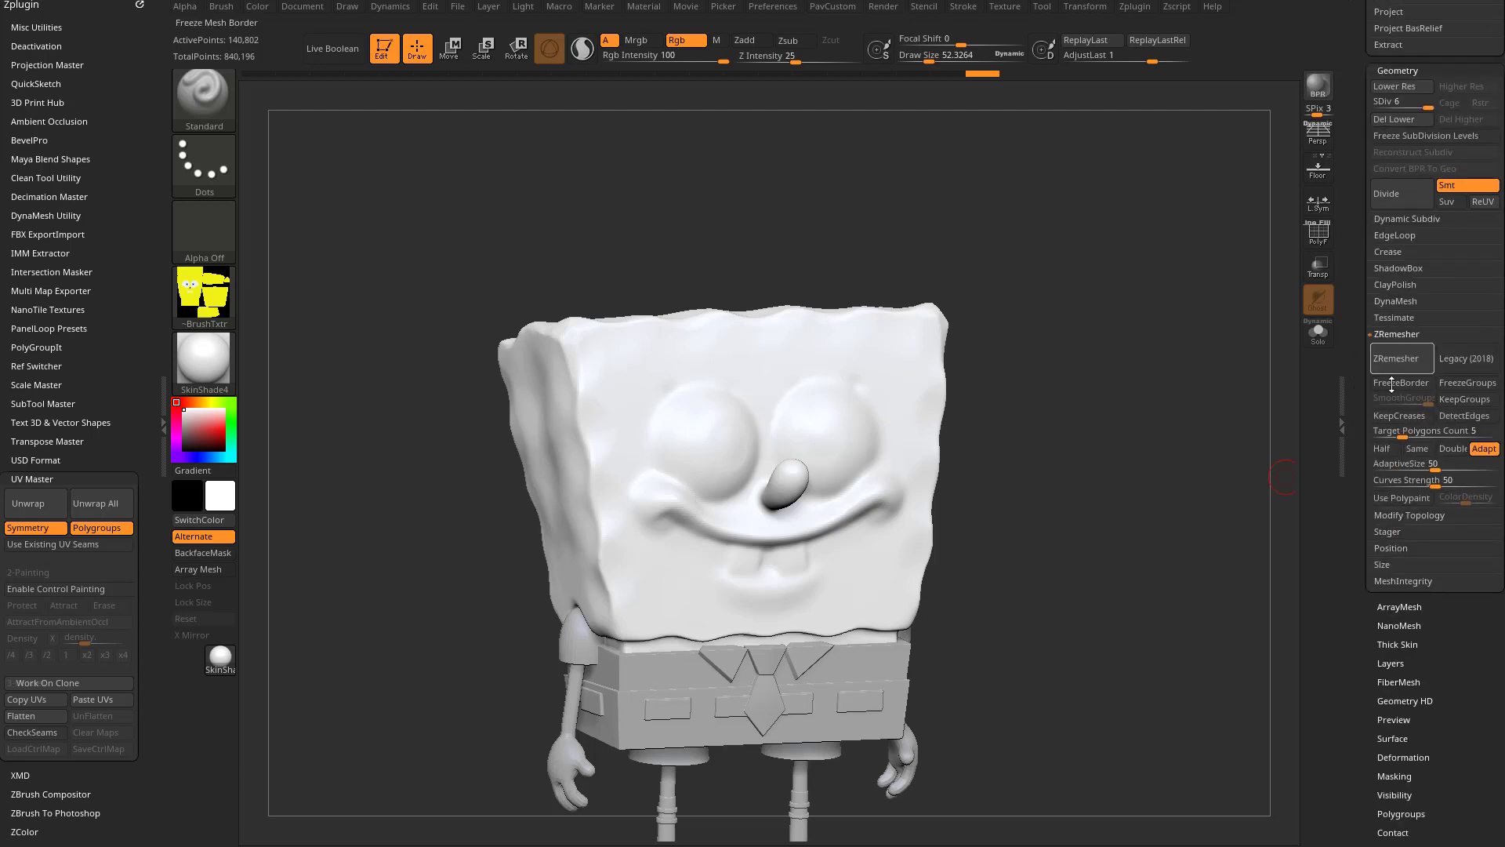
scroll(1391, 384, "down", 6)
Open Displacement Map, confirm UV Map Size 2048, and try Create DispMap at subdivision level 6.
left_click(1397, 415)
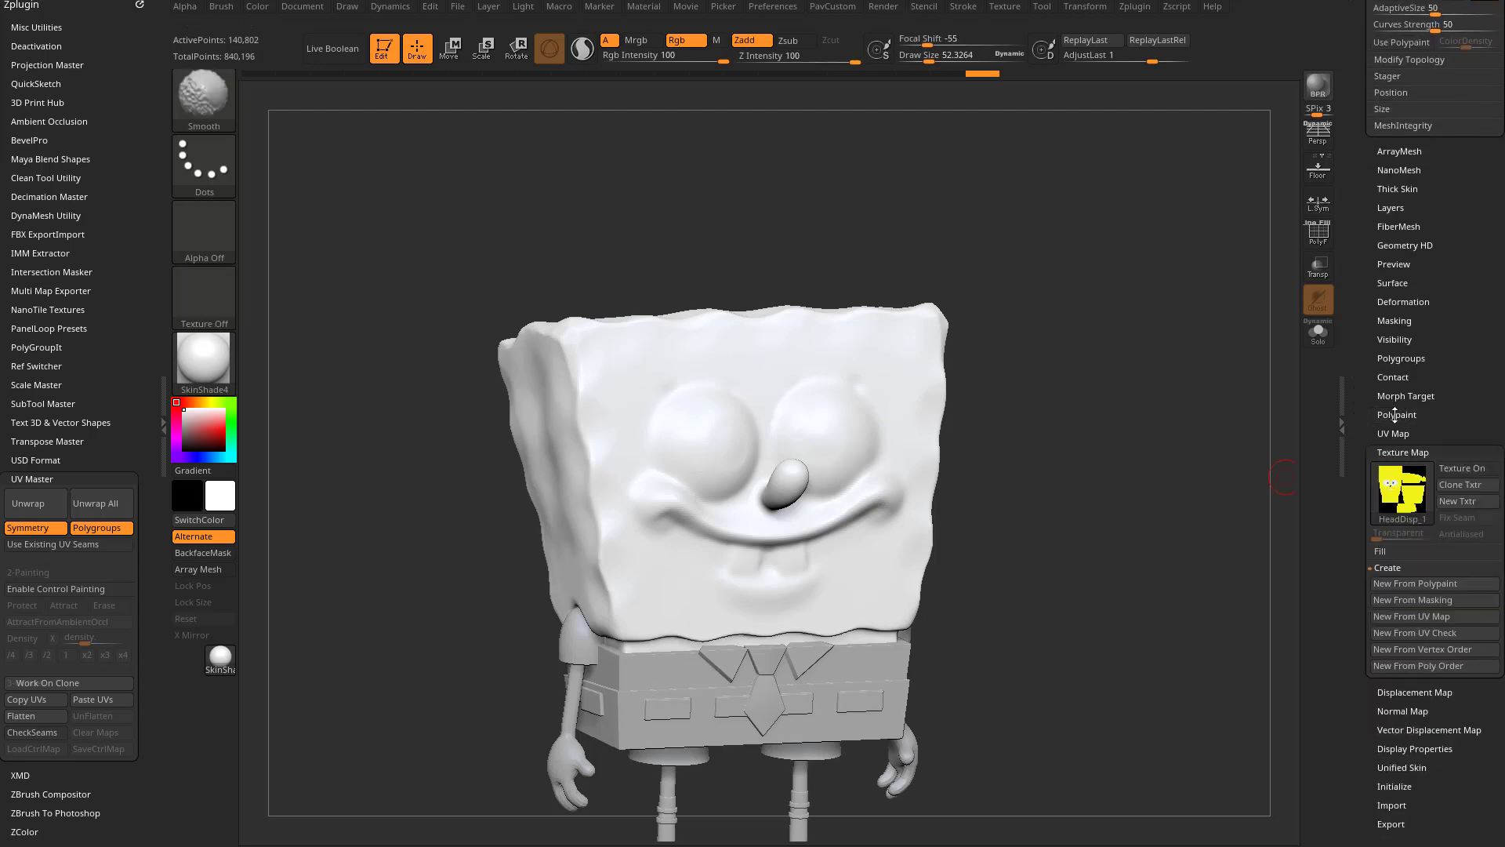
left_click(1396, 453)
left_click(1397, 469)
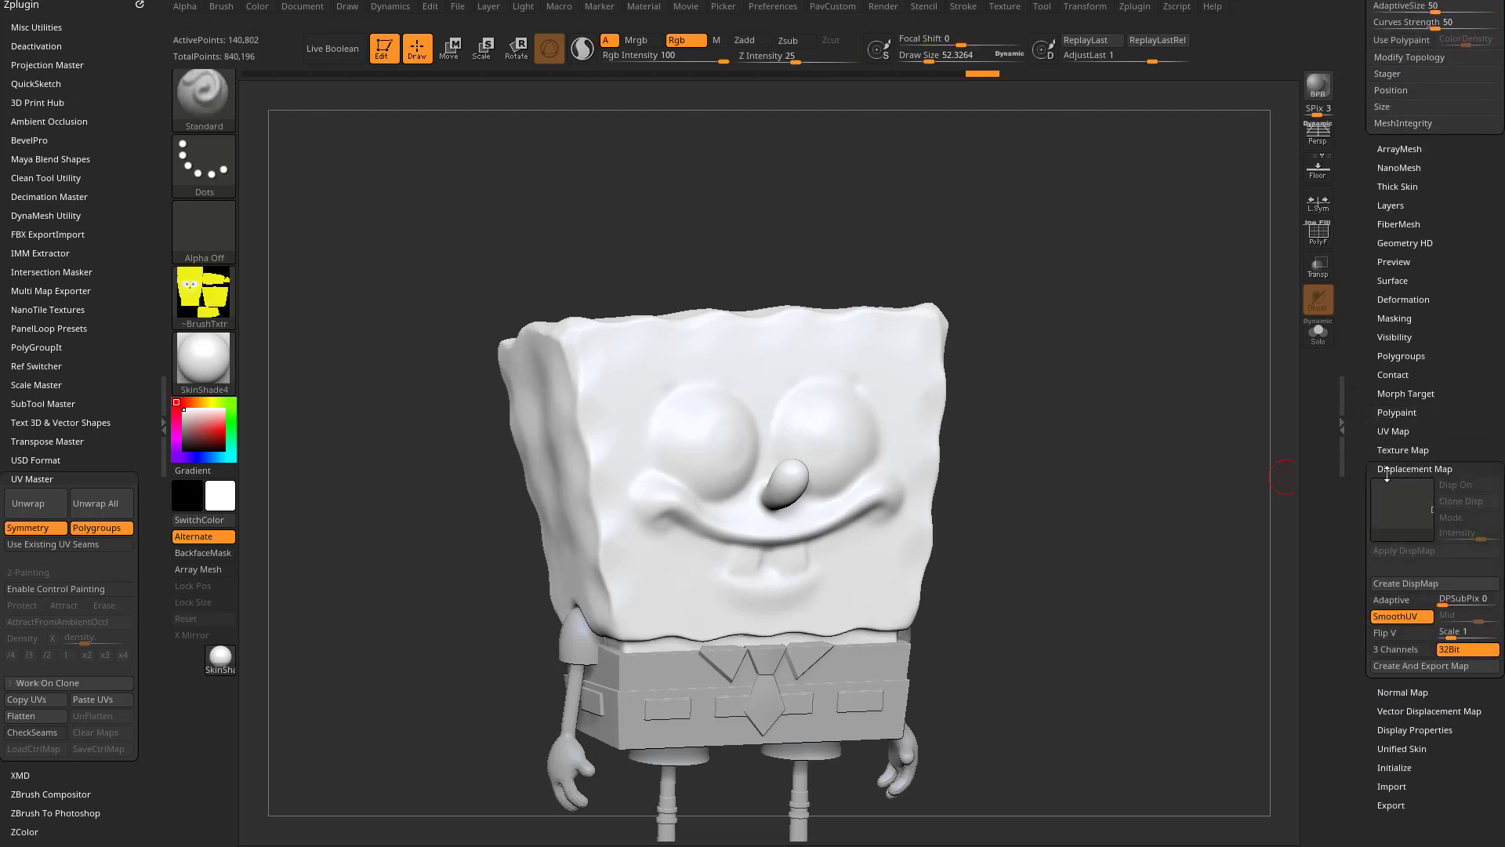
left_click(1393, 431)
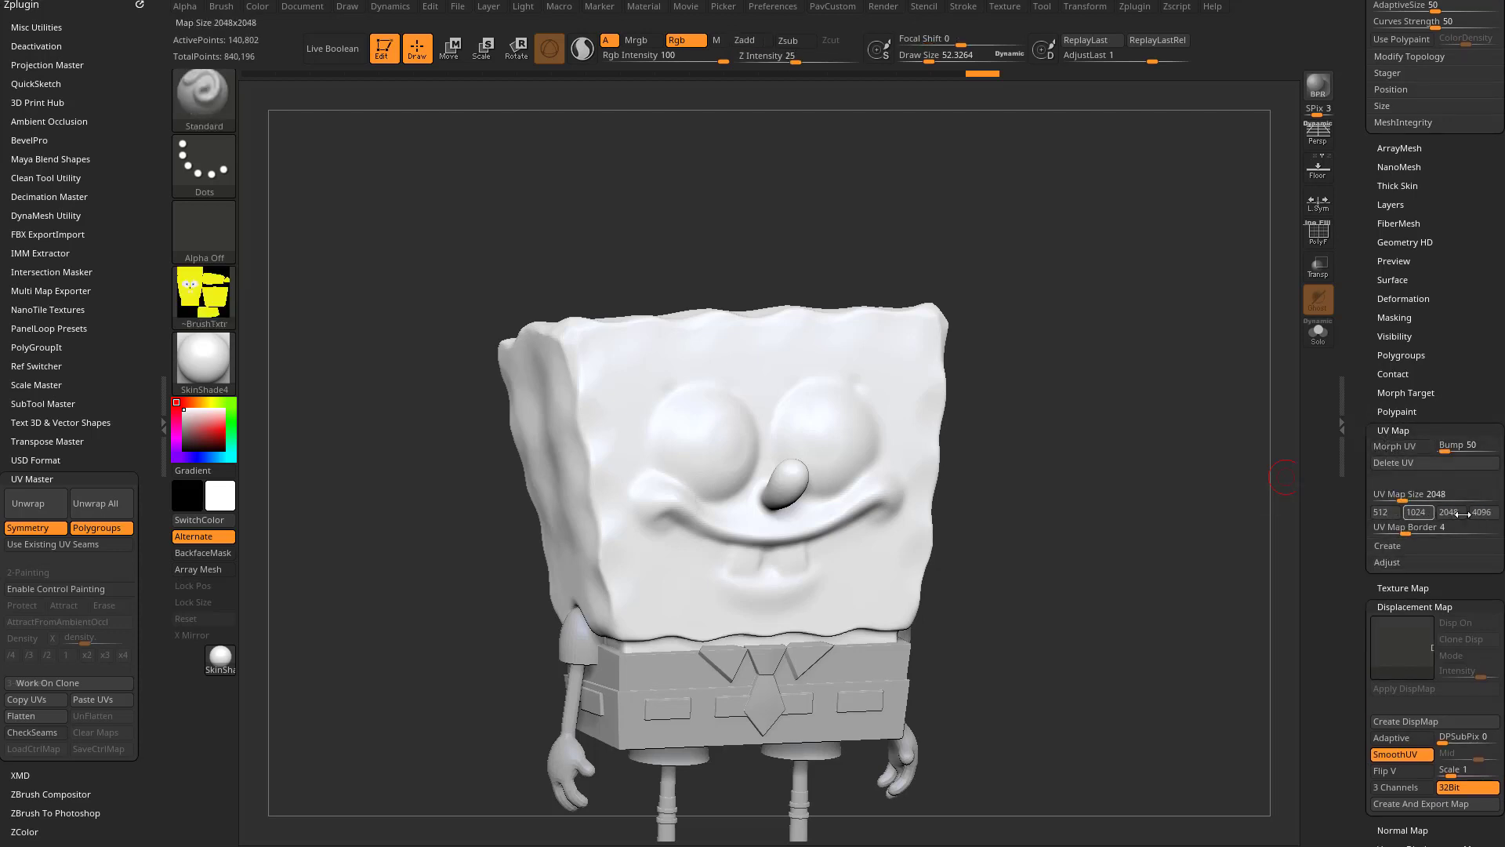
left_click(1393, 429, "shift")
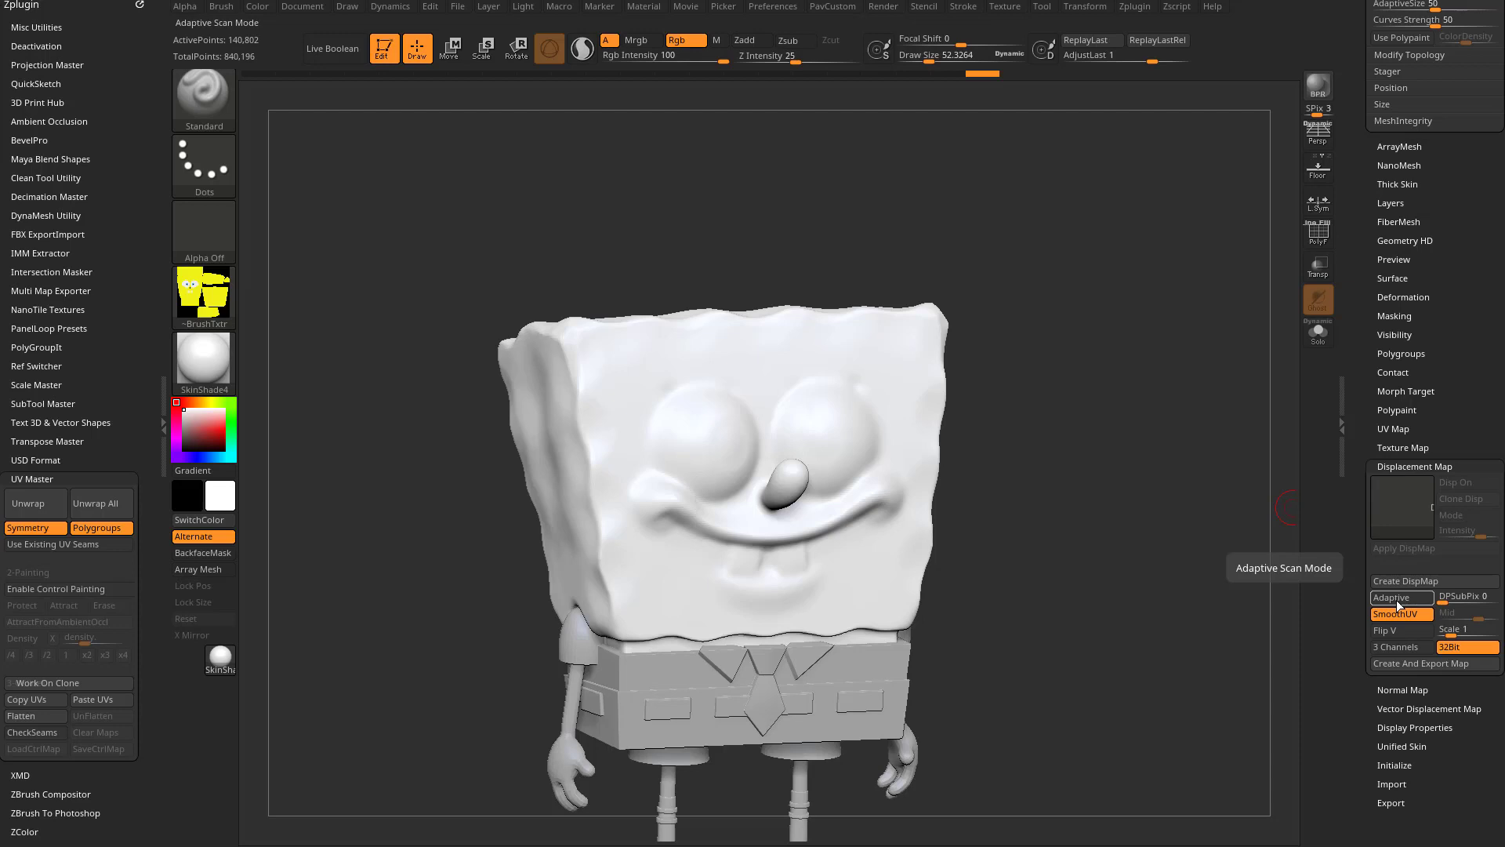
left_click(1405, 580)
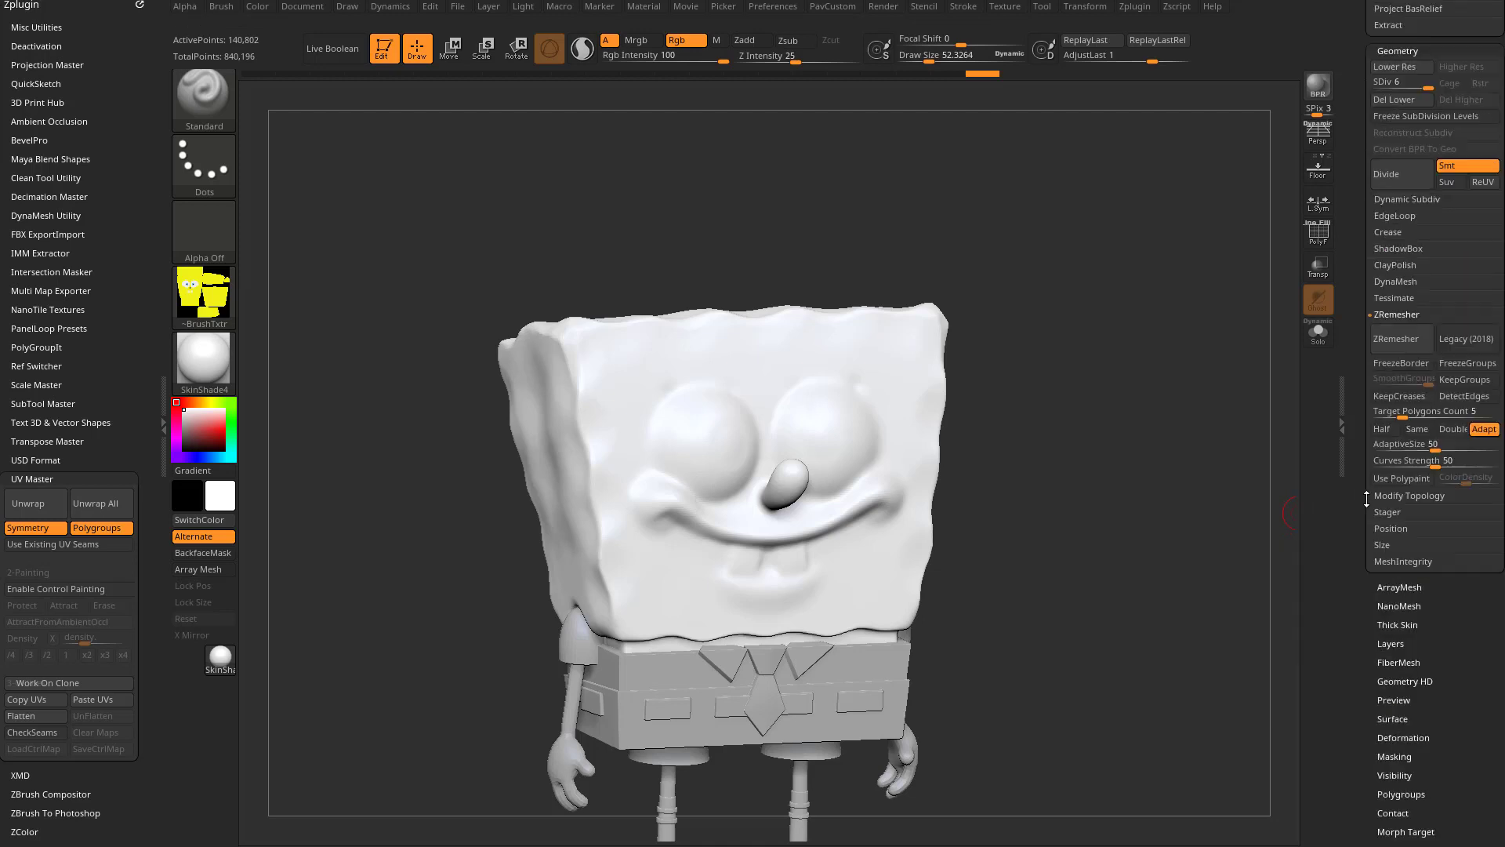
Extract a 2048×2048 16-bit displacement map, HeadDisp_1, for the head after adjusting its subdivision levels.
scroll(1395, 369, "up", 5)
left_click_drag(1419, 319, 1381, 321)
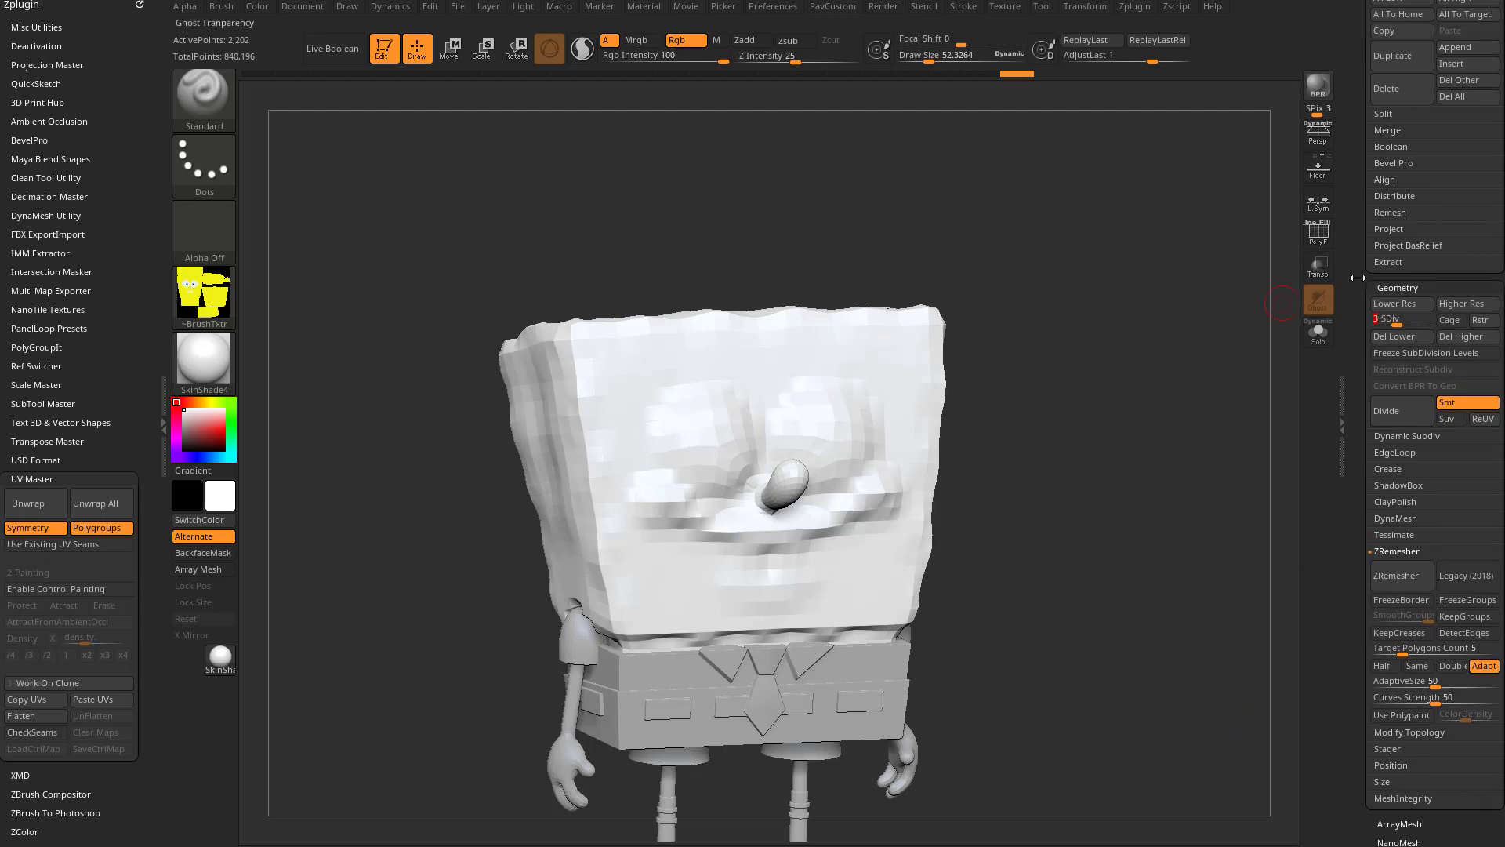
key("shift+d")
key("shift+d")
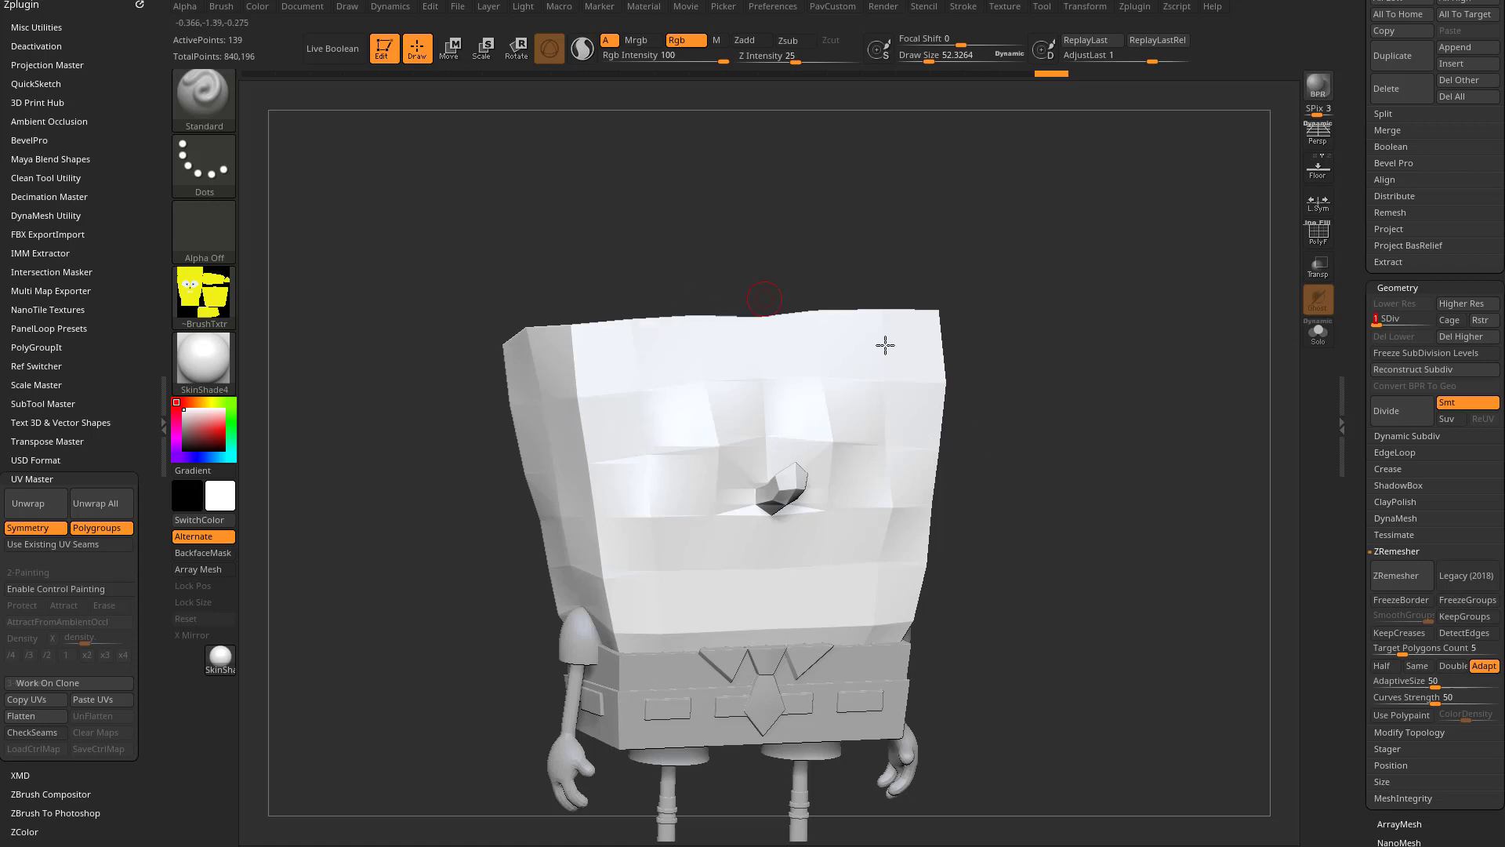
key("d")
key("d")
key("d")
key("d")
key("d")
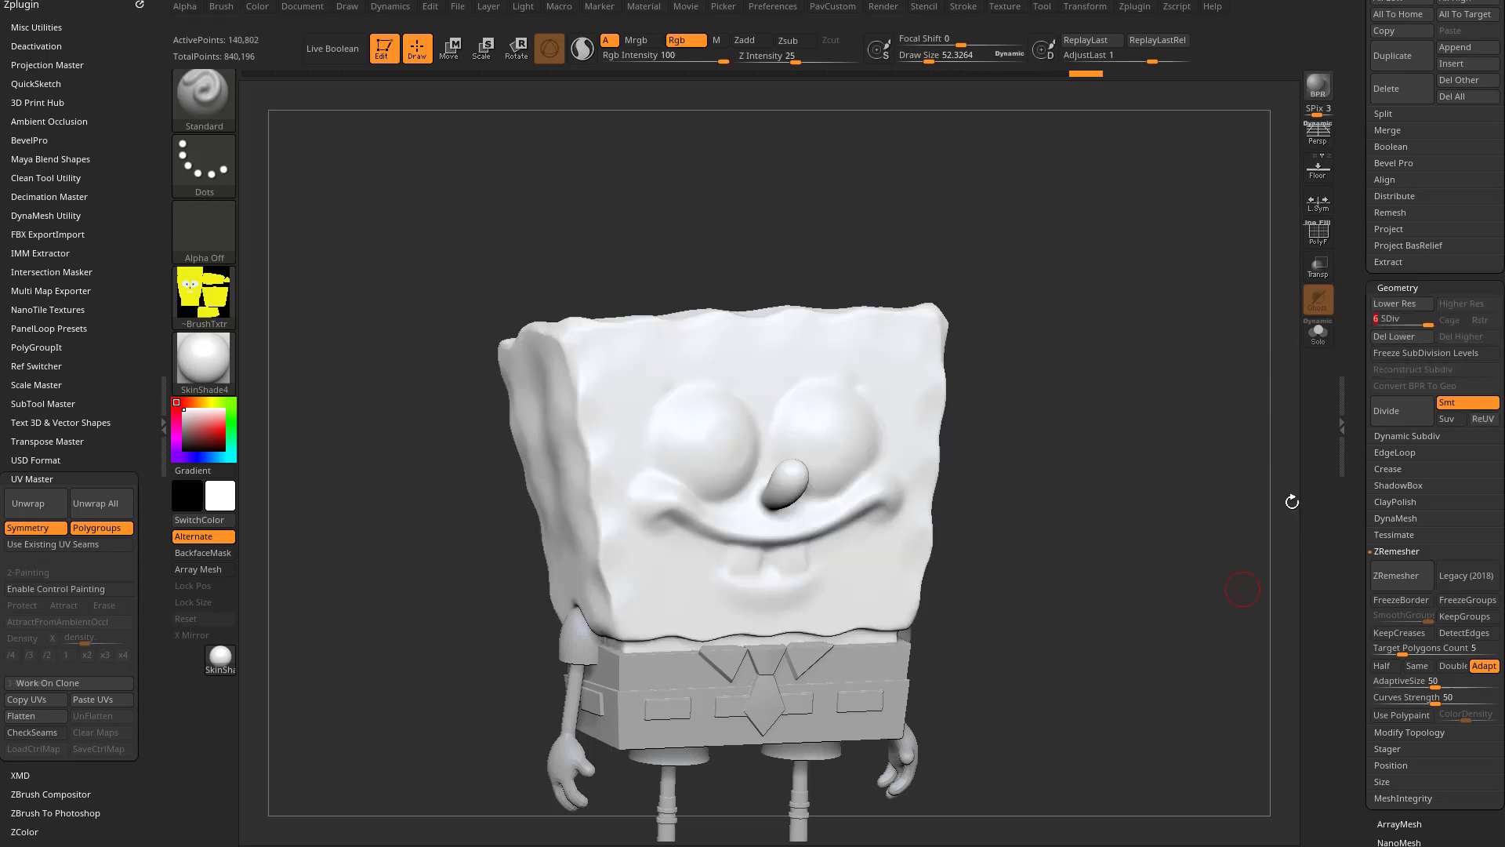
left_click_drag(1423, 319, 1375, 319)
scroll(1351, 440, "down", 2)
scroll(1352, 441, "down", 10)
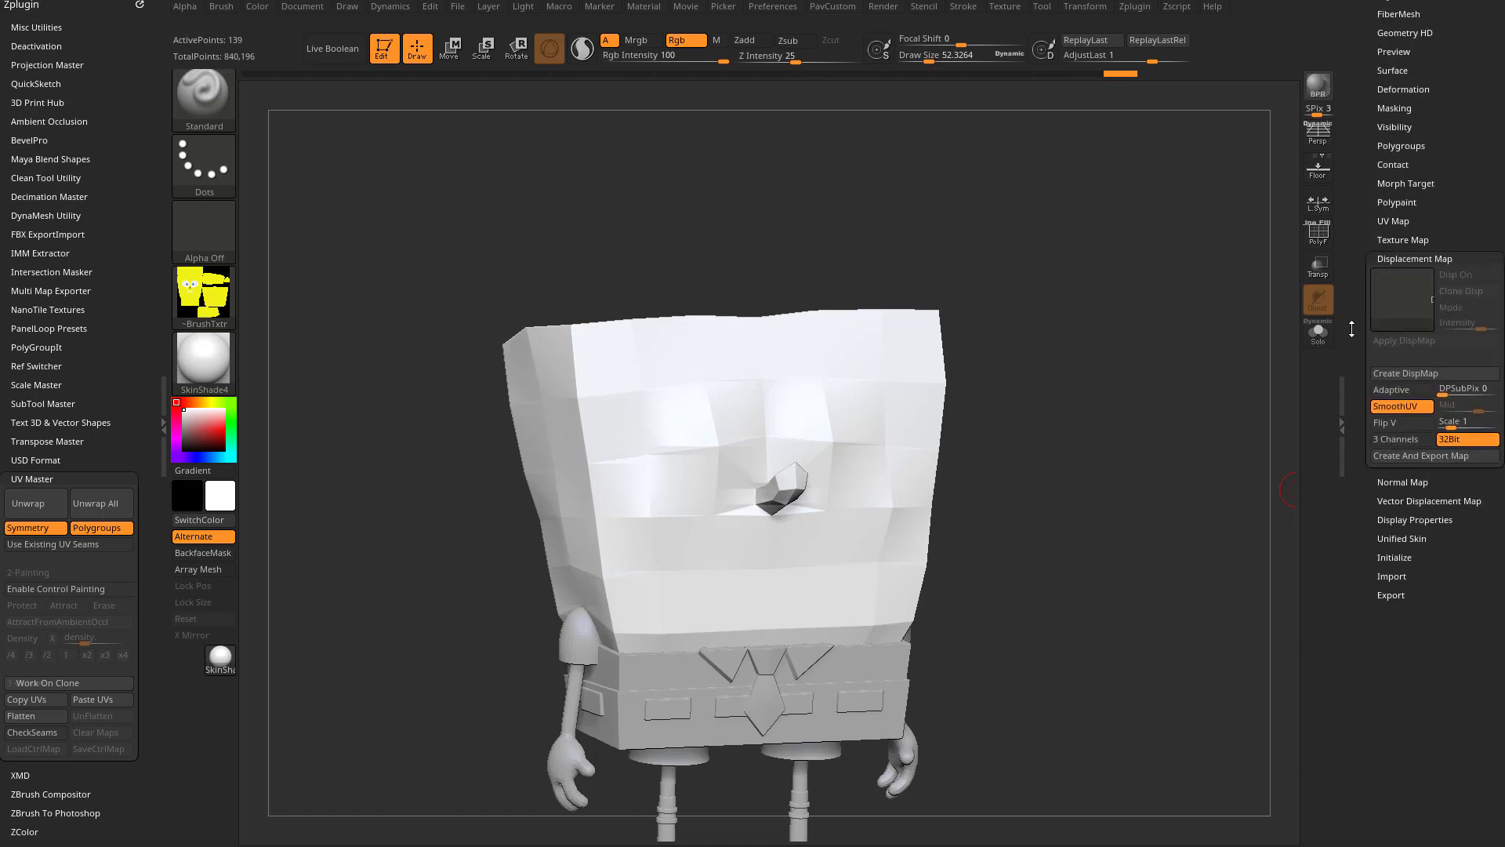
left_click(1405, 405)
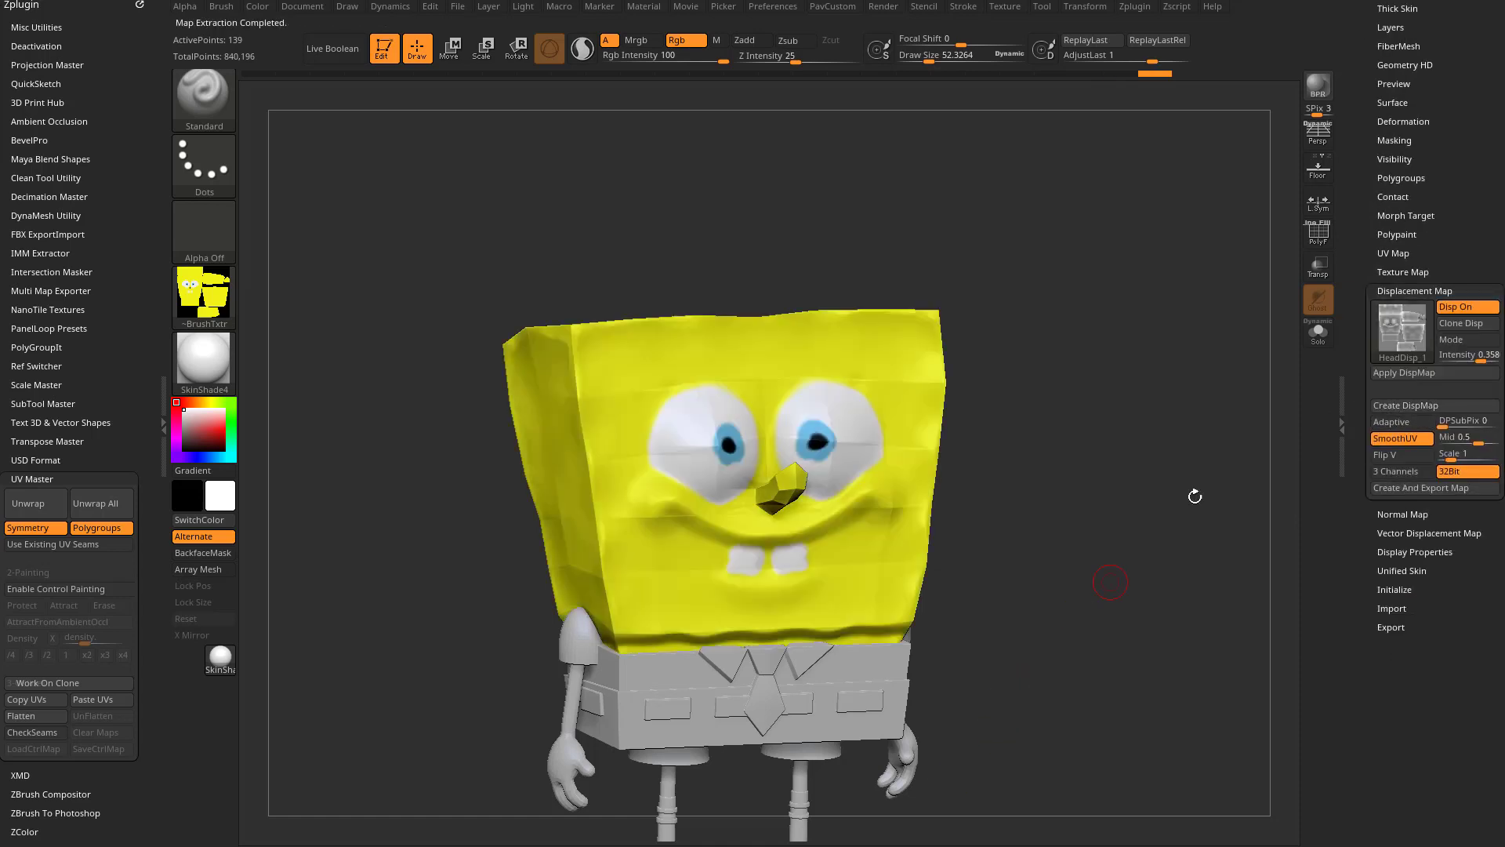
mouse_move(1393, 321)
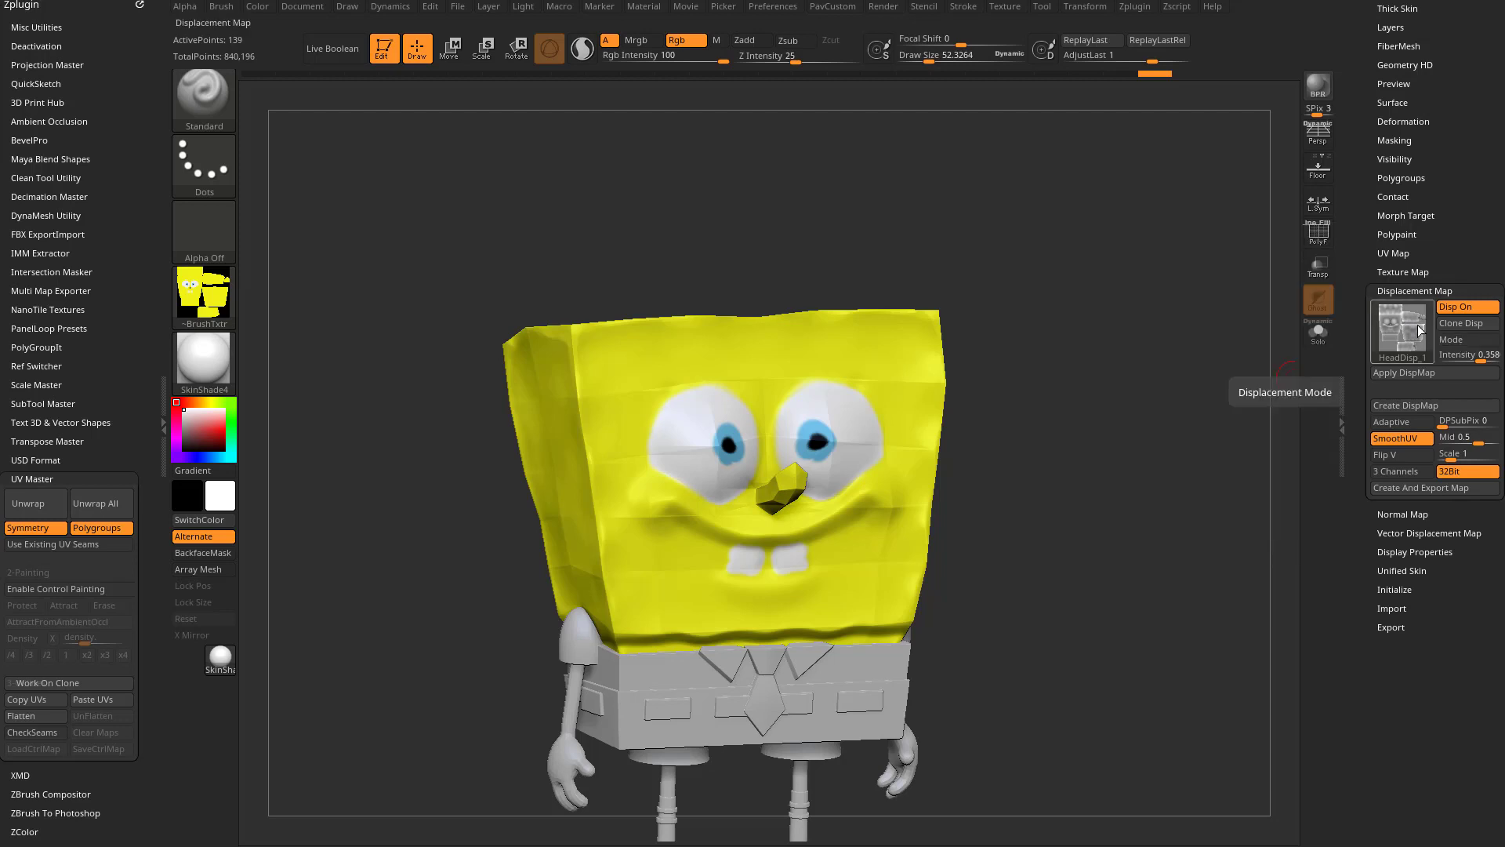
Clear HeadDisp_1 from the head by choosing an empty displacement slot, then collapse UV Master.
left_click(1421, 329)
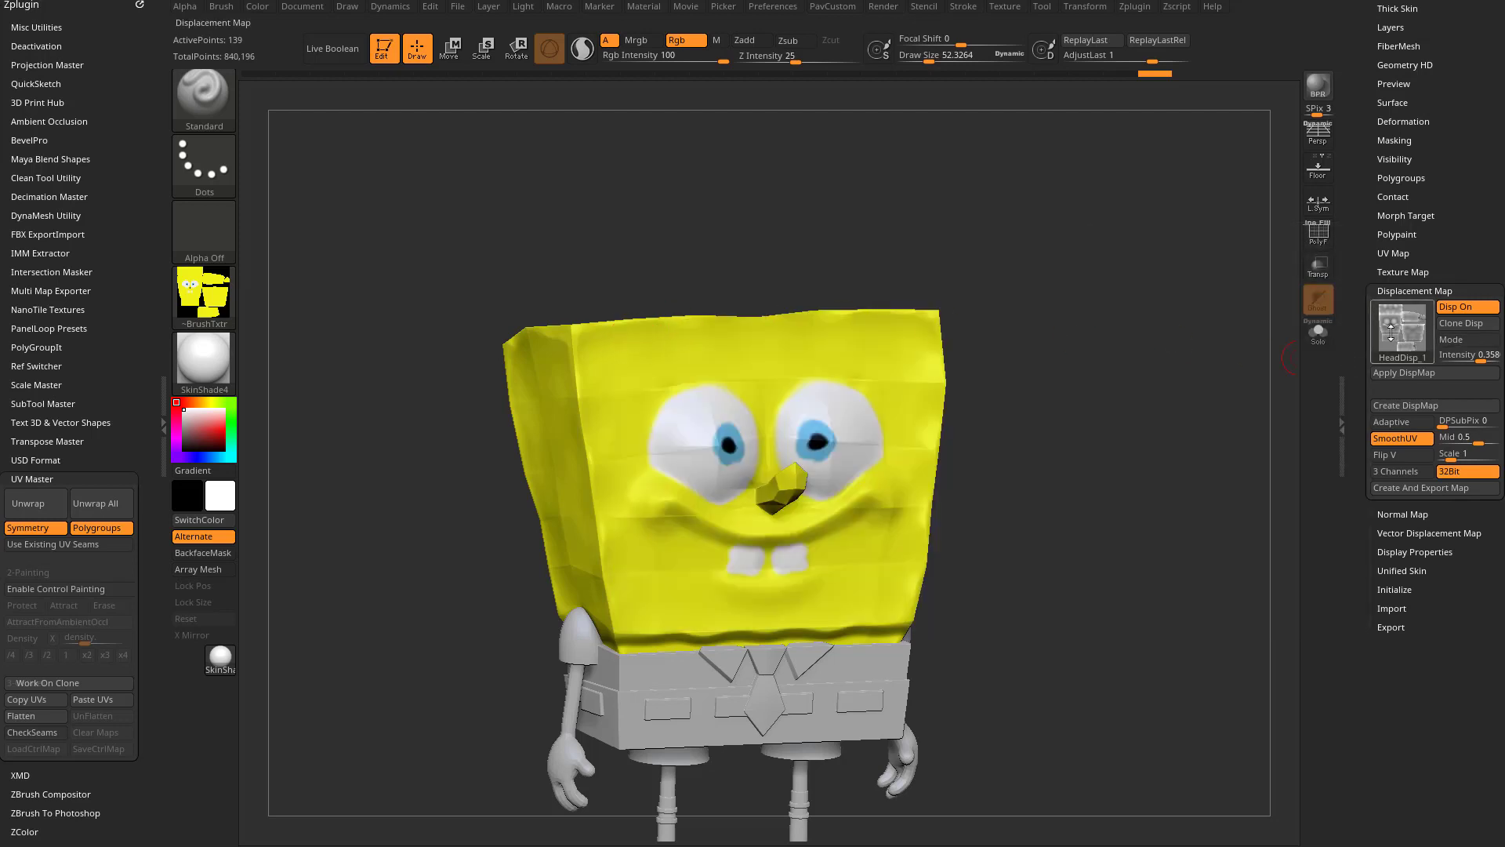
left_click(1391, 331)
left_click(665, 339)
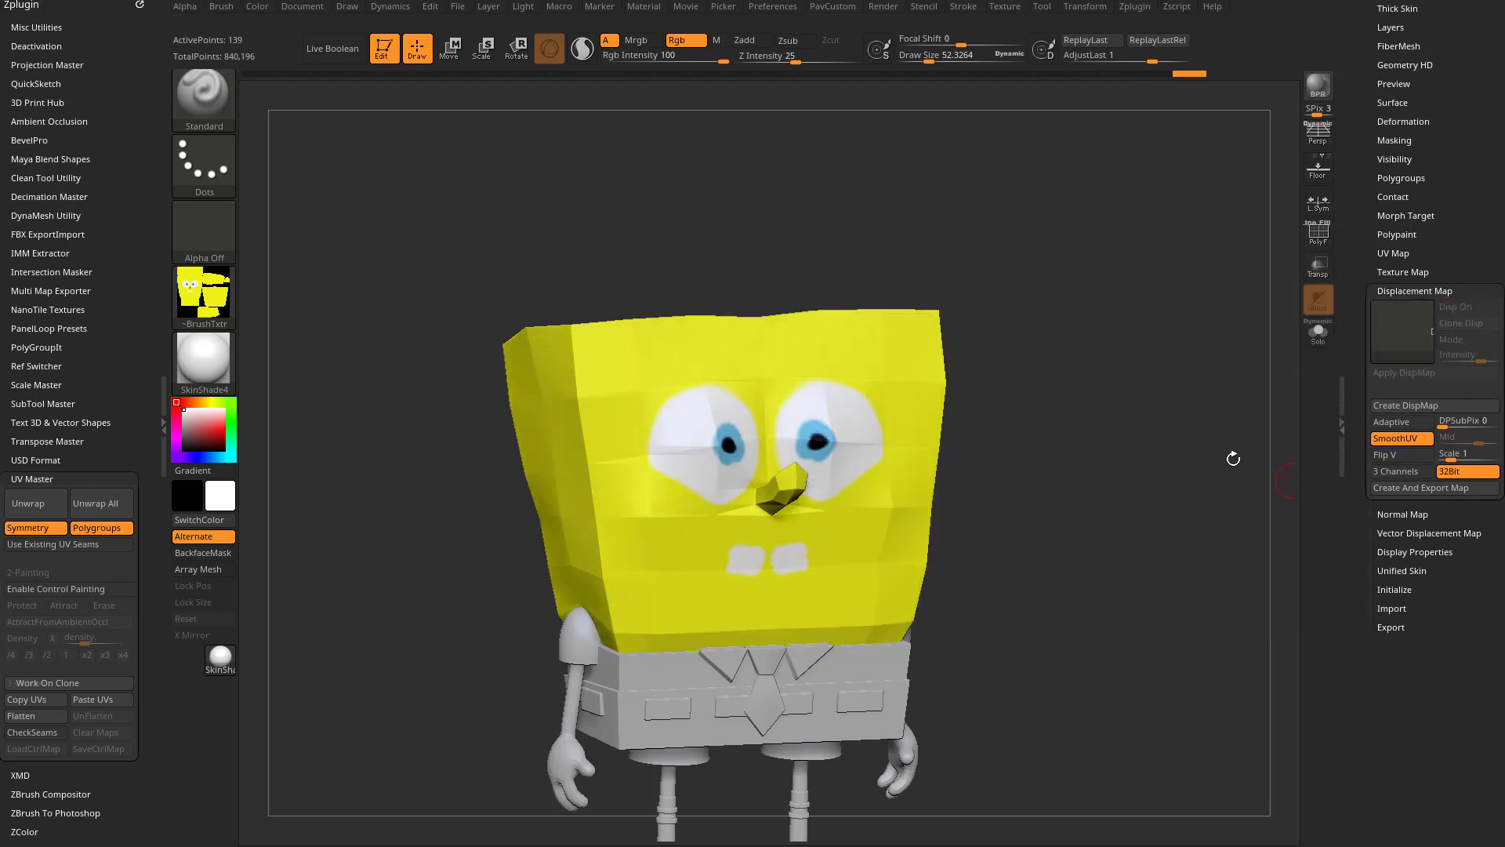
scroll(127, 235, "up", 1)
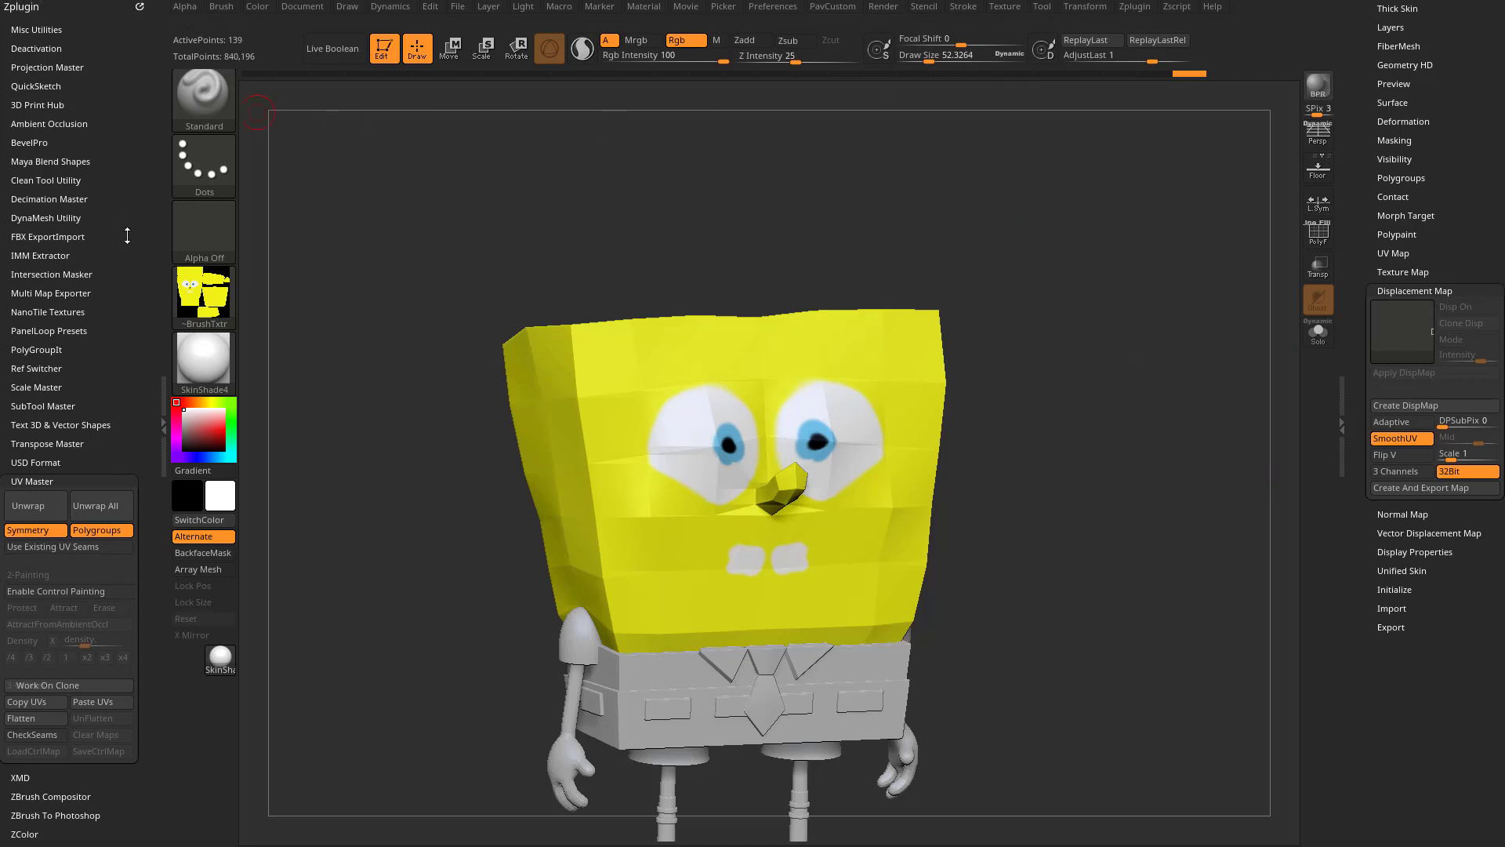
left_click(33, 481, "shift")
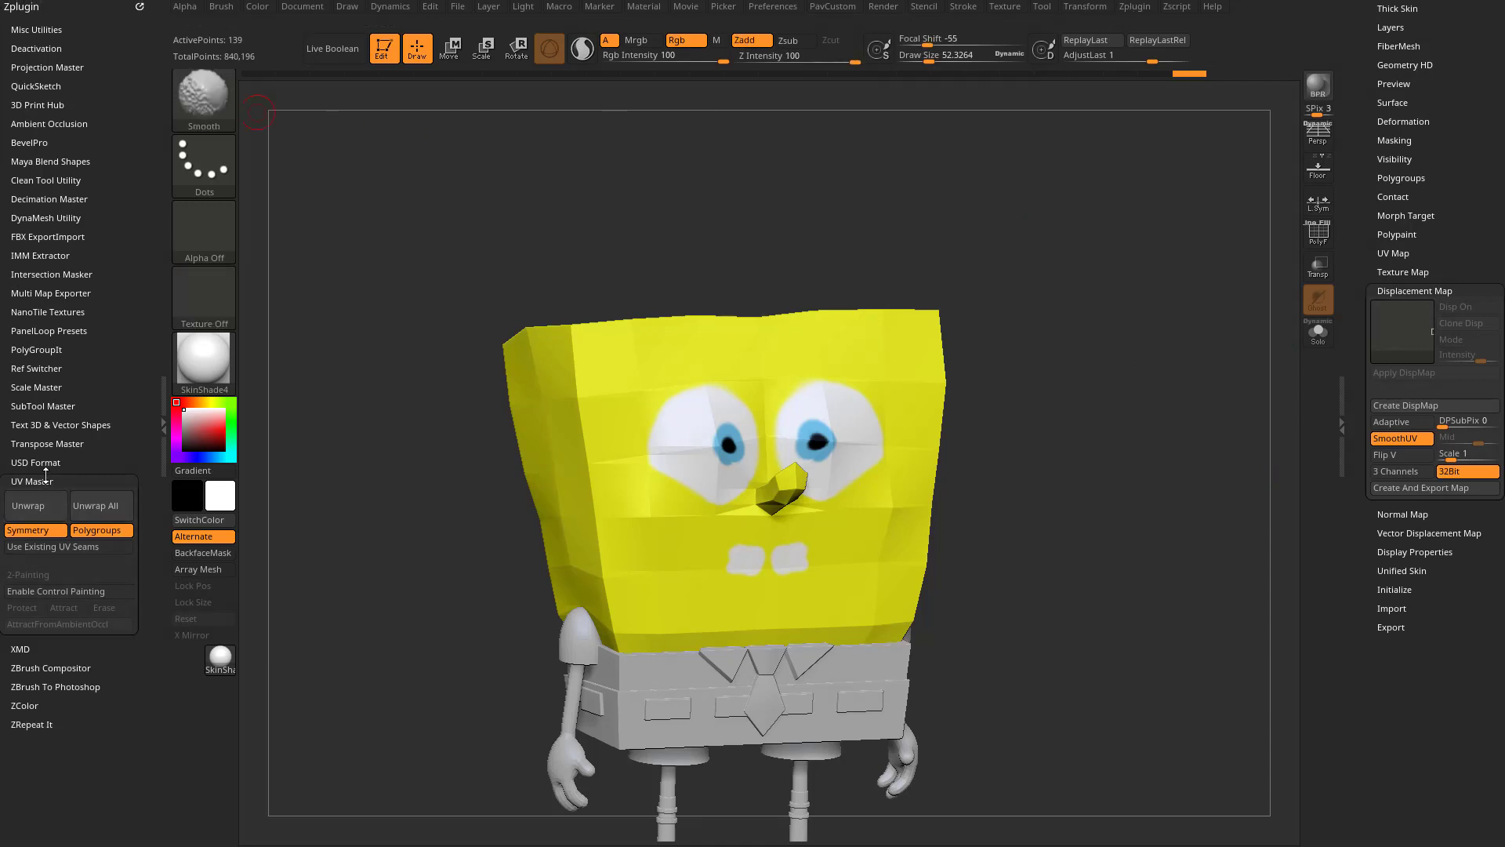
Set the Multi Map Exporter to export the displacement map as a 32-bit EXR.
left_click(46, 293)
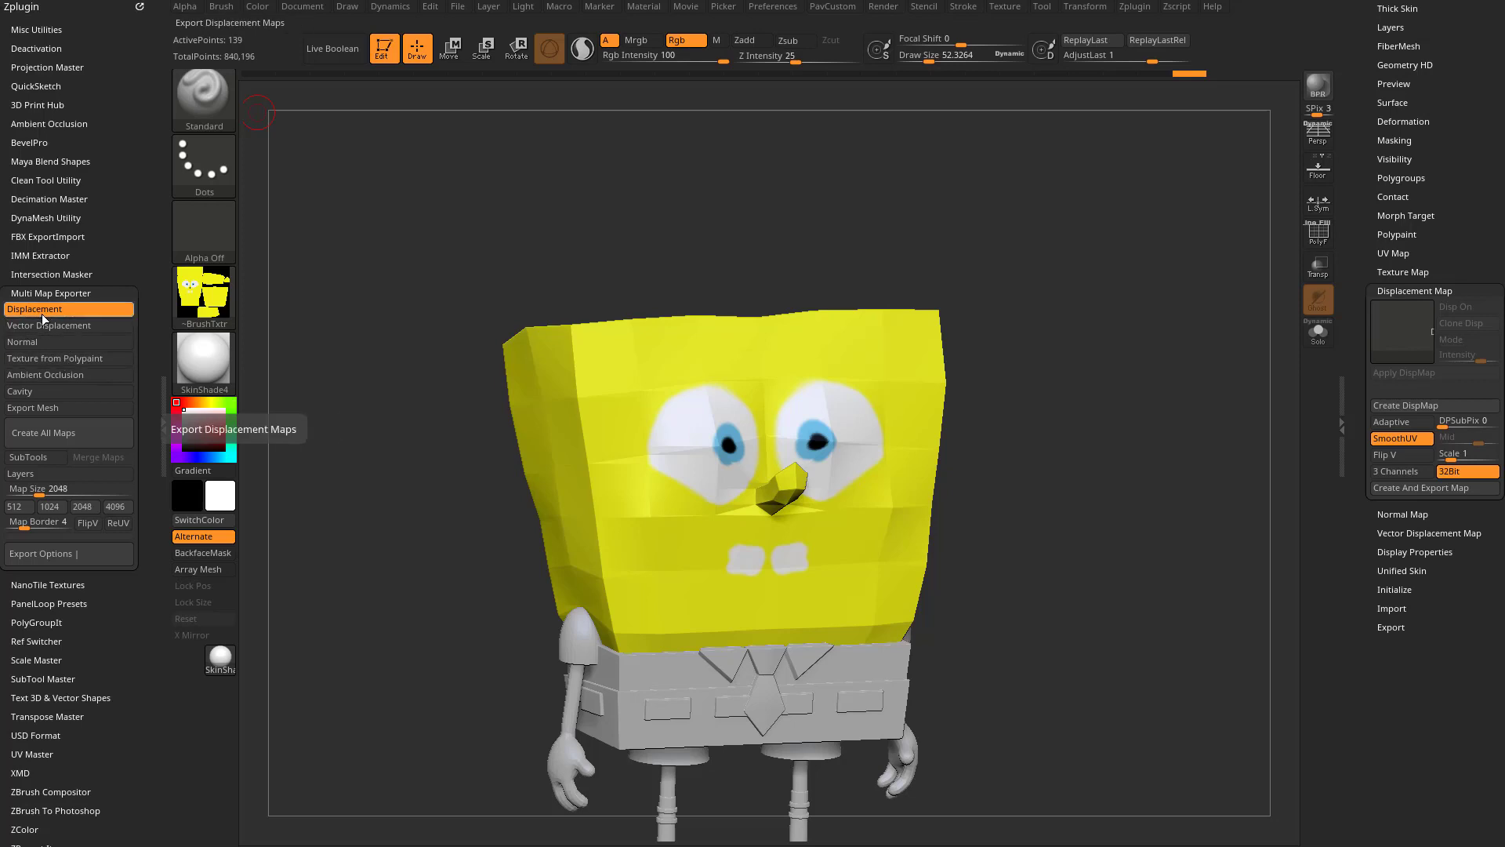
left_click(48, 556)
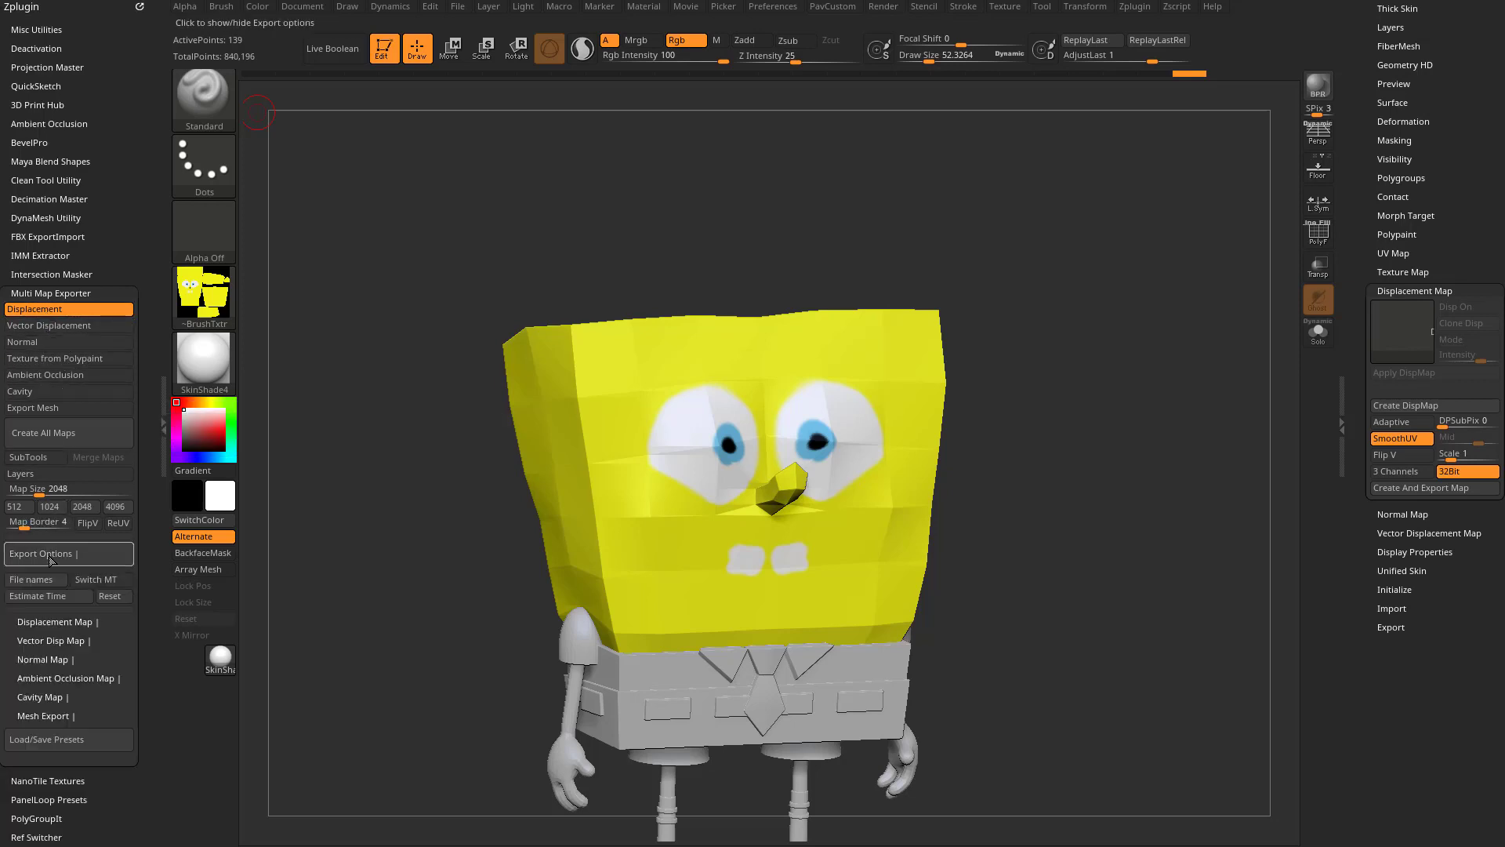
left_click(48, 621)
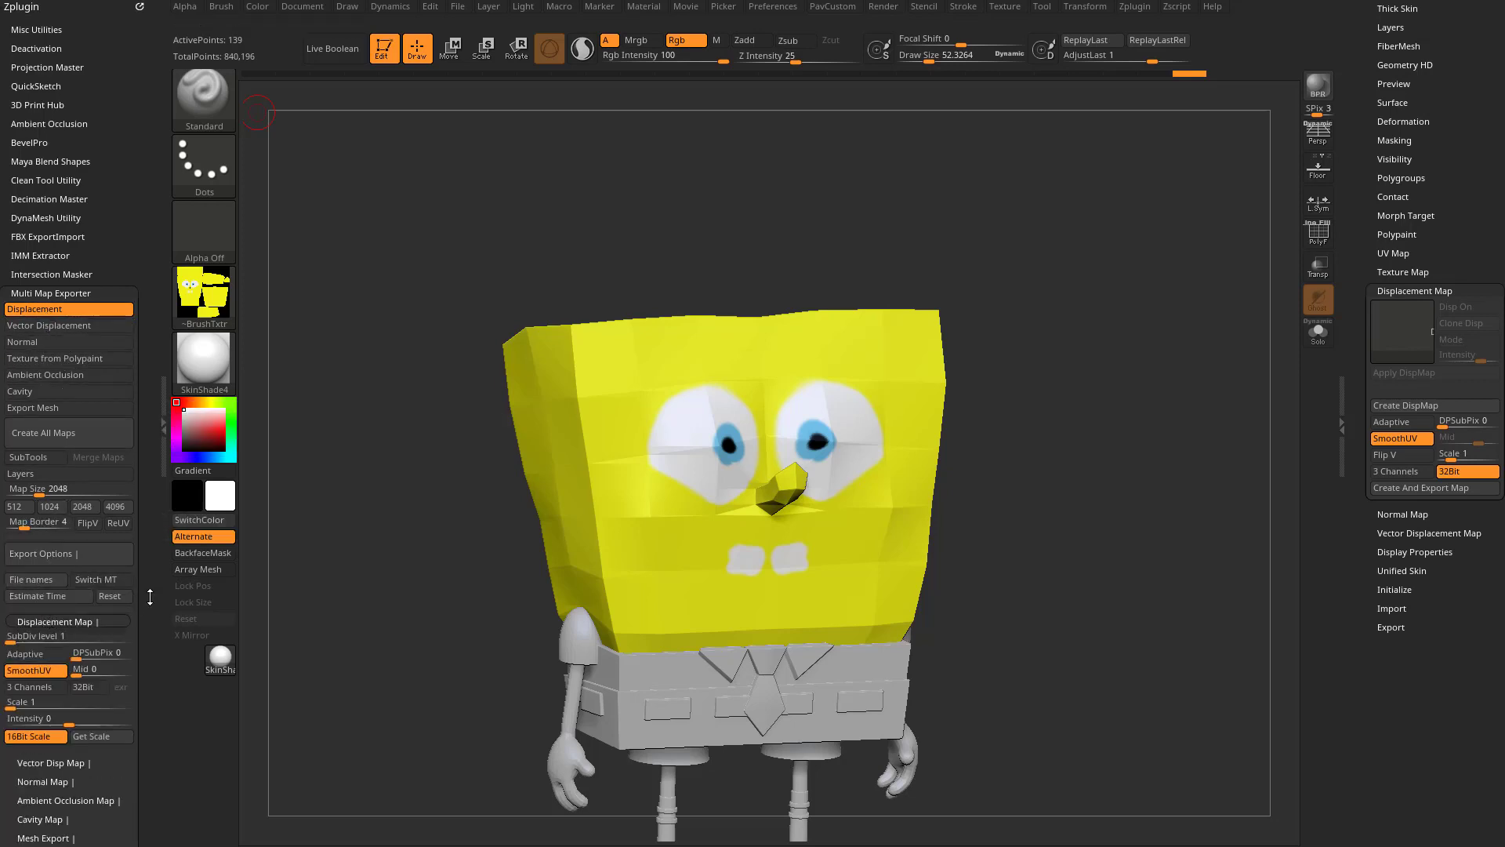
left_click_drag(149, 596, 145, 519)
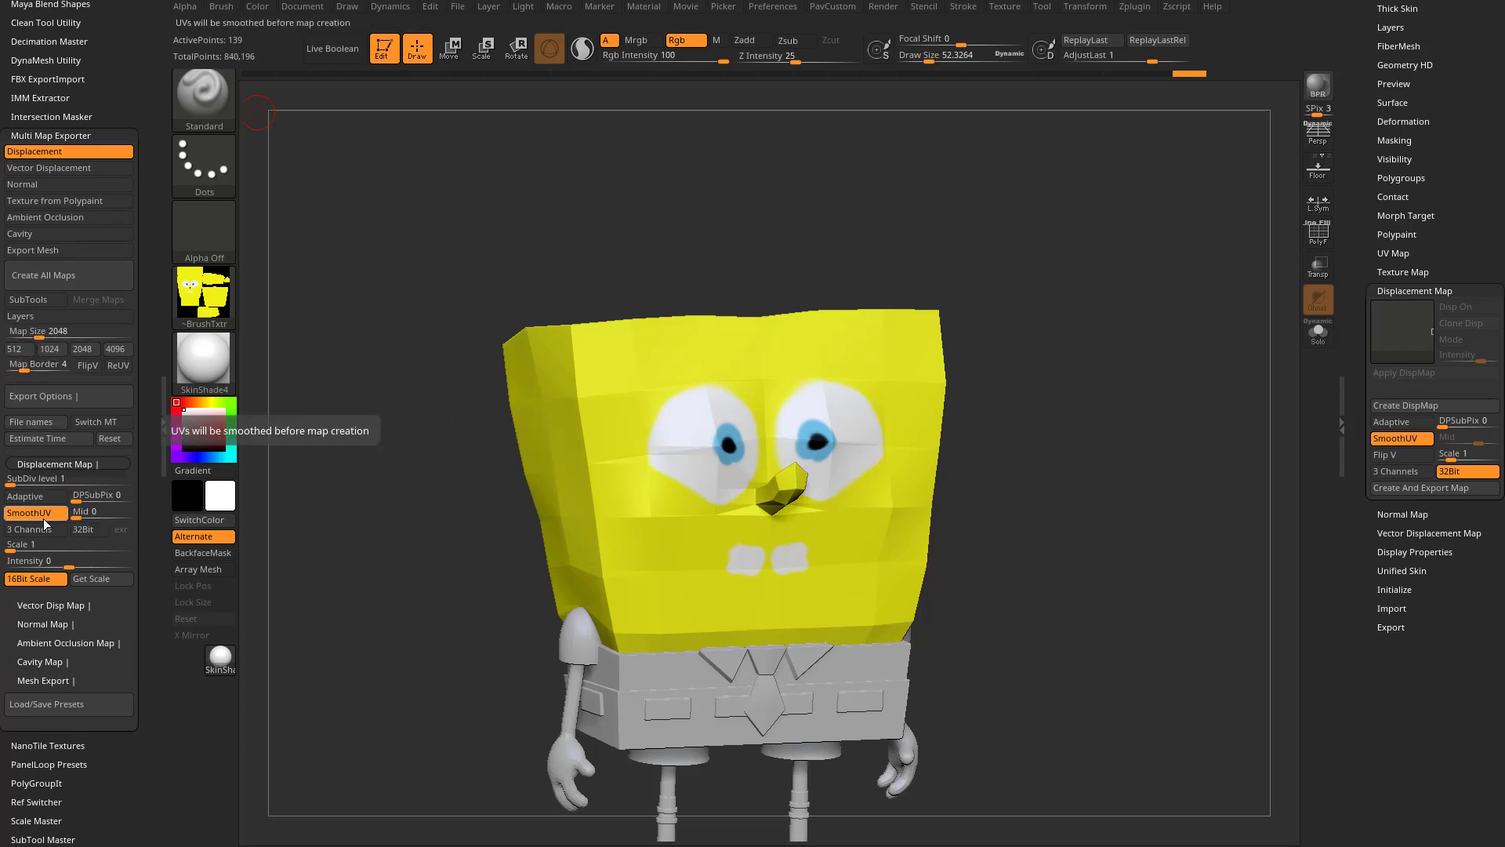
left_click(89, 531)
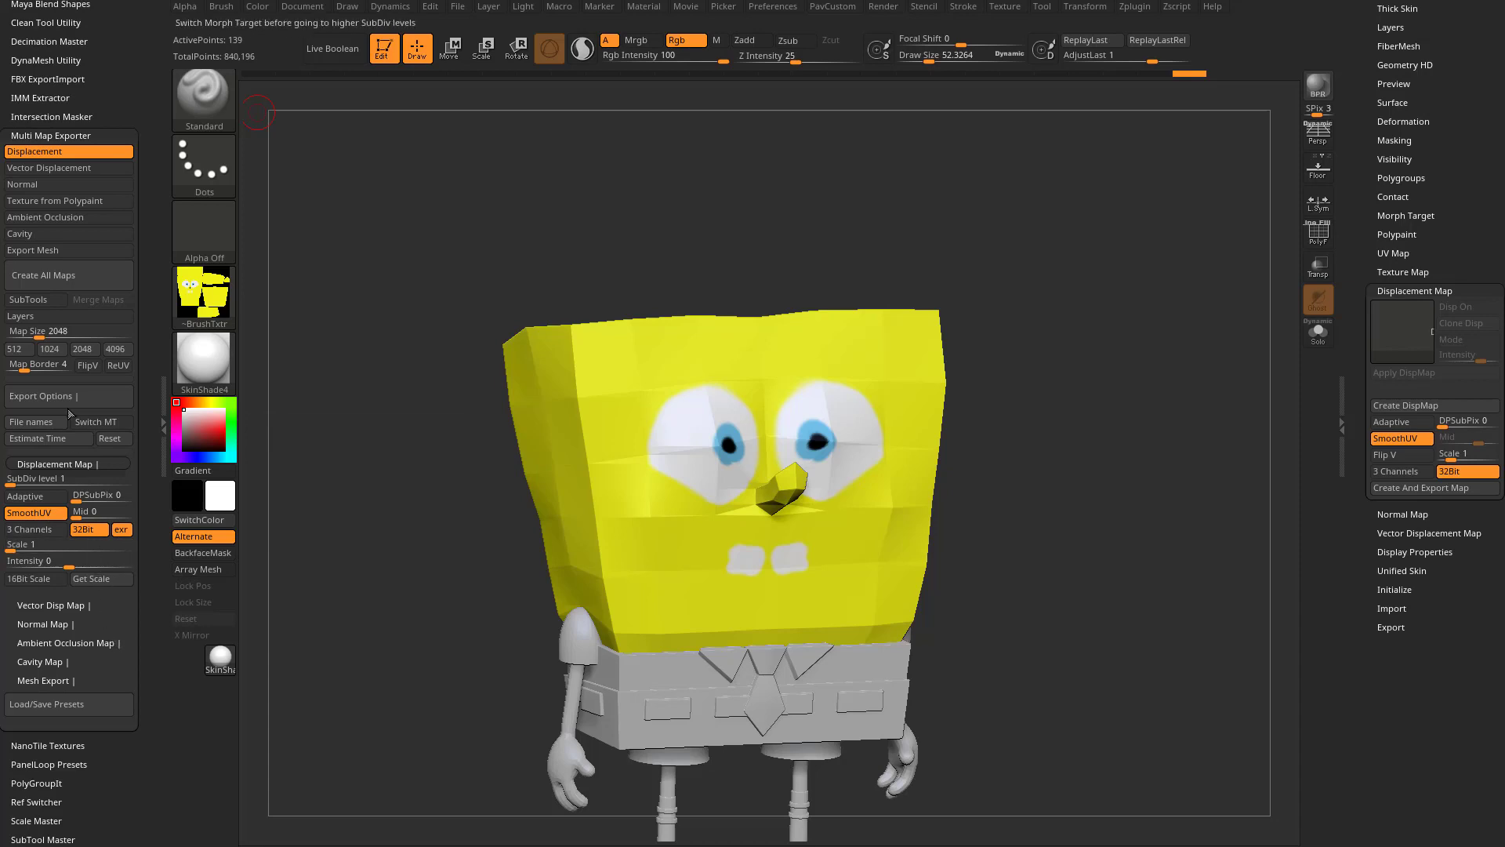
Create all maps, save them to the Desktop as HeadDisp_1.exr, and collapse Displacement Map.
left_click(110, 275)
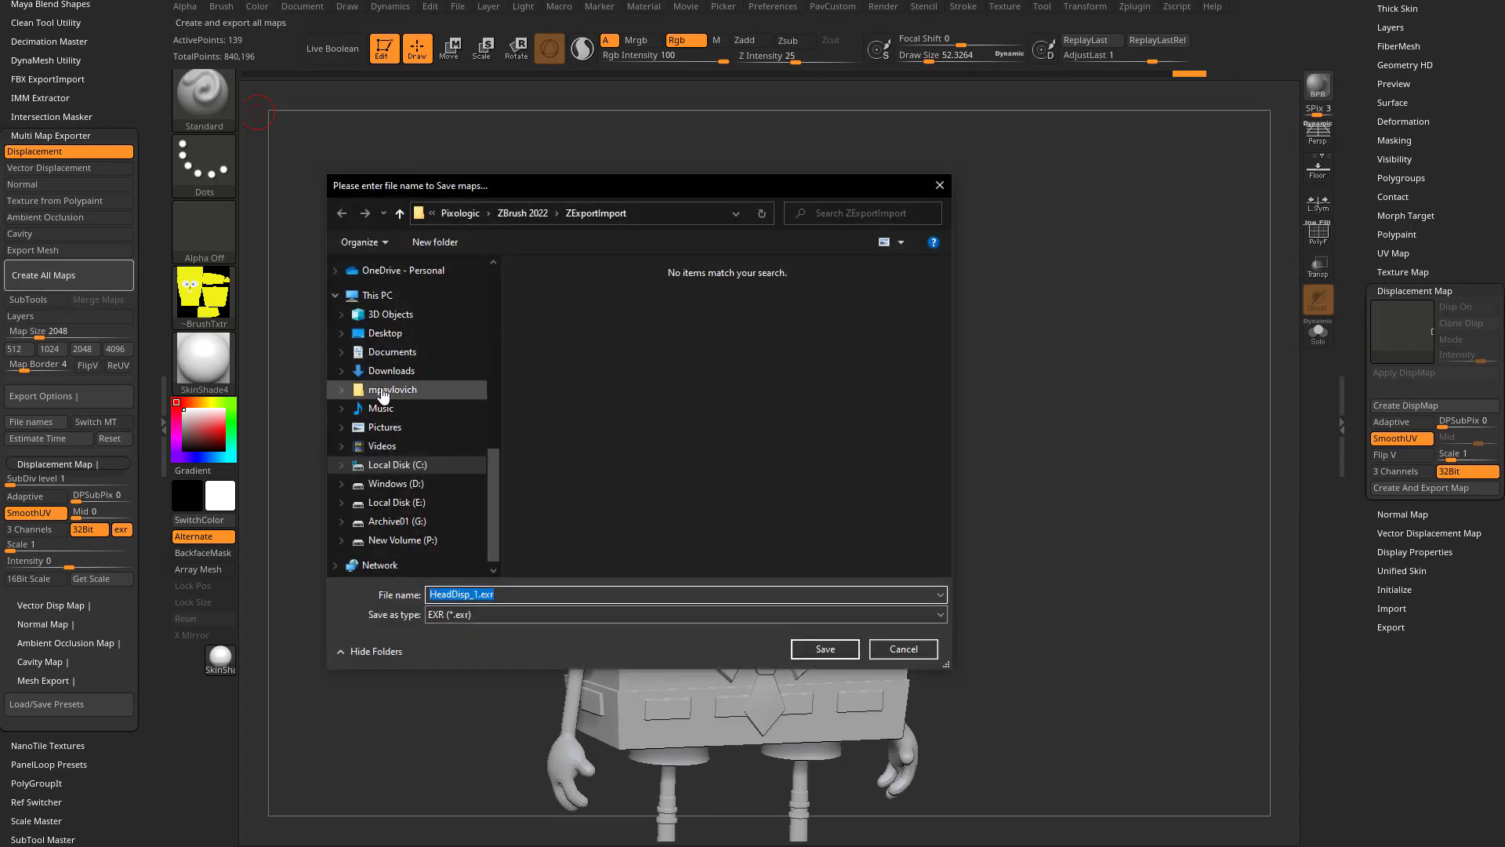
left_click(384, 333)
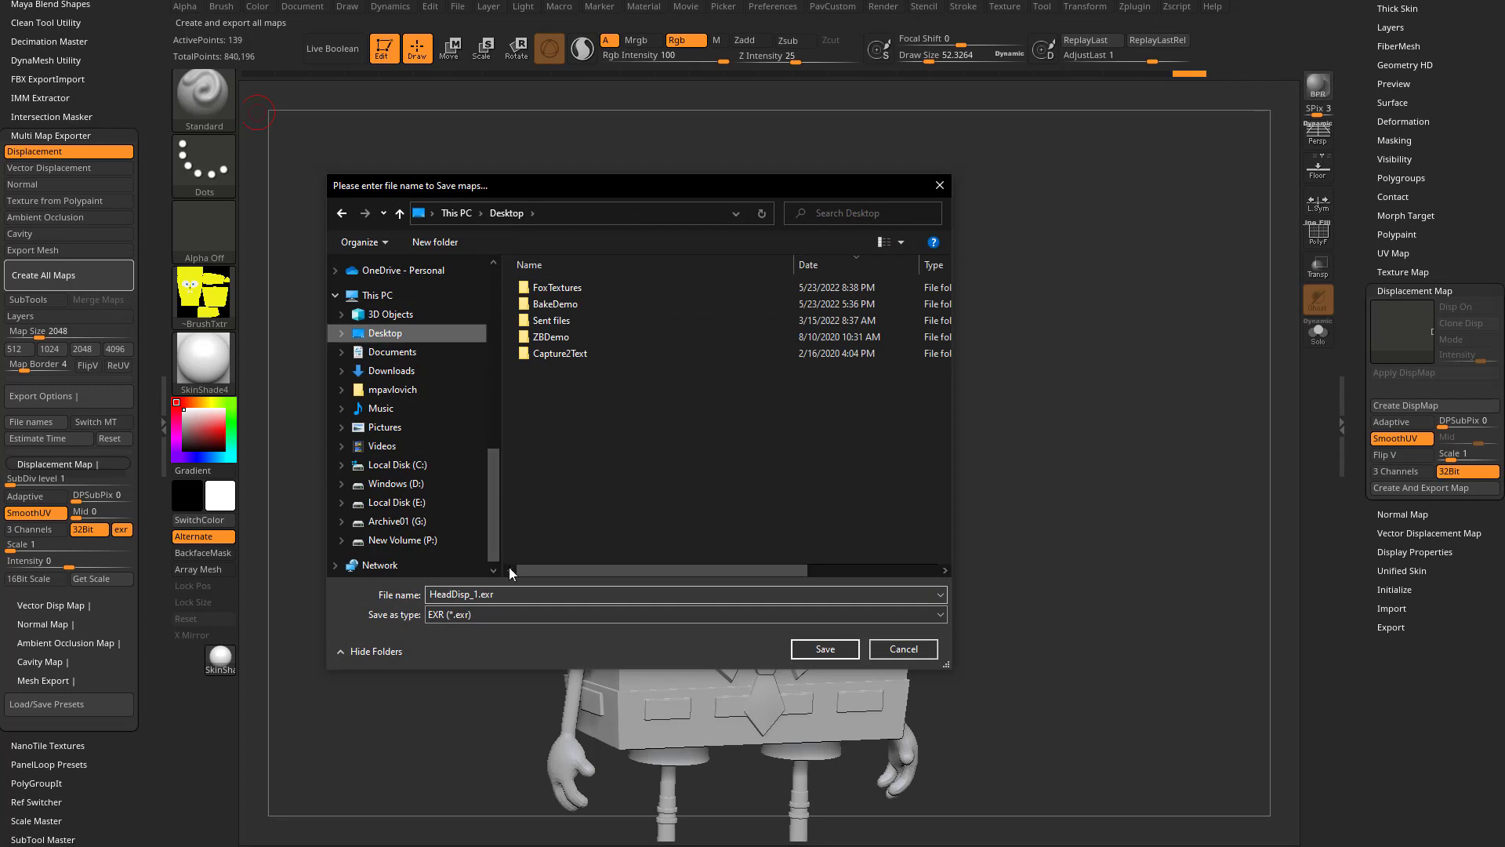
left_click(840, 649)
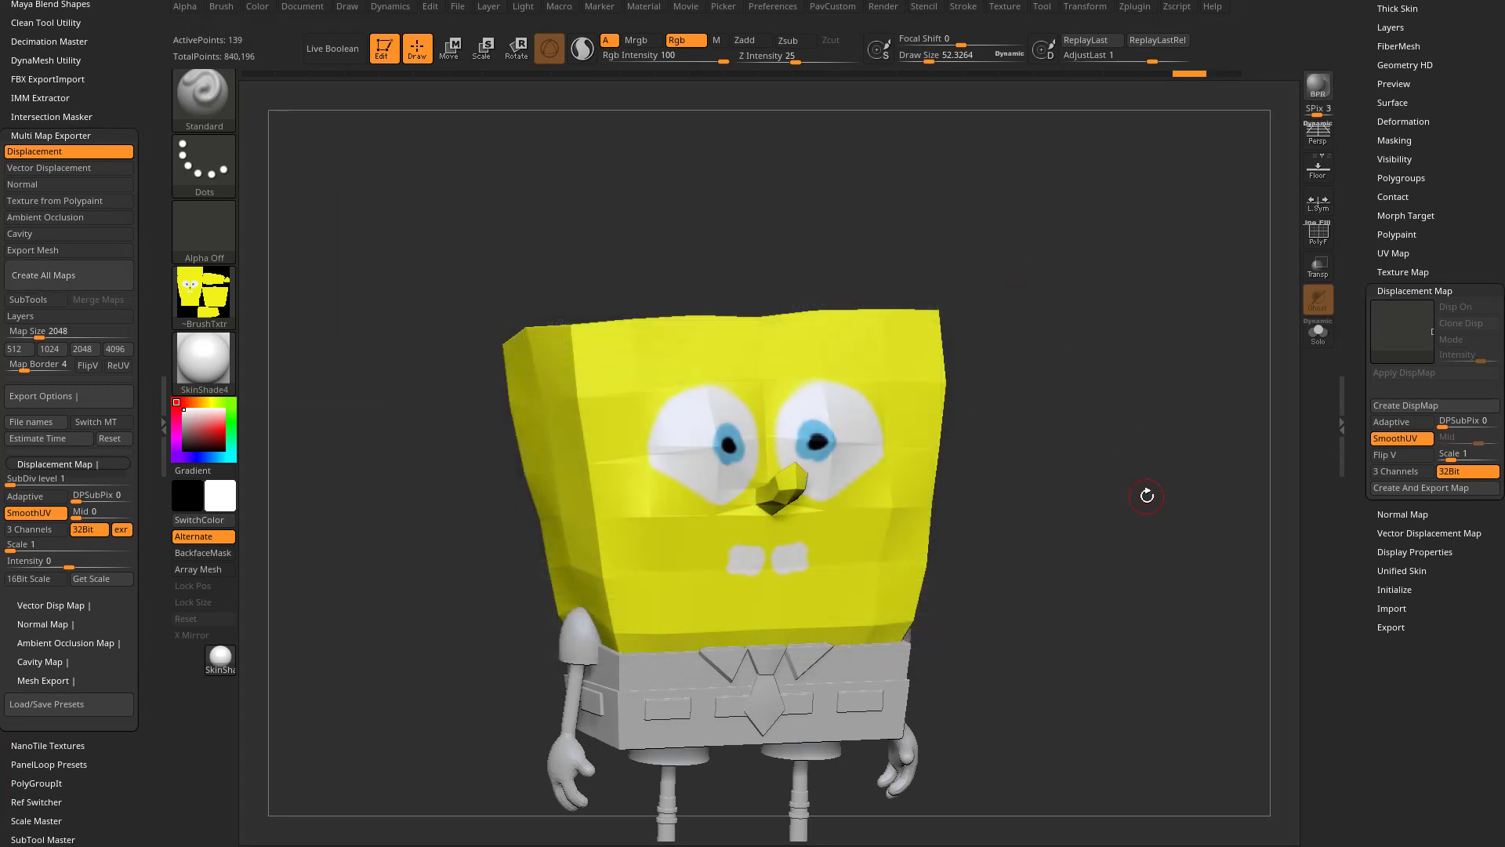
left_click(1371, 290)
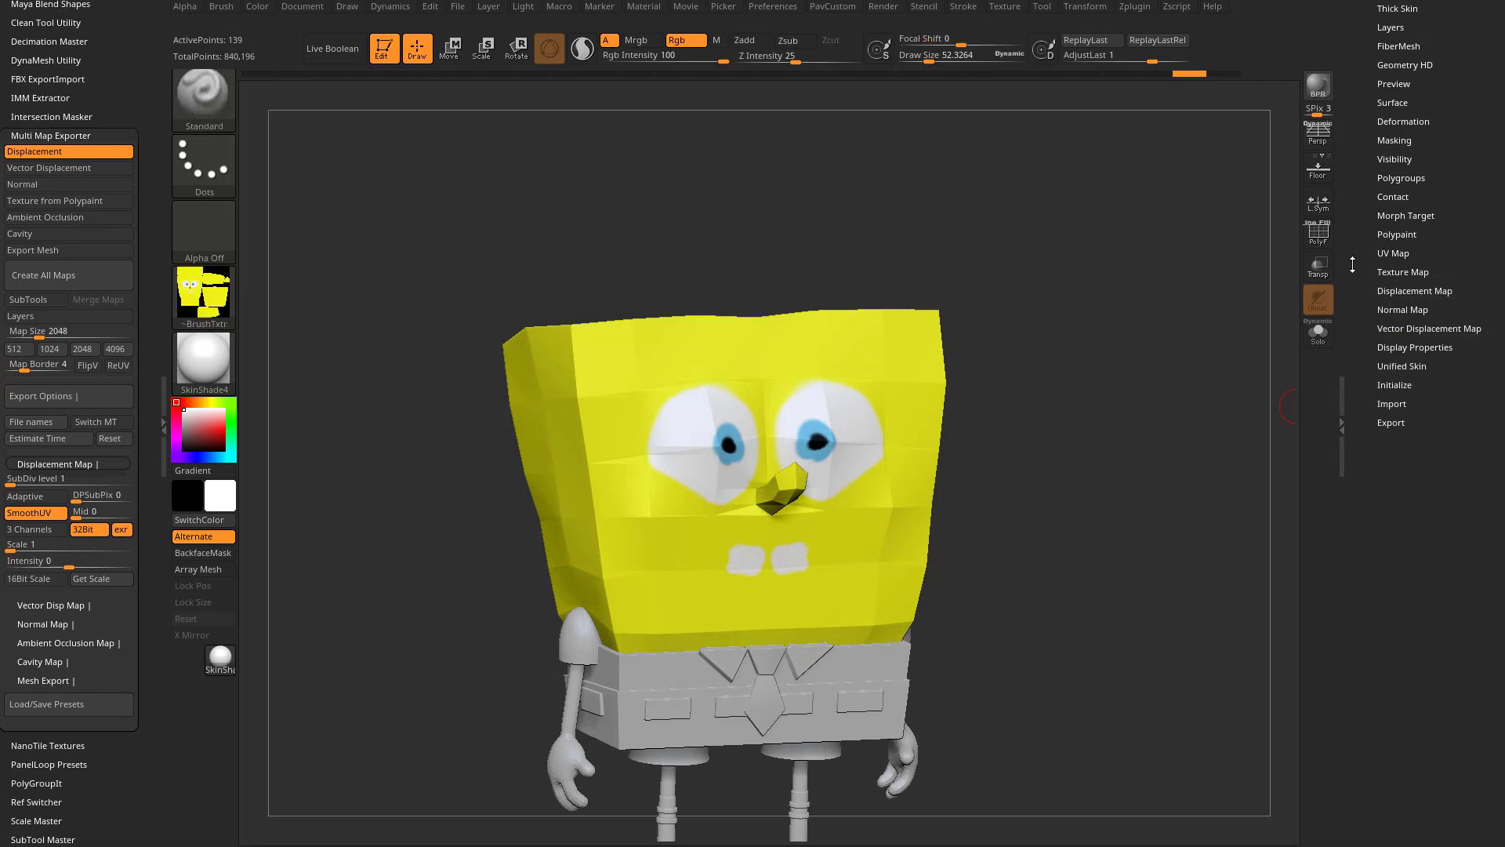
Clear the head's texture map by picking an empty texture slot.
key("shift")
left_click(1388, 272)
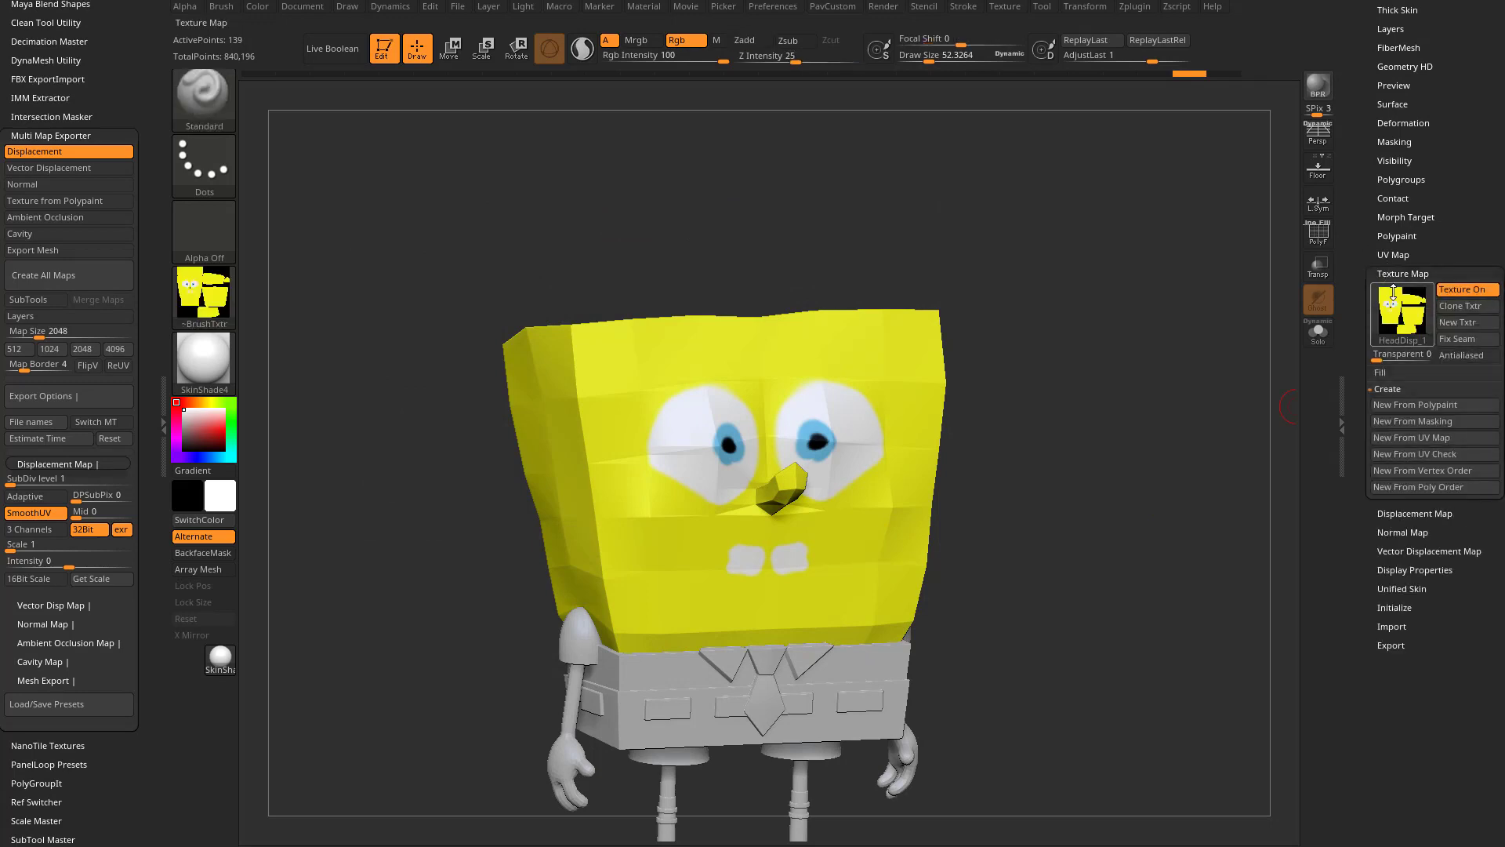
left_click(1403, 309)
left_click(735, 316)
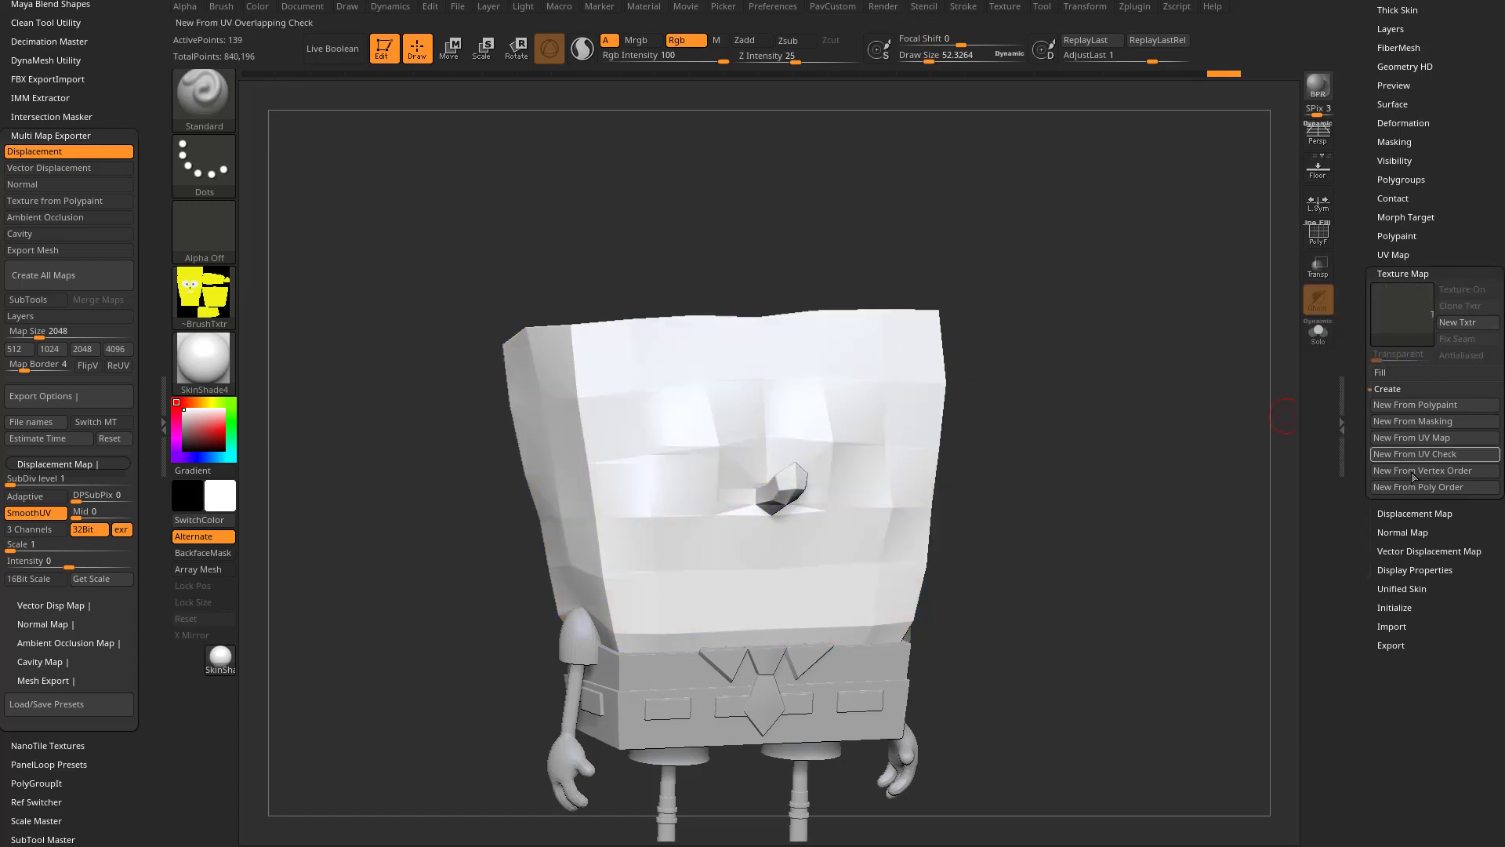
left_click(1403, 514)
left_click(1400, 328)
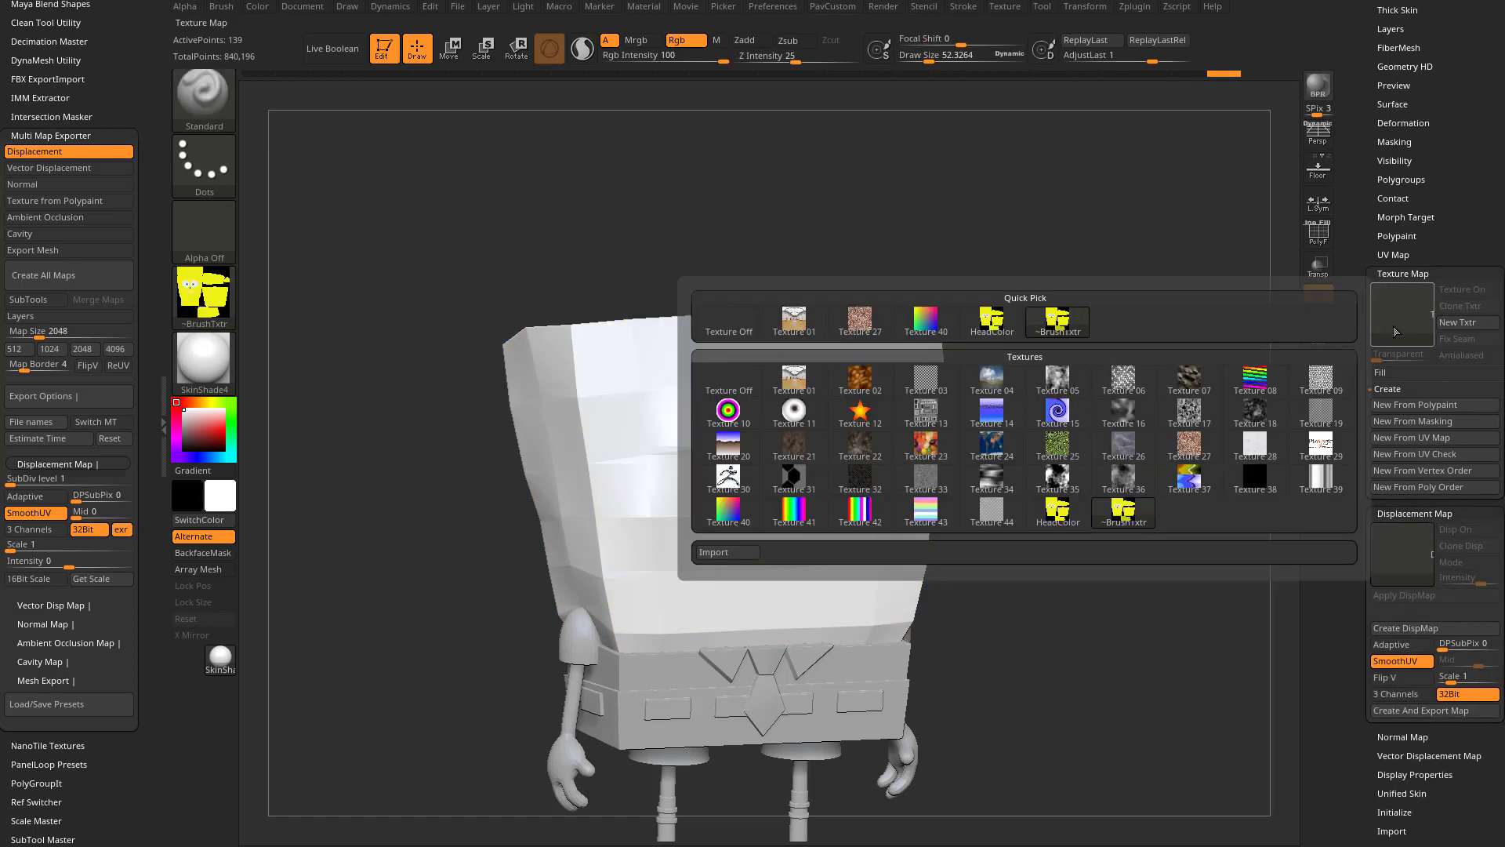
Set the current texture to Texture Off and bring the subtool list into view.
left_click(224, 297)
left_click(289, 379)
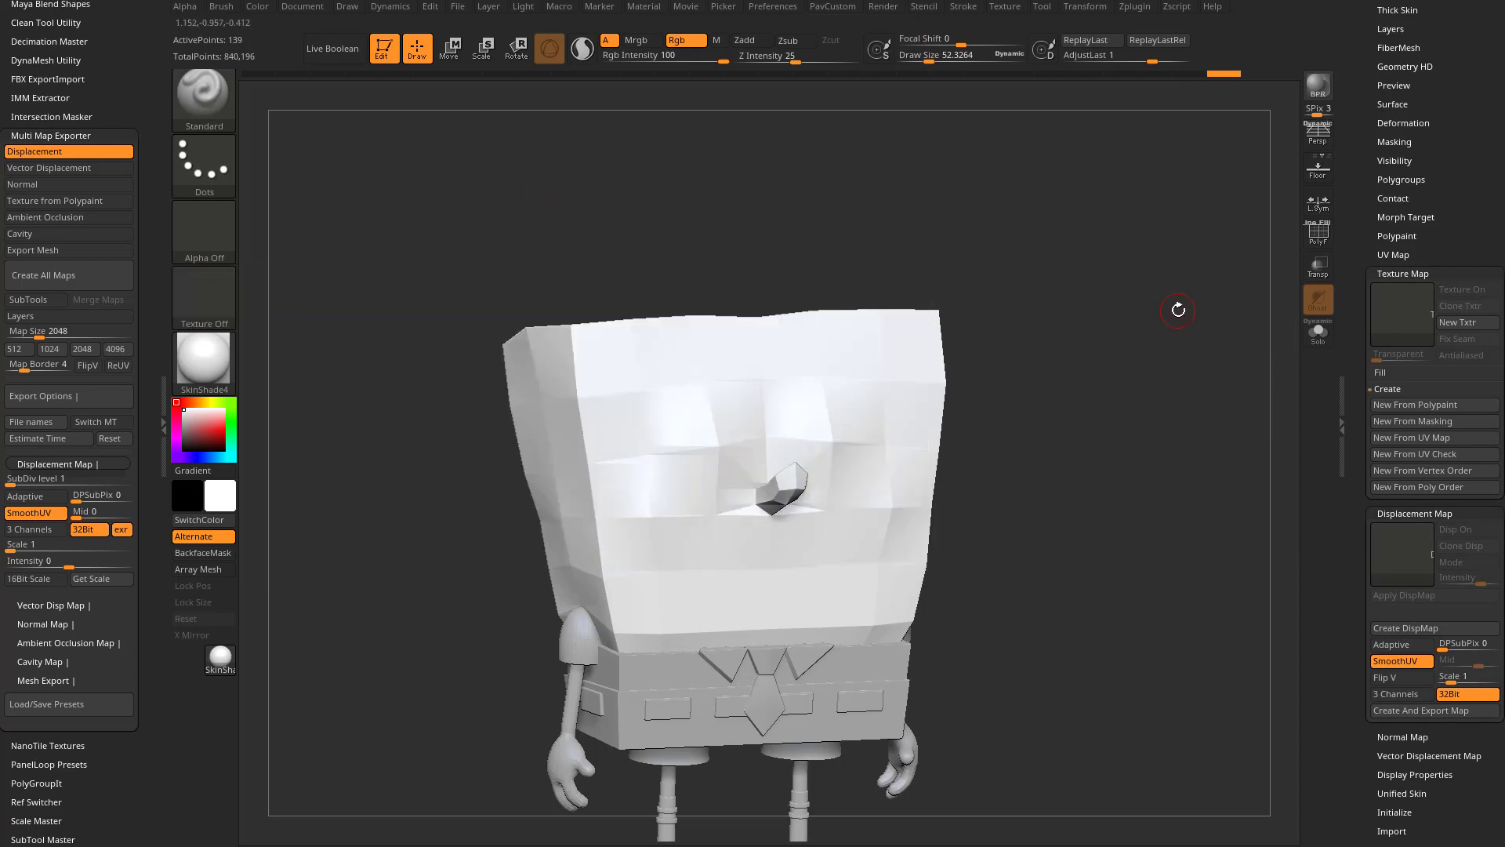
left_click_drag(1354, 290, 1349, 549)
left_click_drag(1202, 510, 1167, 483)
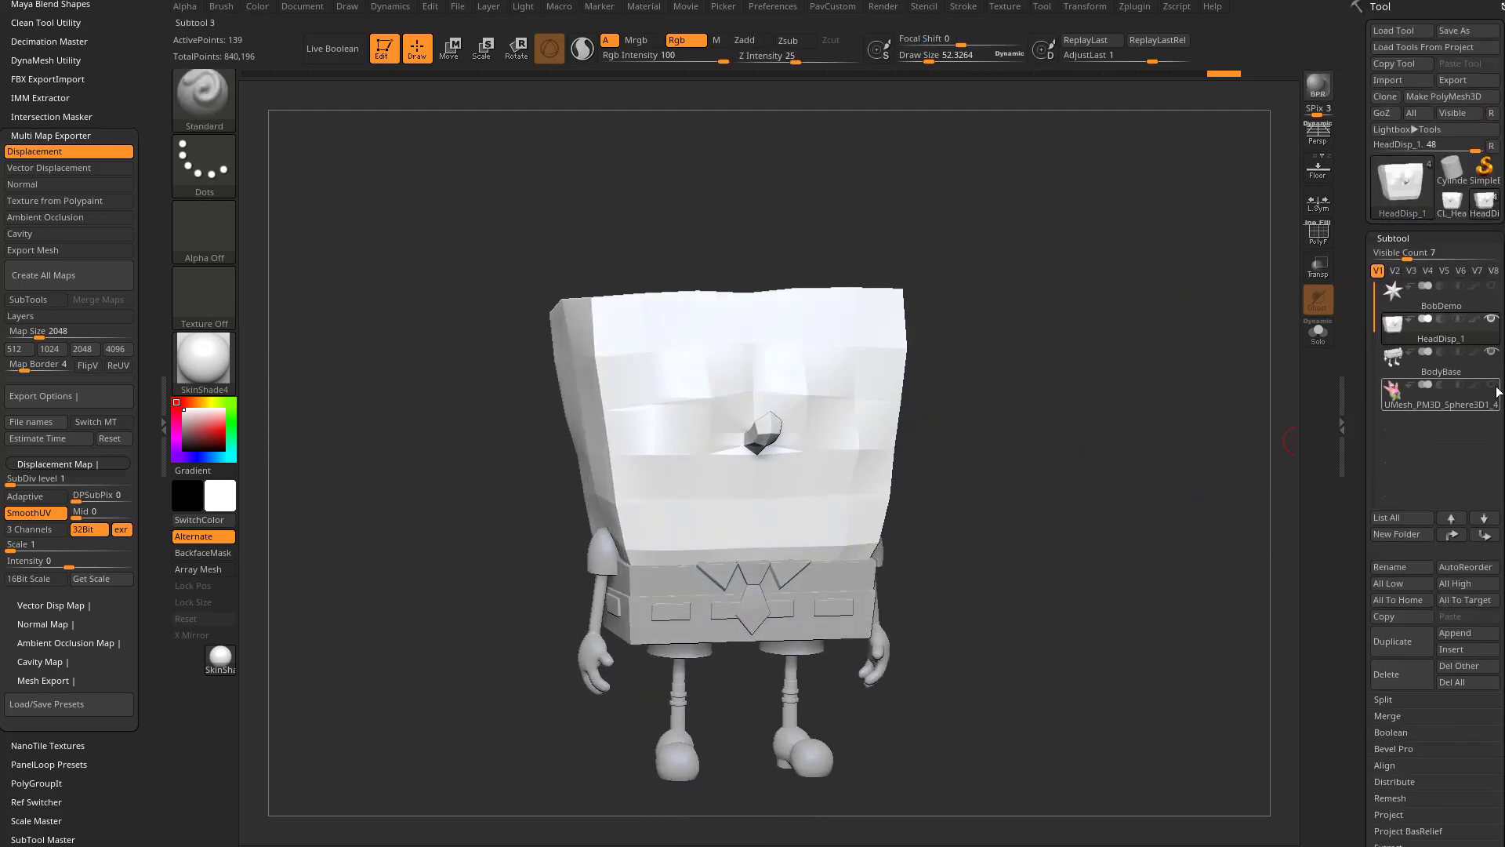
Show and select the Patrick subtool UMesh_PM3D_Sphere3D1_4, then set its texture map to Texture Off.
left_click(1403, 412)
left_click(1405, 413)
left_click_drag(1361, 434, 1367, 265)
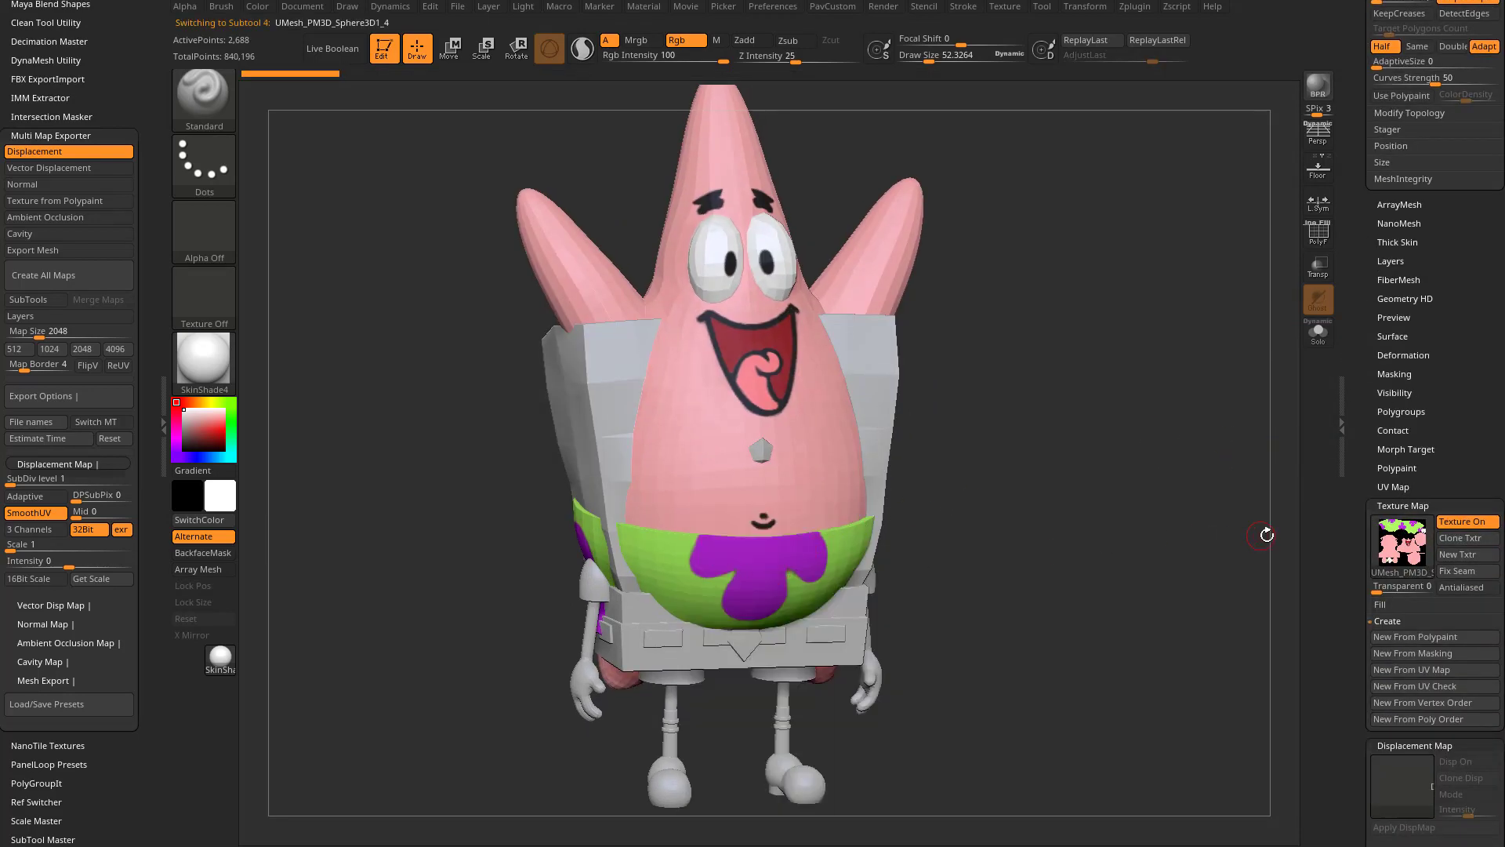
left_click(1402, 543)
left_click(728, 561)
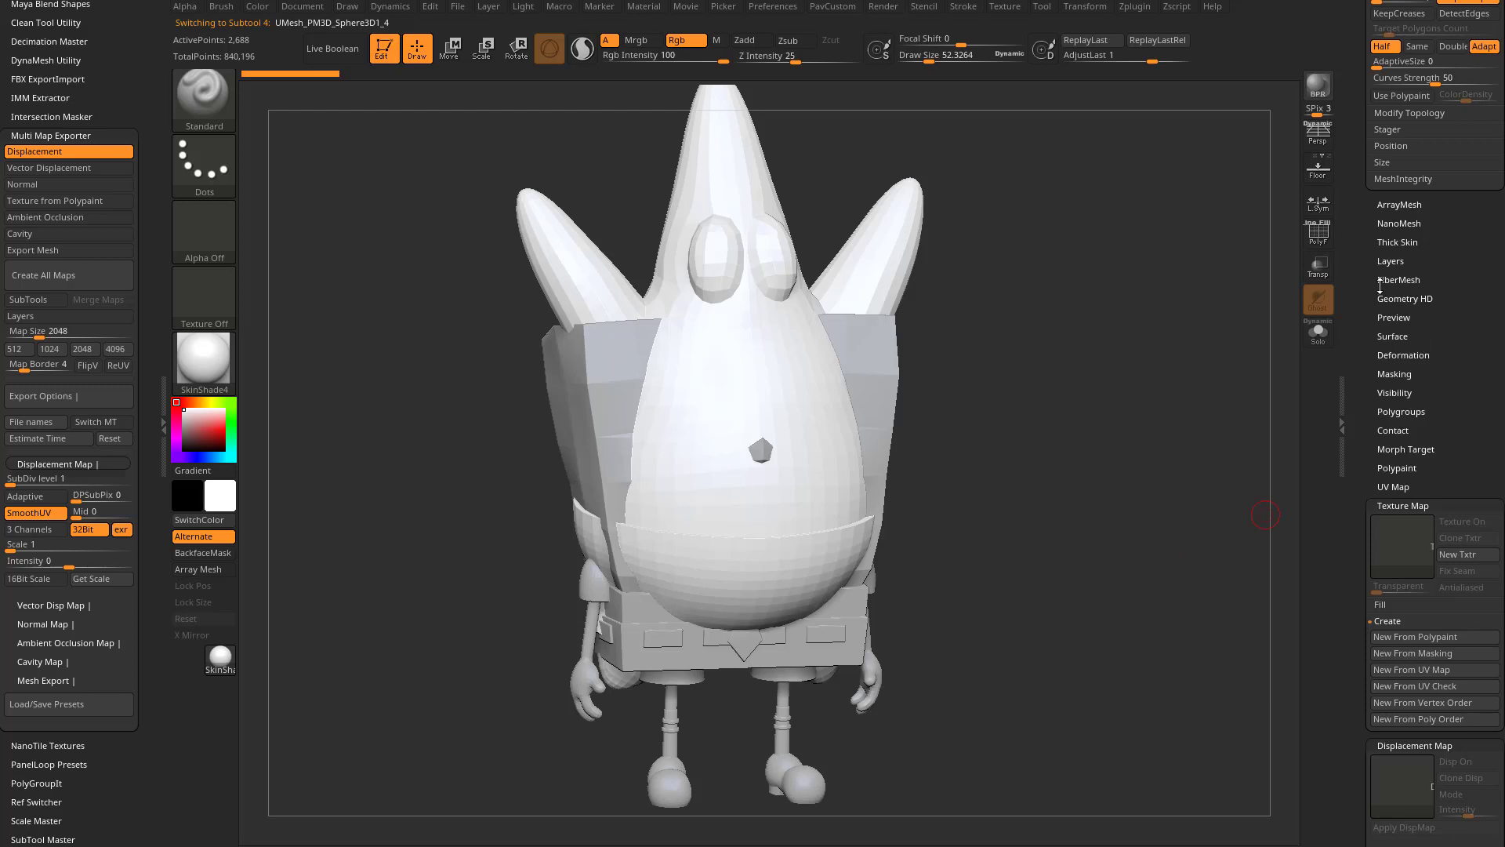
left_click_drag(1379, 286, 1367, 596)
left_click_drag(1169, 346, 1185, 395)
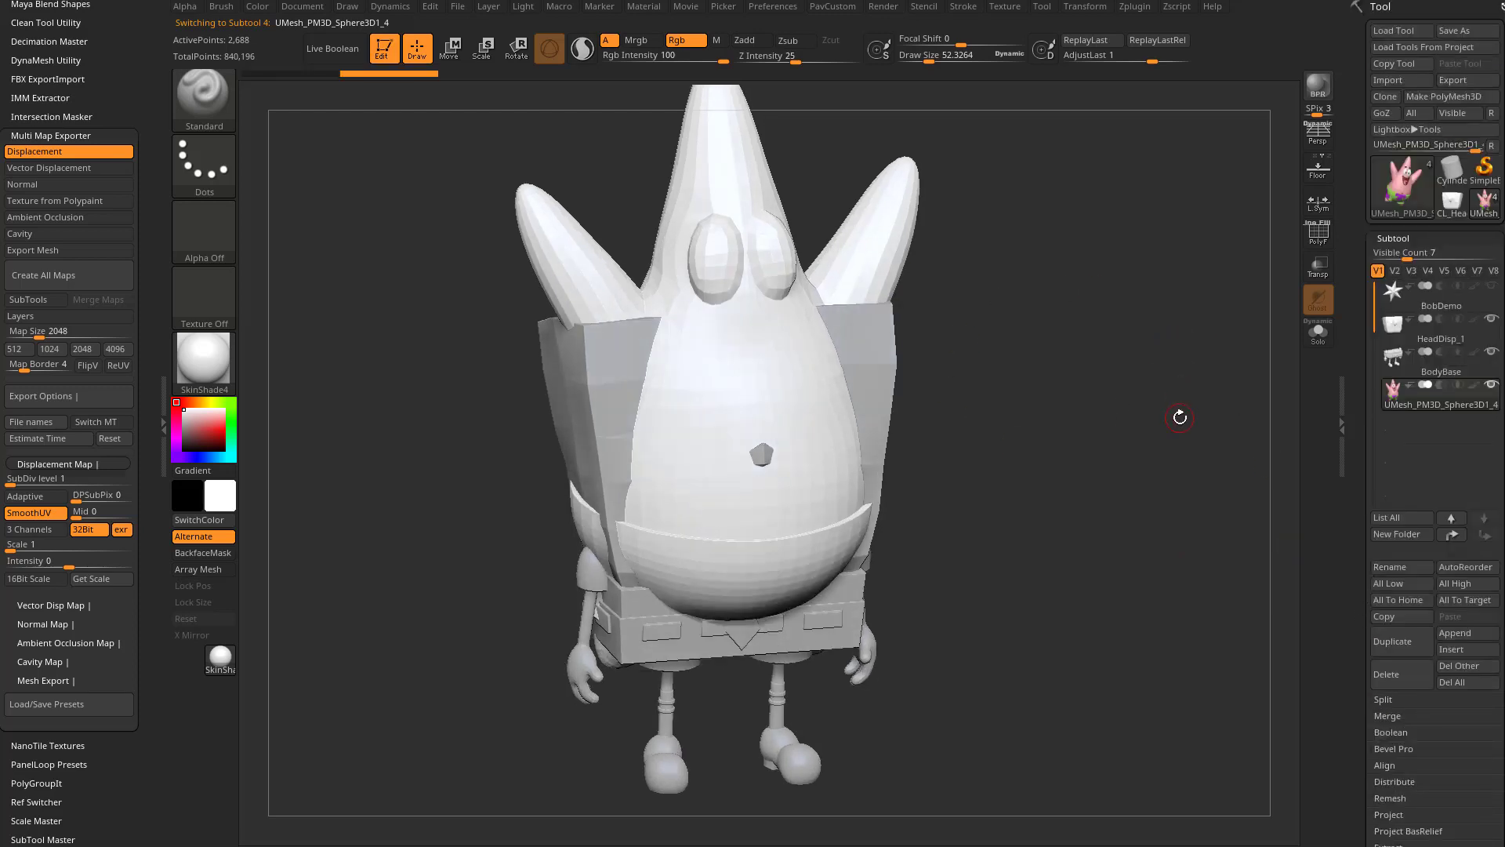